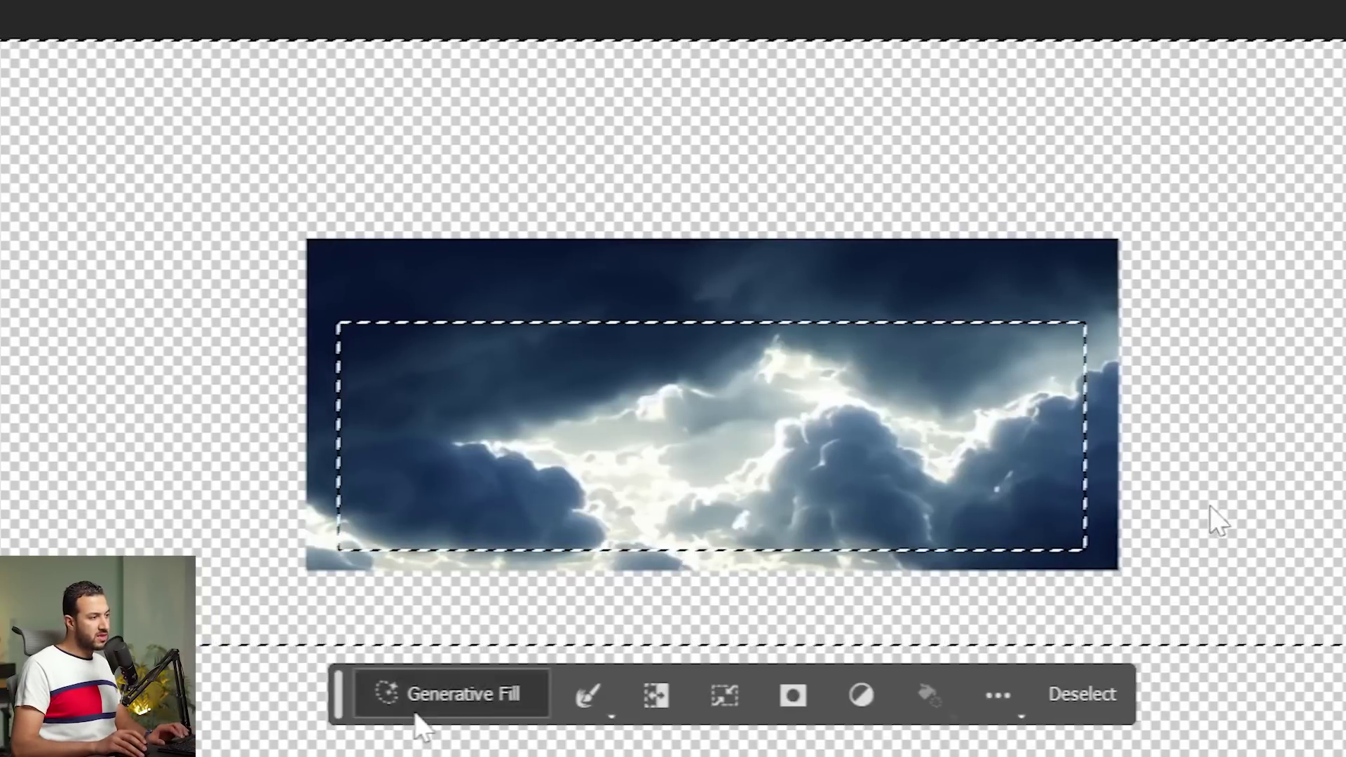
- Run a prompt-free Generative Fill so stormy clouds span the canvas top, reviewing the variations
click(416, 715)
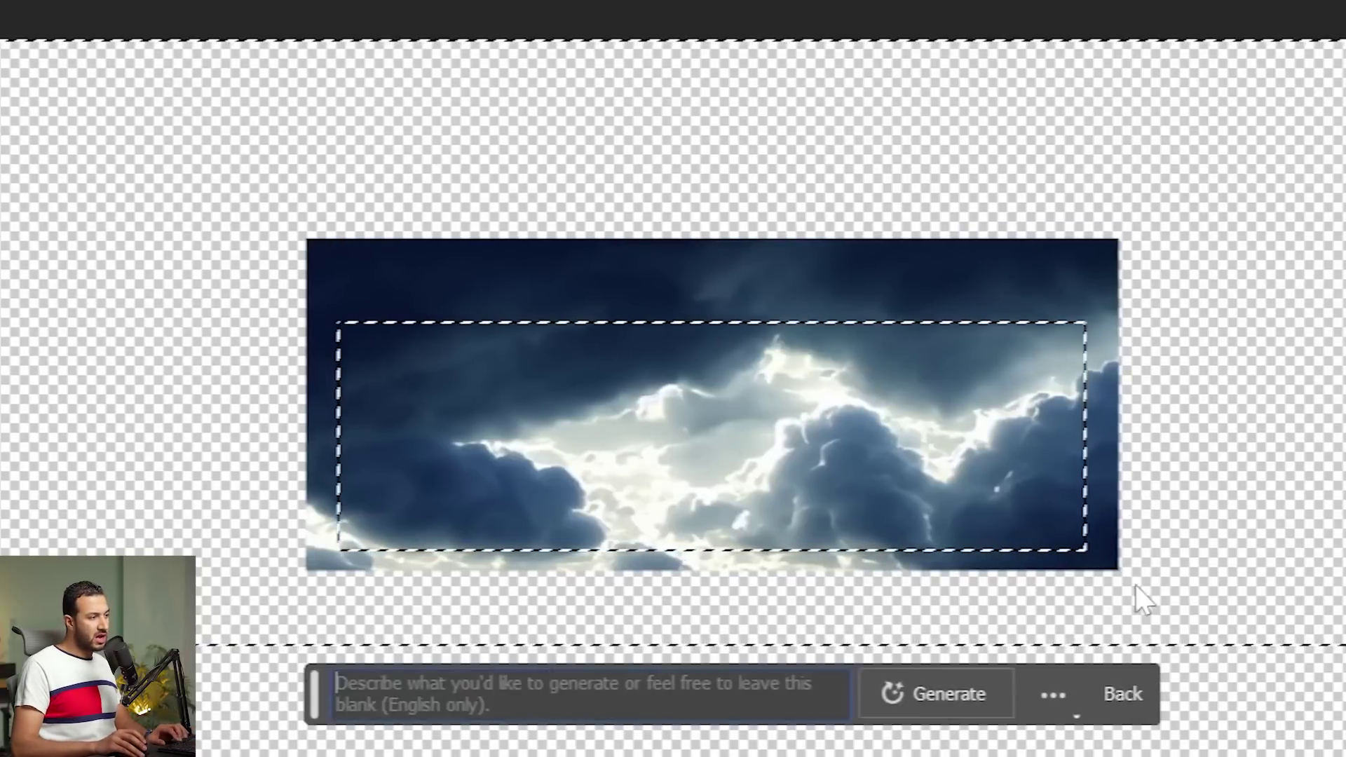
click(991, 694)
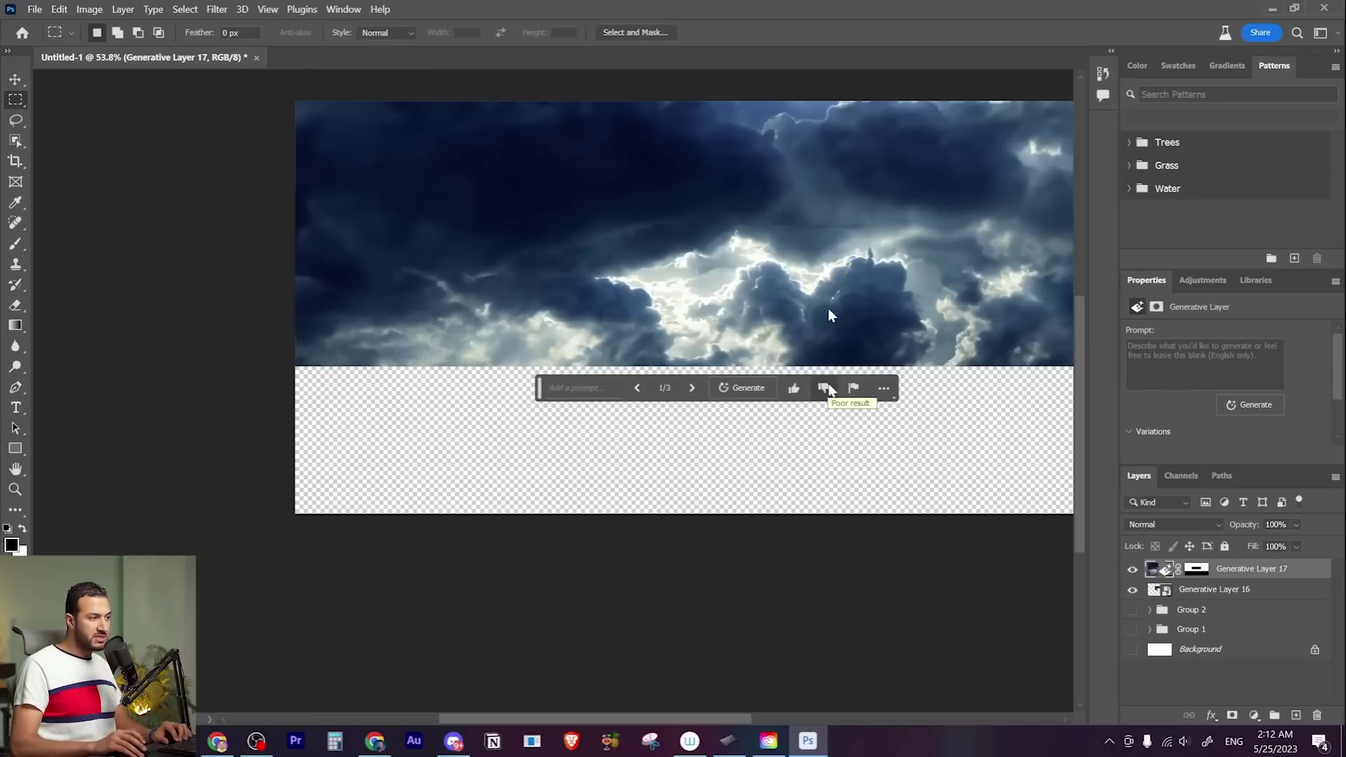
scroll(827, 316, left, 1)
scroll(852, 313, right, 2)
scroll(851, 308, left, 1)
scroll(851, 309, right, 2)
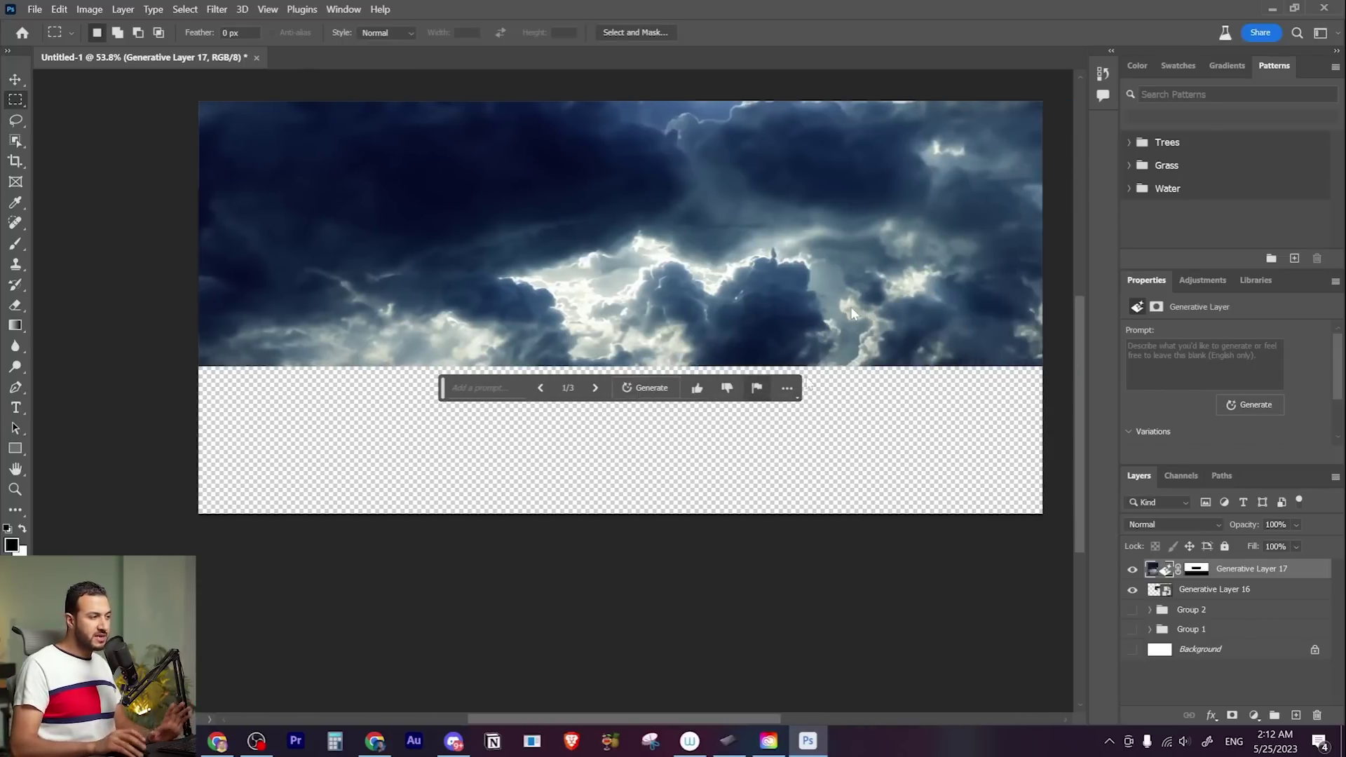
scroll(697, 313, left, 1)
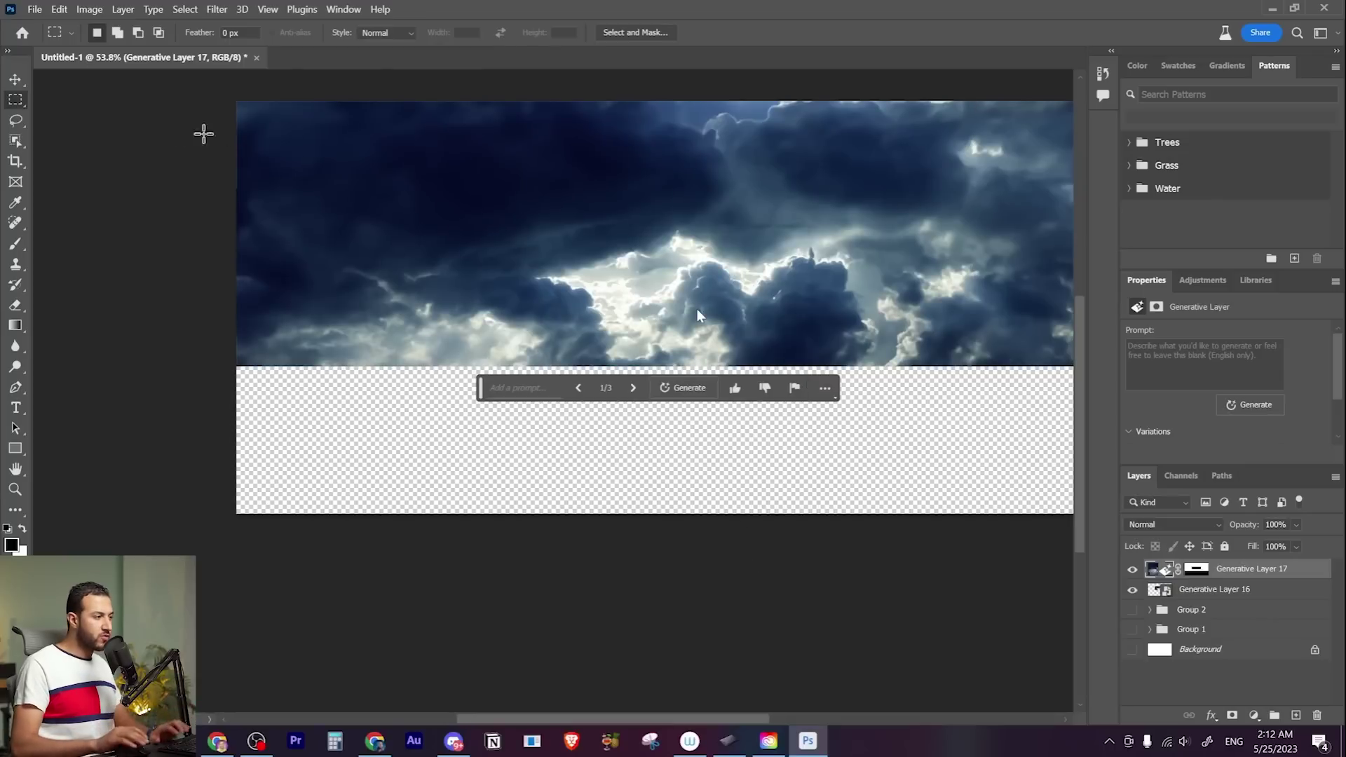
click(15, 80)
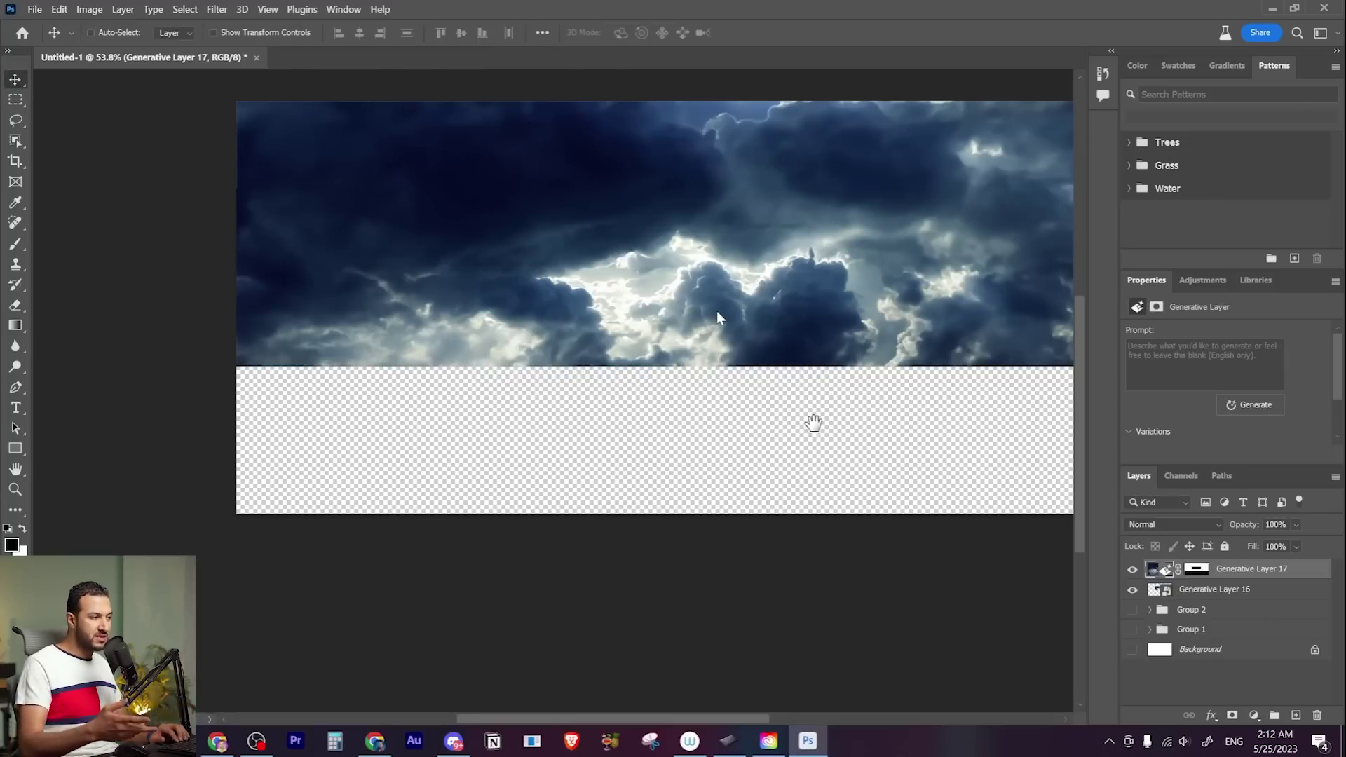
drag(812, 424, 731, 519)
- Merge the two generated sky layers and marquee two stepped bands along the sky's lower edge
ctrl+click(1239, 591)
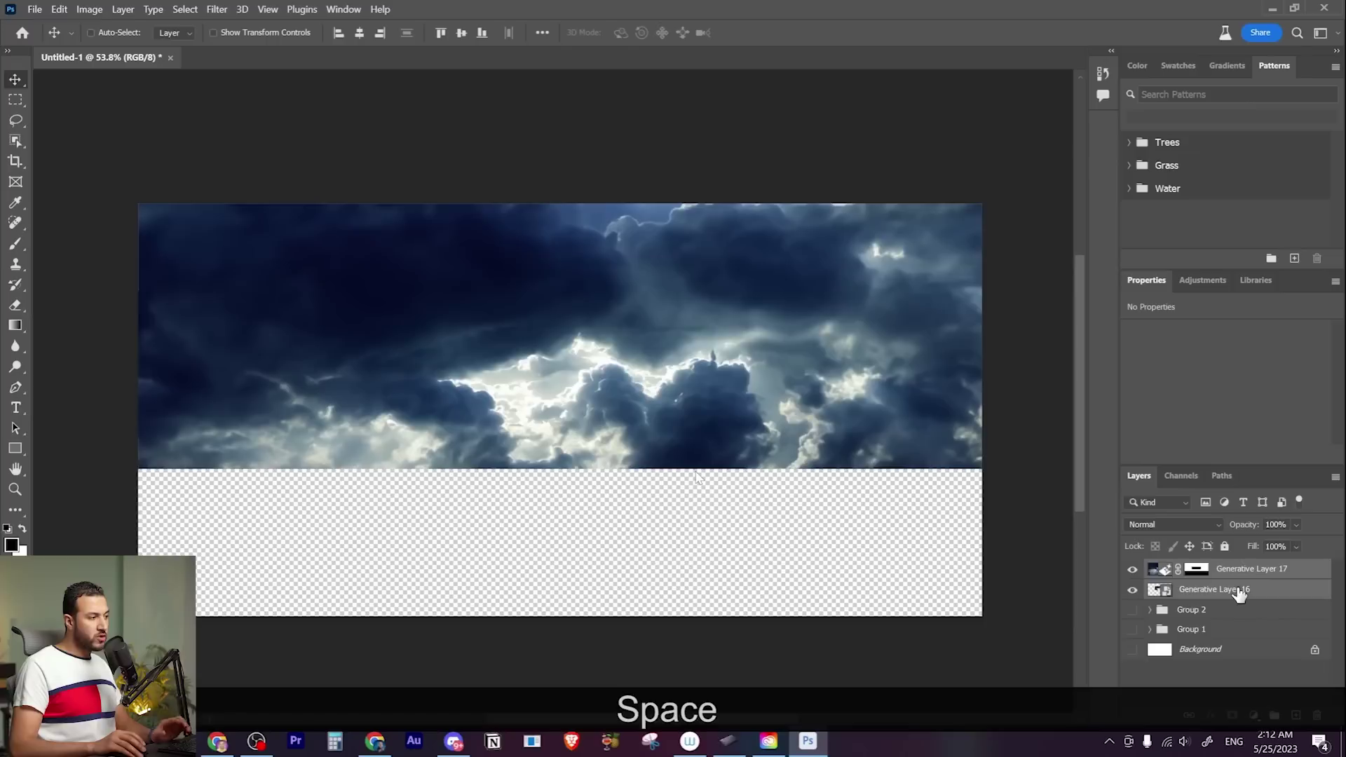
key(ctrl+e)
key(m)
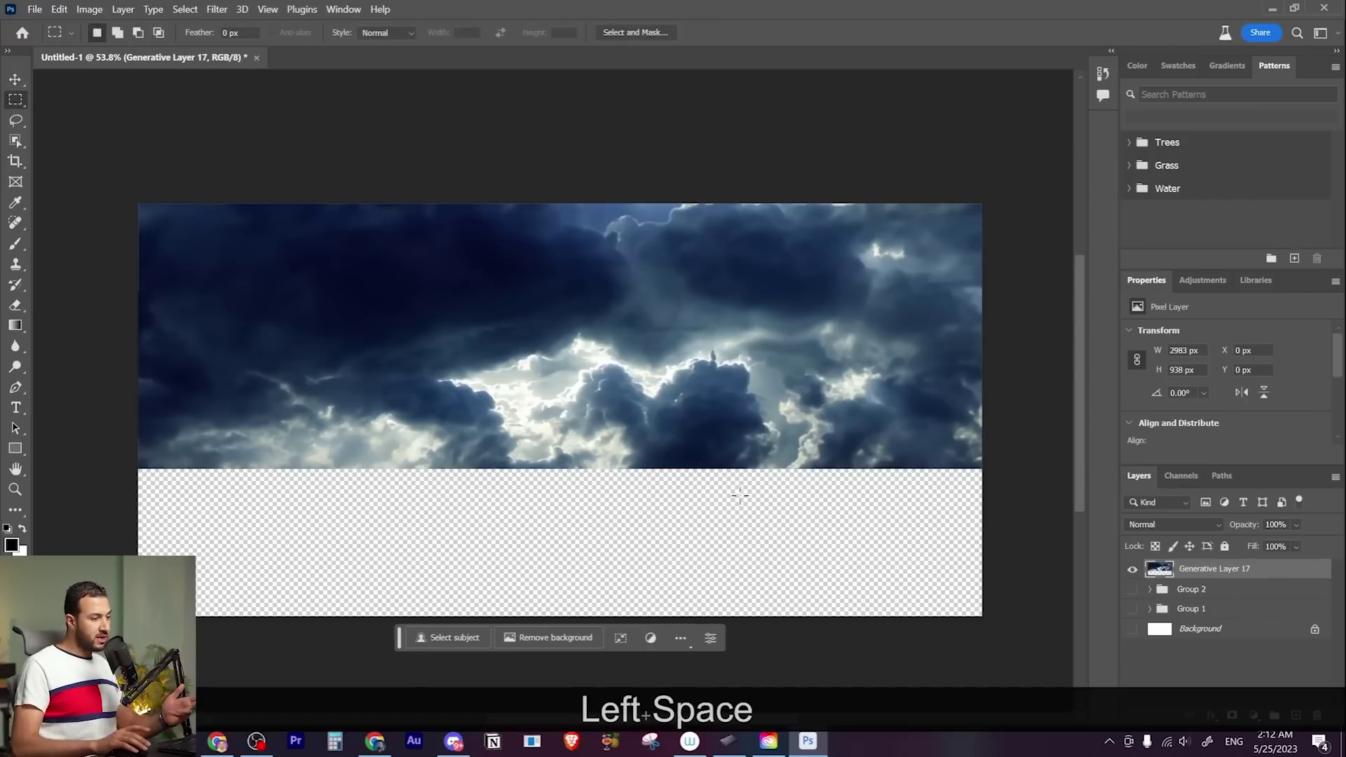
drag(629, 495, 137, 339)
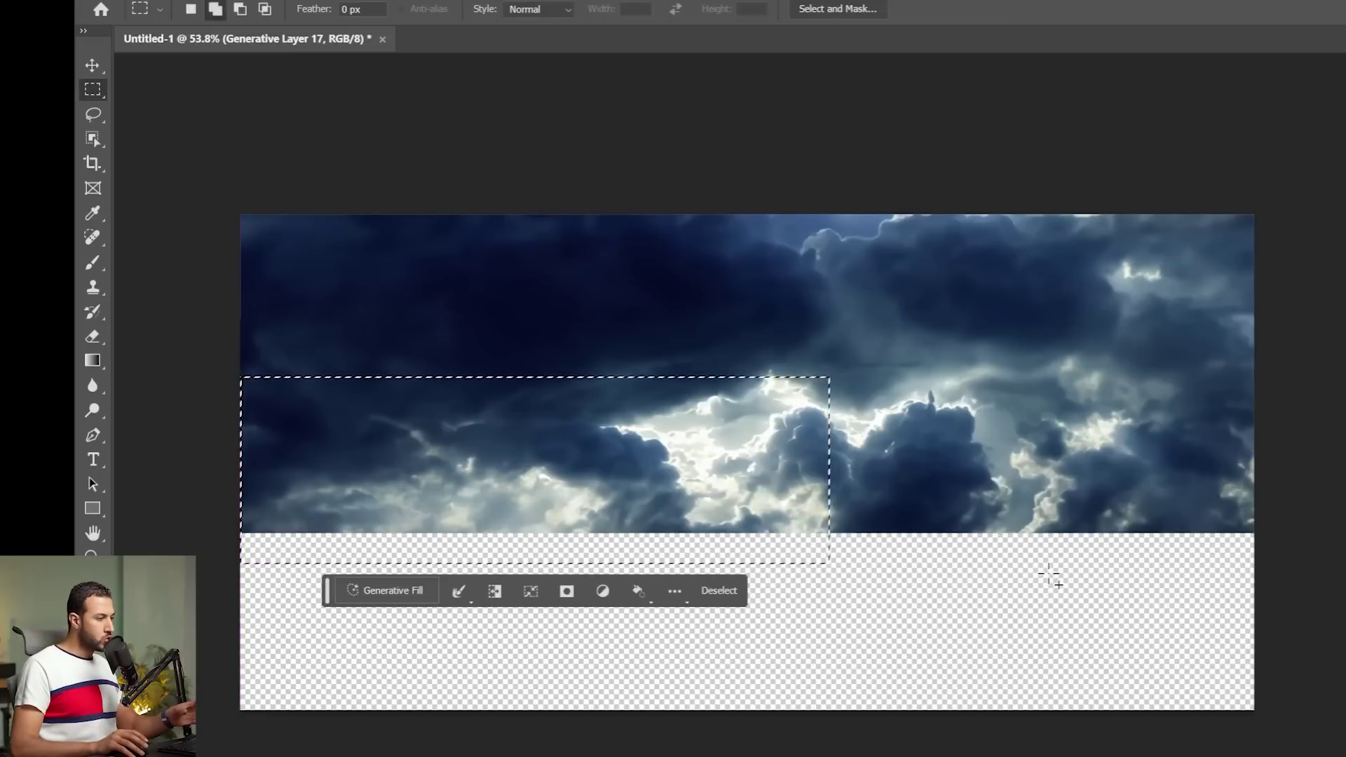
drag(1049, 571, 764, 420)
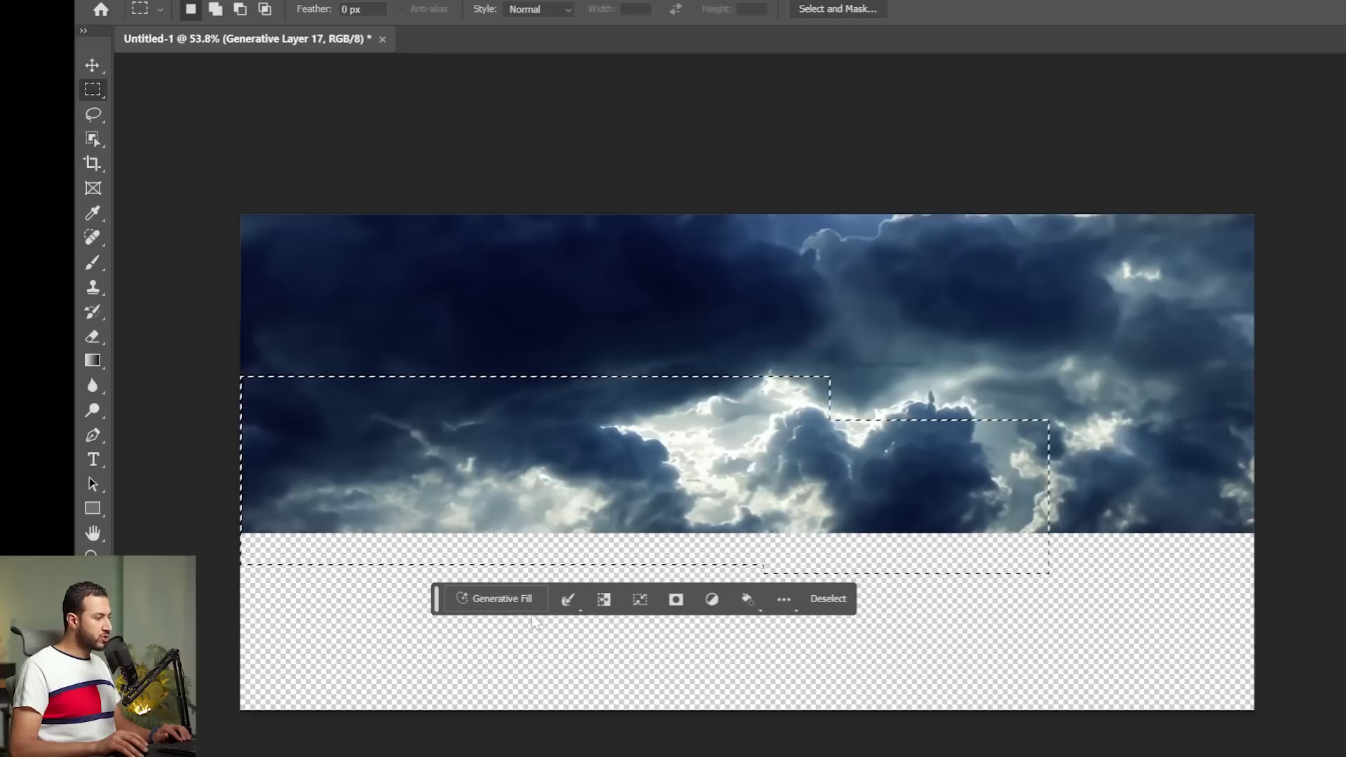
click(502, 599)
- Generate 'far mountains' beneath the clouds and keep variation 3/3
text(far mou)
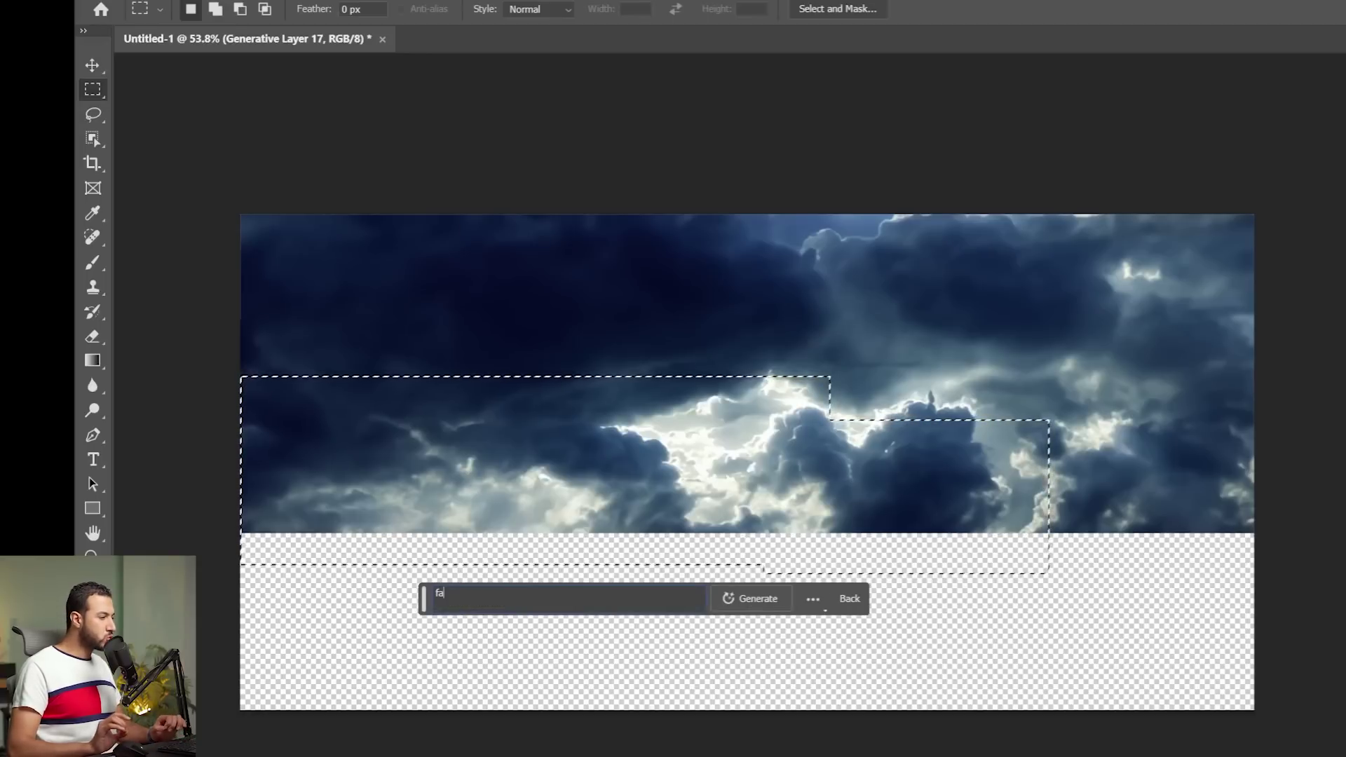
text(nt)
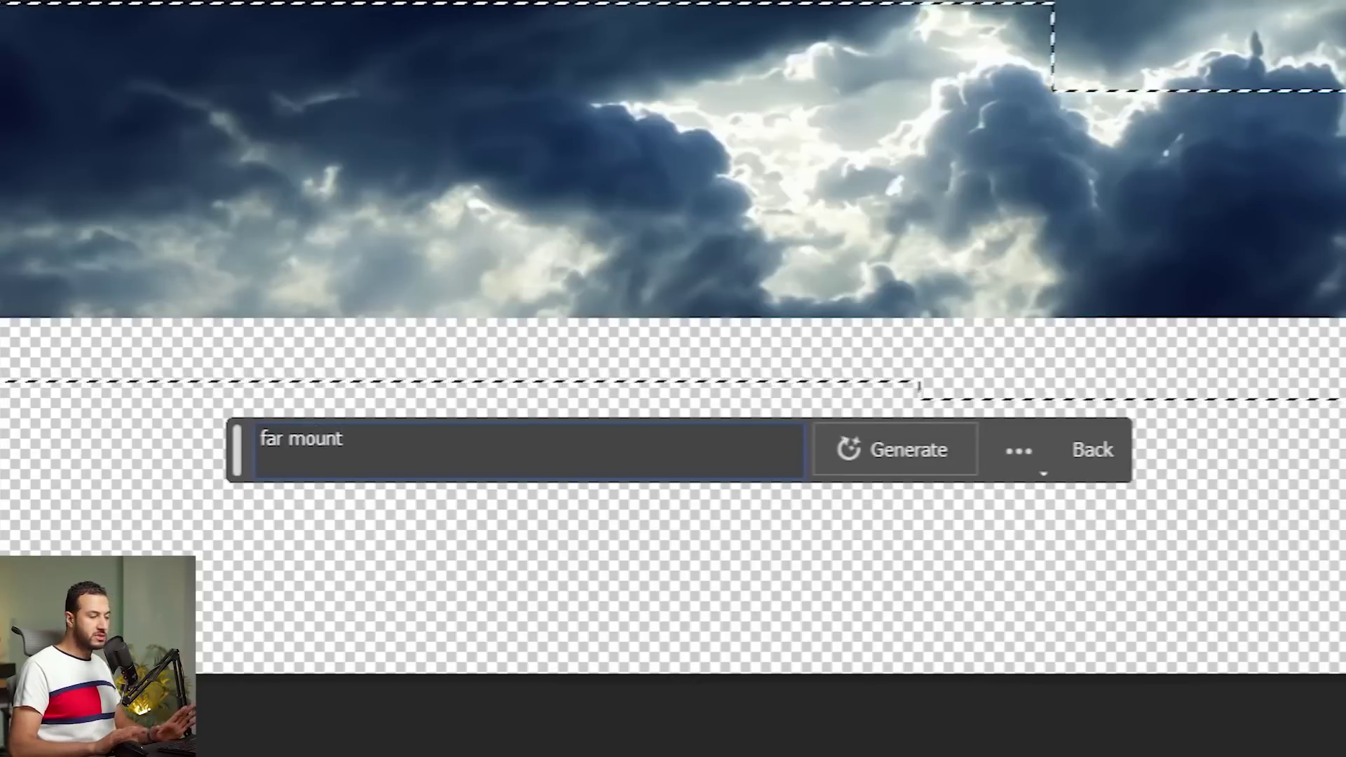
text(ains realisti)
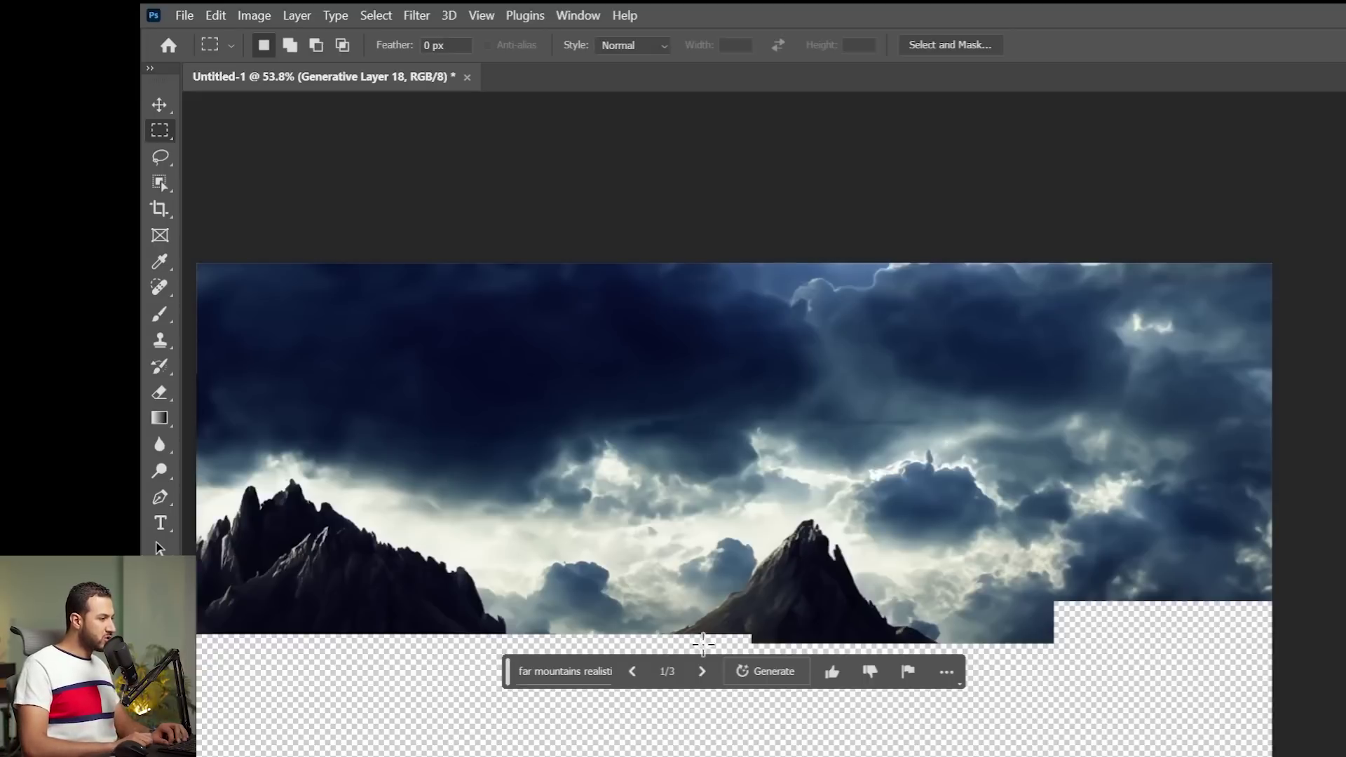
click(702, 673)
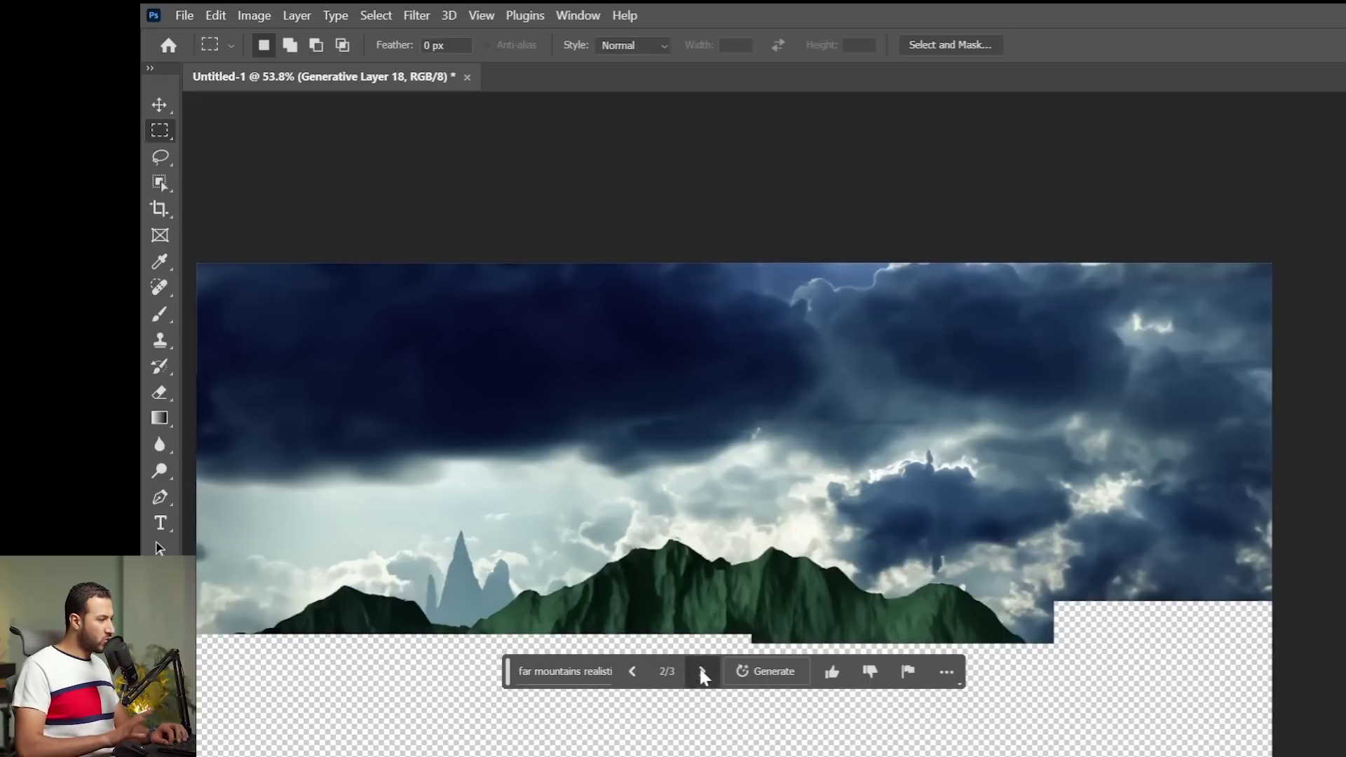
click(702, 673)
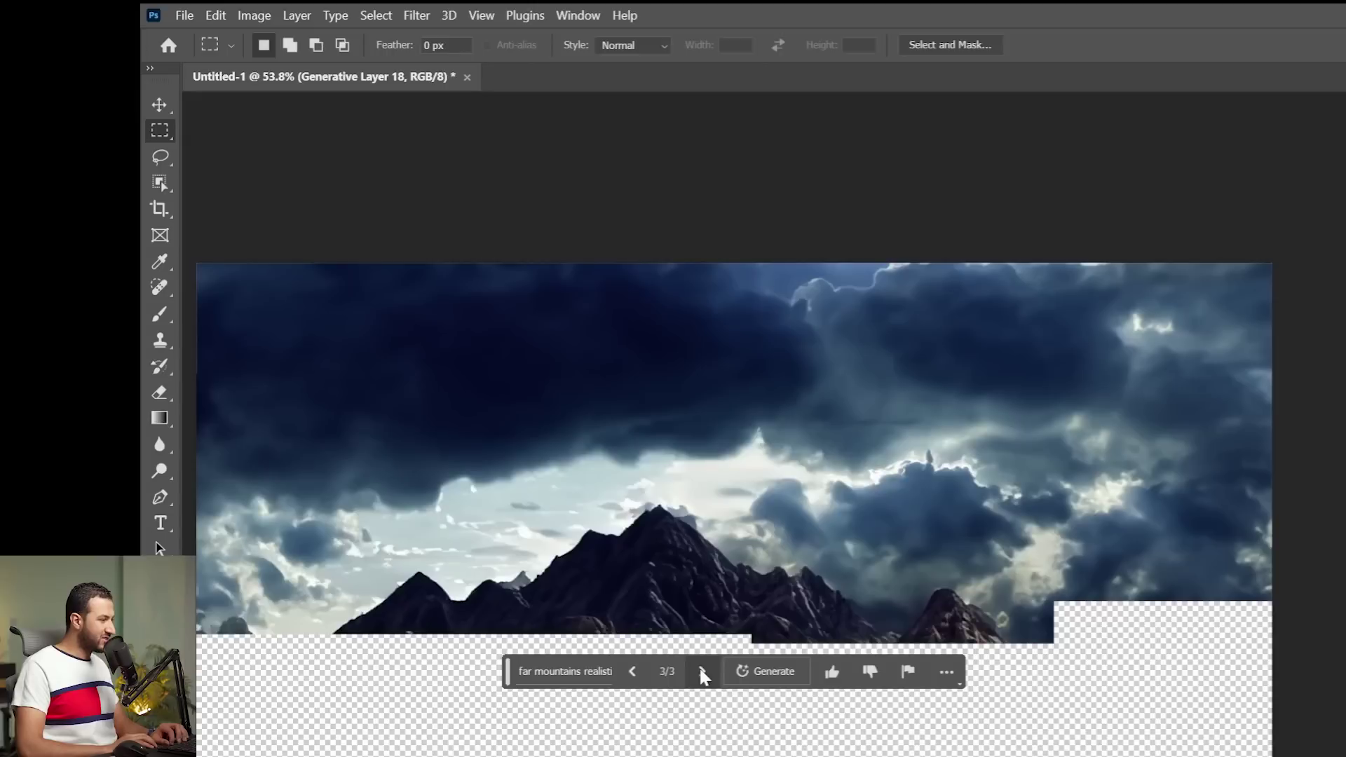
- Stretch the mountain layer wider and start painting its mask to reveal more peaks
scroll(922, 623, left, 3)
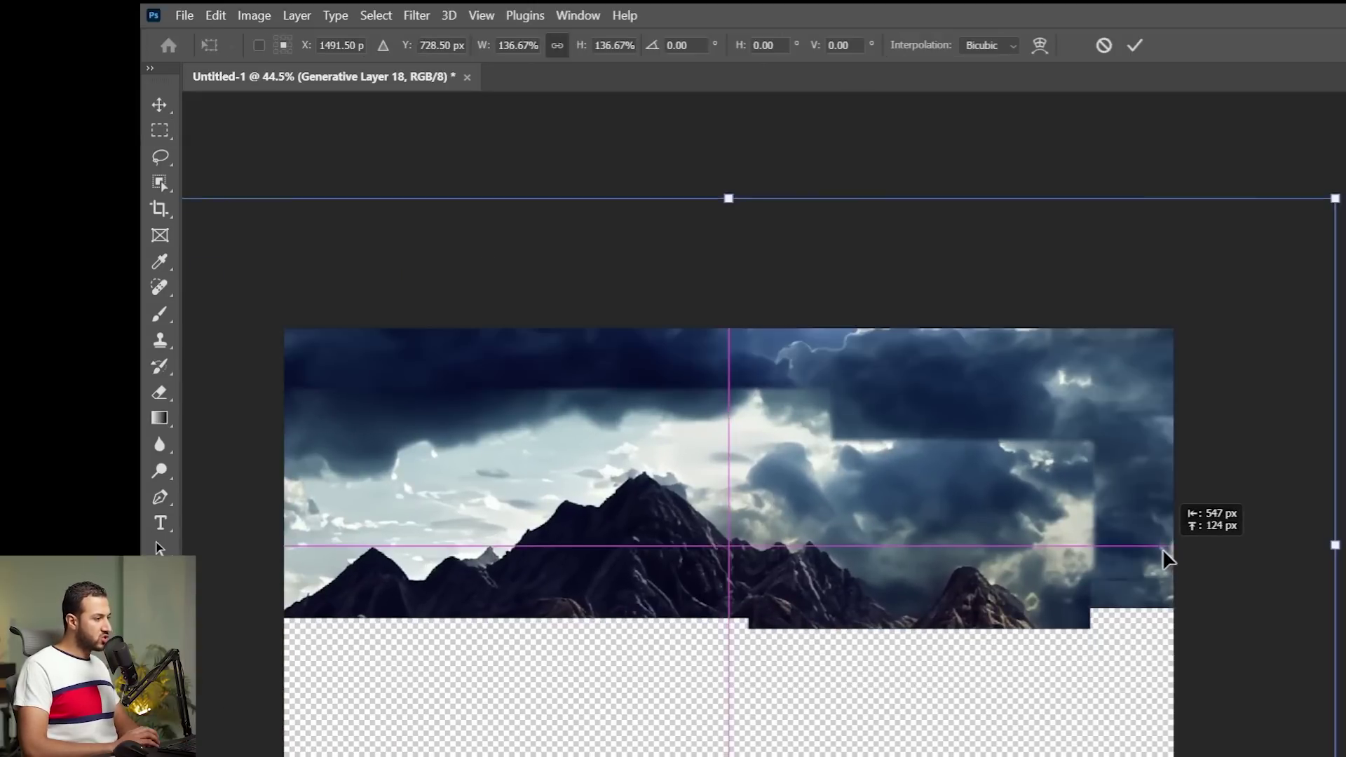
drag(1328, 541, 1338, 541)
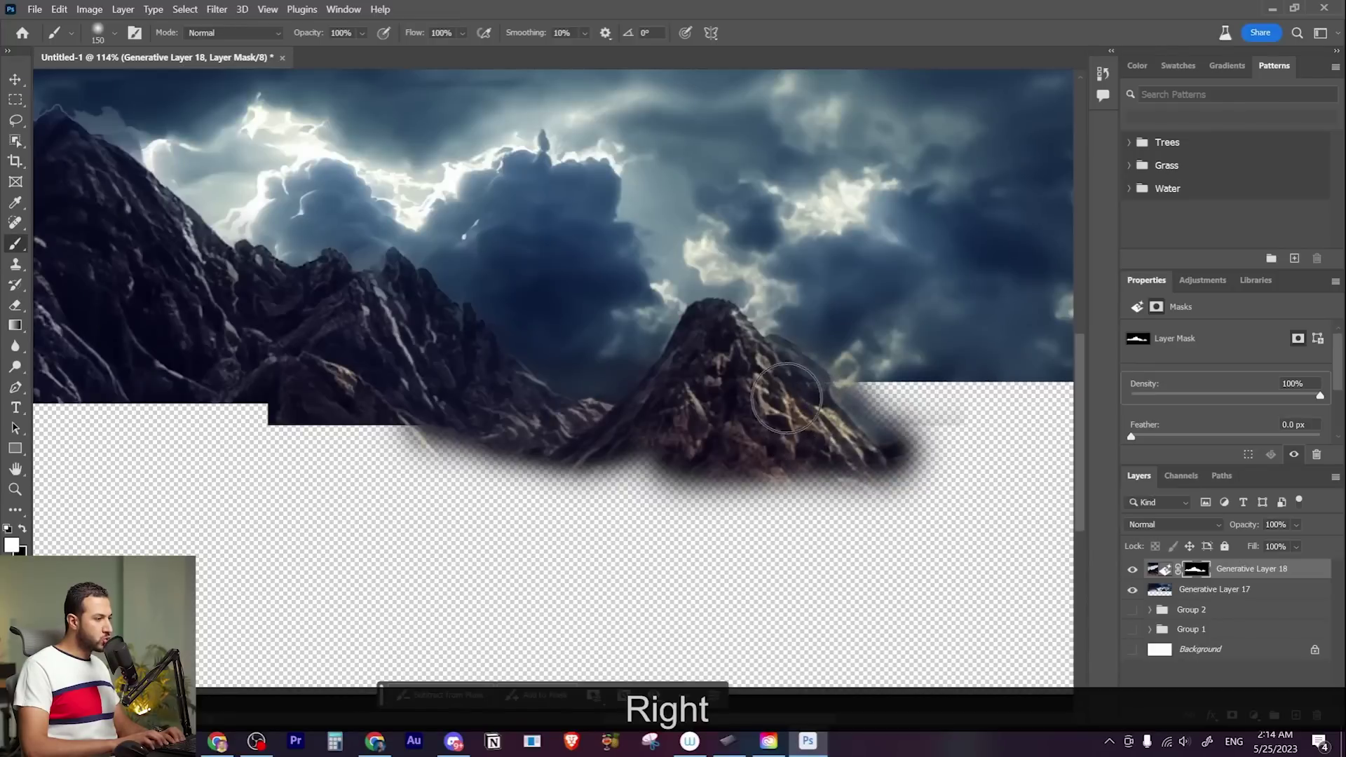
mouse_move(778, 395)
mouse_down()
mouse_move(519, 482)
mouse_move(920, 508)
mouse_move(823, 492)
mouse_move(618, 515)
mouse_move(584, 478)
mouse_move(328, 461)
mouse_move(436, 427)
mouse_move(370, 452)
mouse_move(330, 445)
mouse_up()
scroll(349, 441, down, 5)
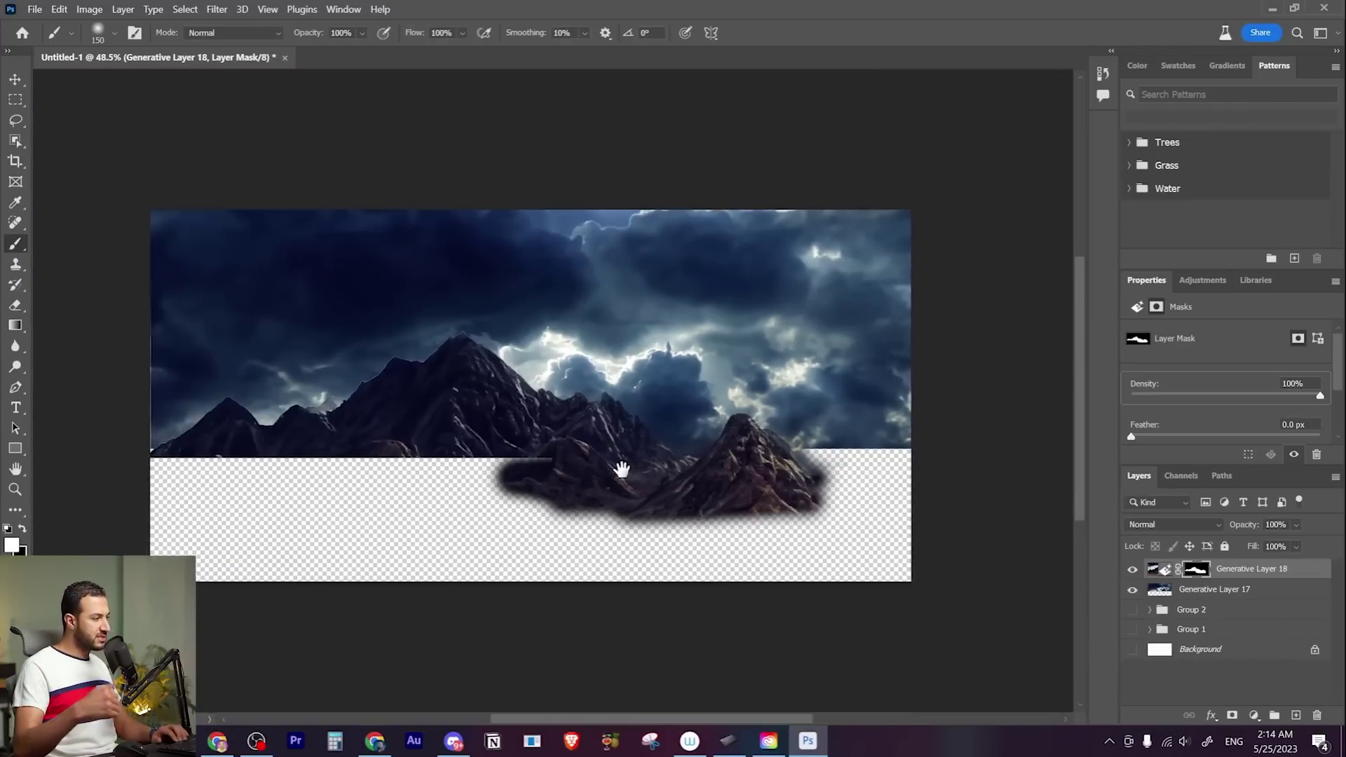
mouse_move(619, 466)
mouse_down()
mouse_move(758, 472)
mouse_move(484, 491)
mouse_up()
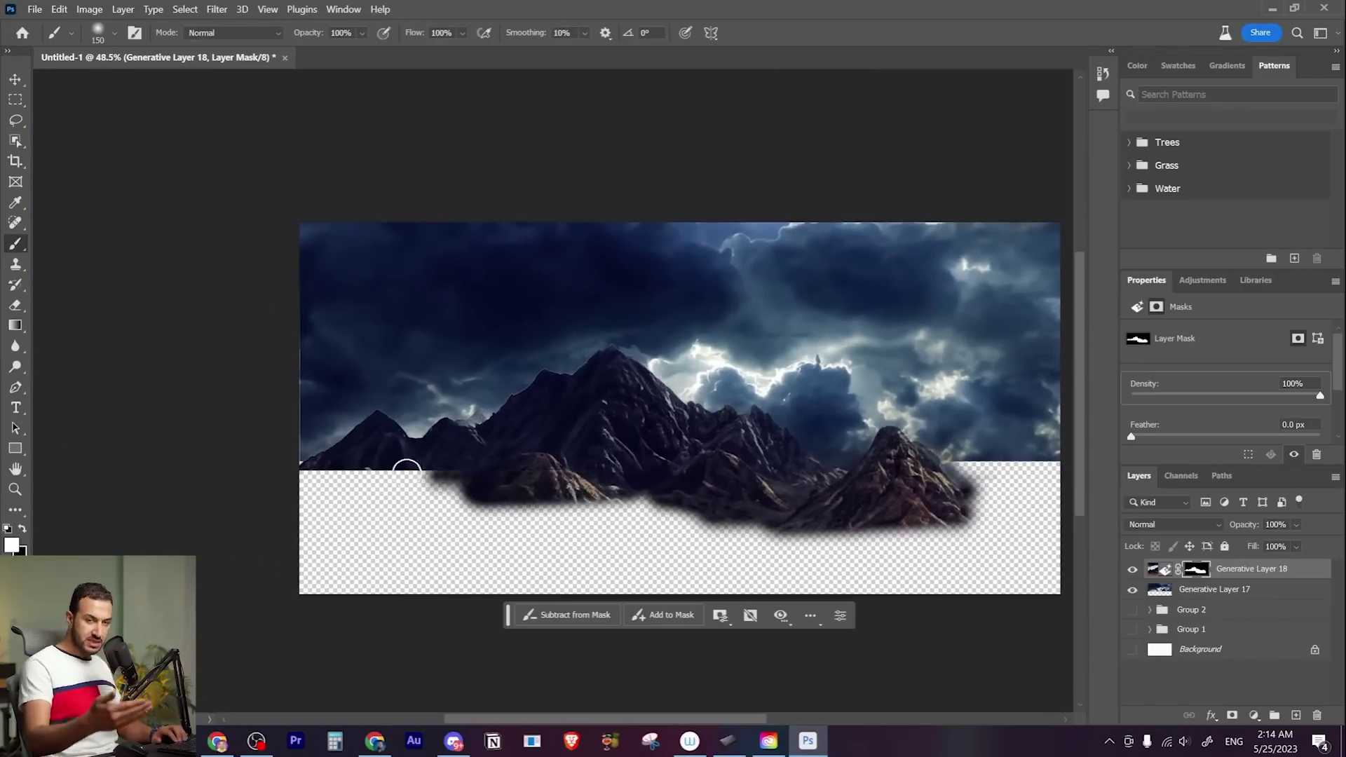
- Reveal mountains to the left canvas edge and brown ground across the lower canvas
drag(406, 469, 329, 487)
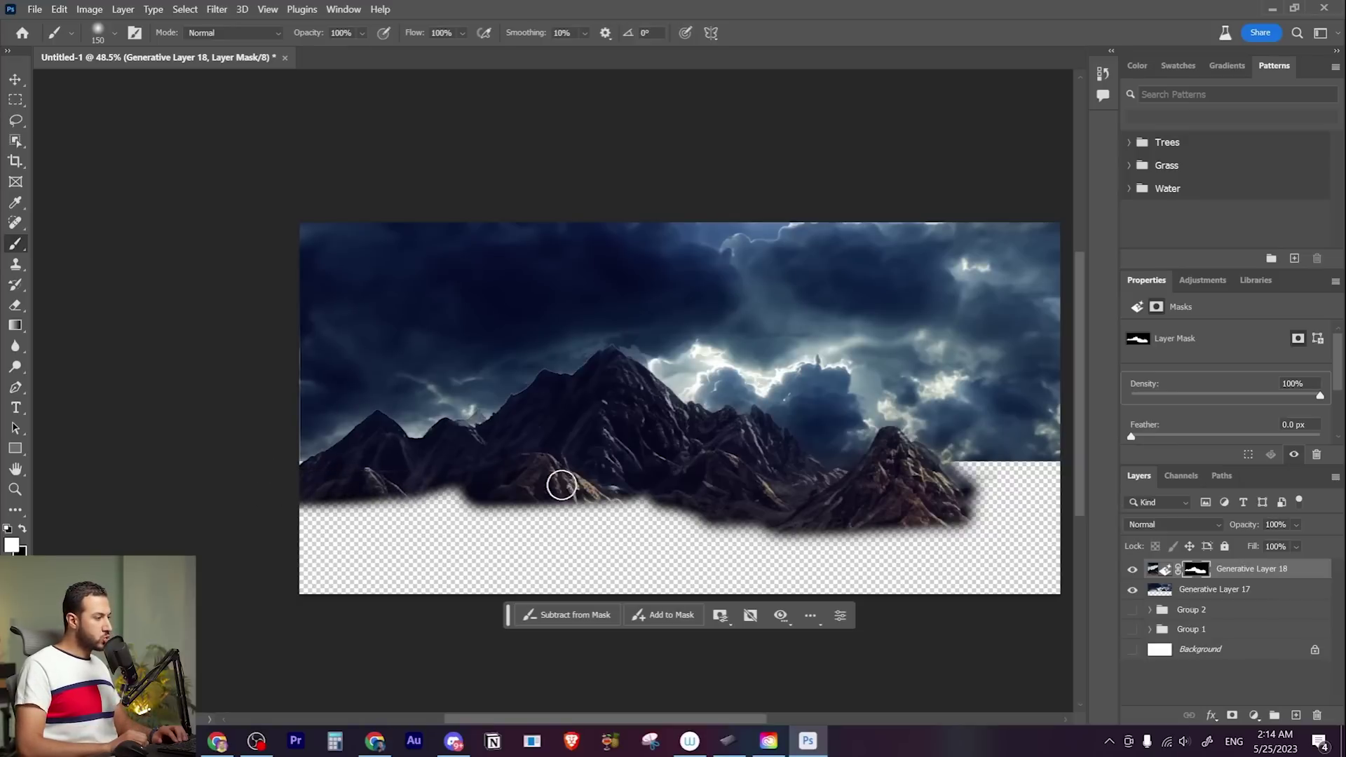
mouse_move(562, 485)
mouse_down()
mouse_move(484, 505)
mouse_move(435, 499)
mouse_up()
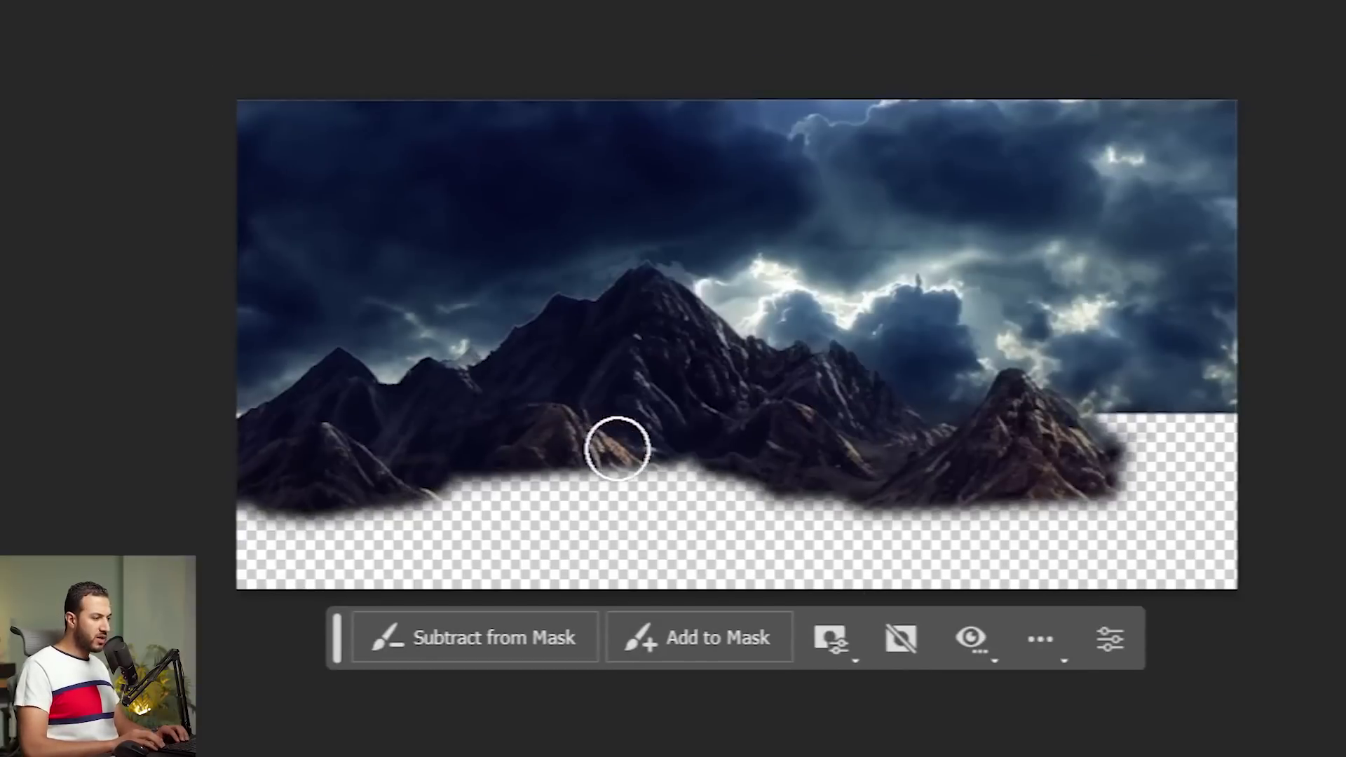
mouse_move(588, 485)
mouse_down()
mouse_move(319, 553)
mouse_move(556, 540)
mouse_move(263, 602)
mouse_move(187, 599)
mouse_move(659, 501)
mouse_move(510, 489)
mouse_move(574, 472)
mouse_move(368, 601)
mouse_move(744, 555)
mouse_move(604, 557)
mouse_move(453, 585)
mouse_move(555, 538)
mouse_move(1232, 530)
mouse_move(816, 551)
mouse_move(1143, 502)
mouse_move(1110, 489)
mouse_move(1143, 476)
mouse_move(1077, 464)
mouse_move(1171, 438)
mouse_move(1290, 438)
mouse_up()
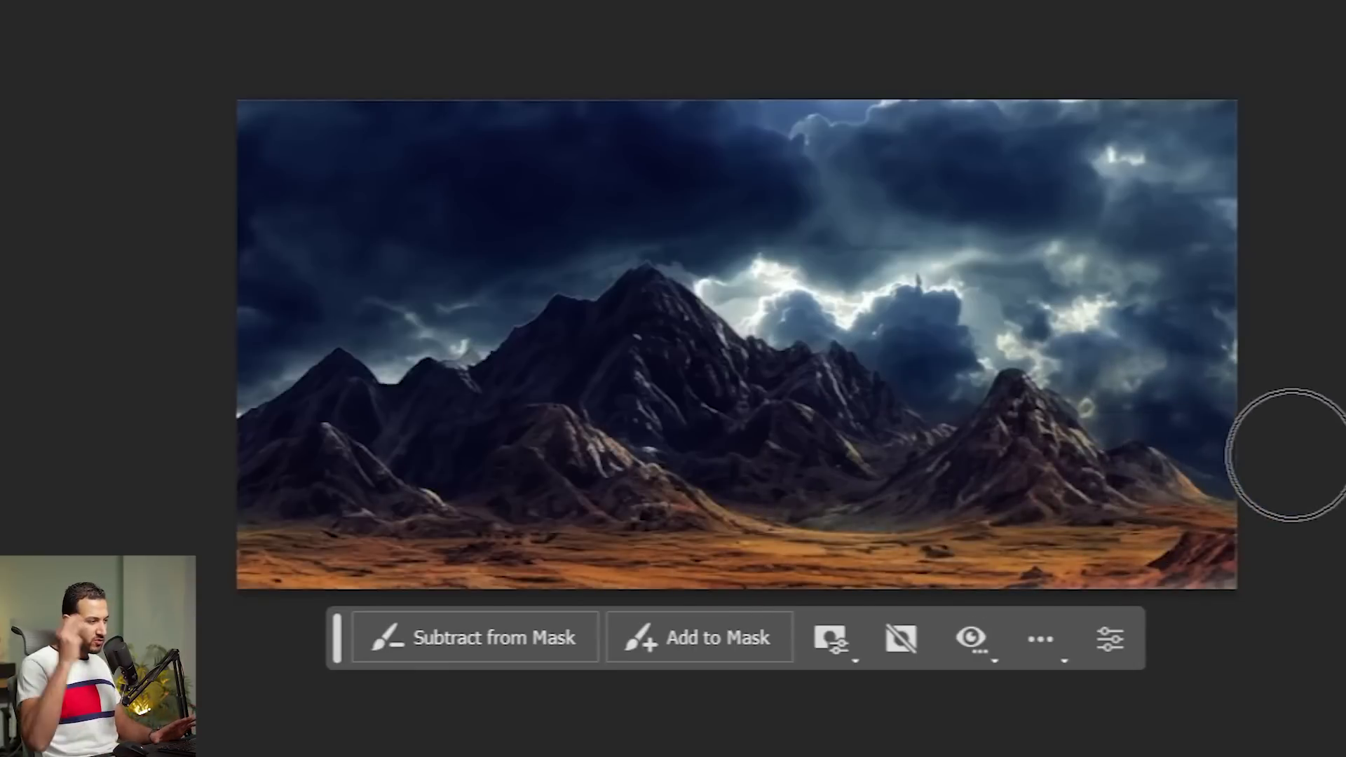
alt+scroll(1232, 472, down, 1)
alt+scroll(1122, 491, up, 3)
alt+scroll(1120, 491, up, 1)
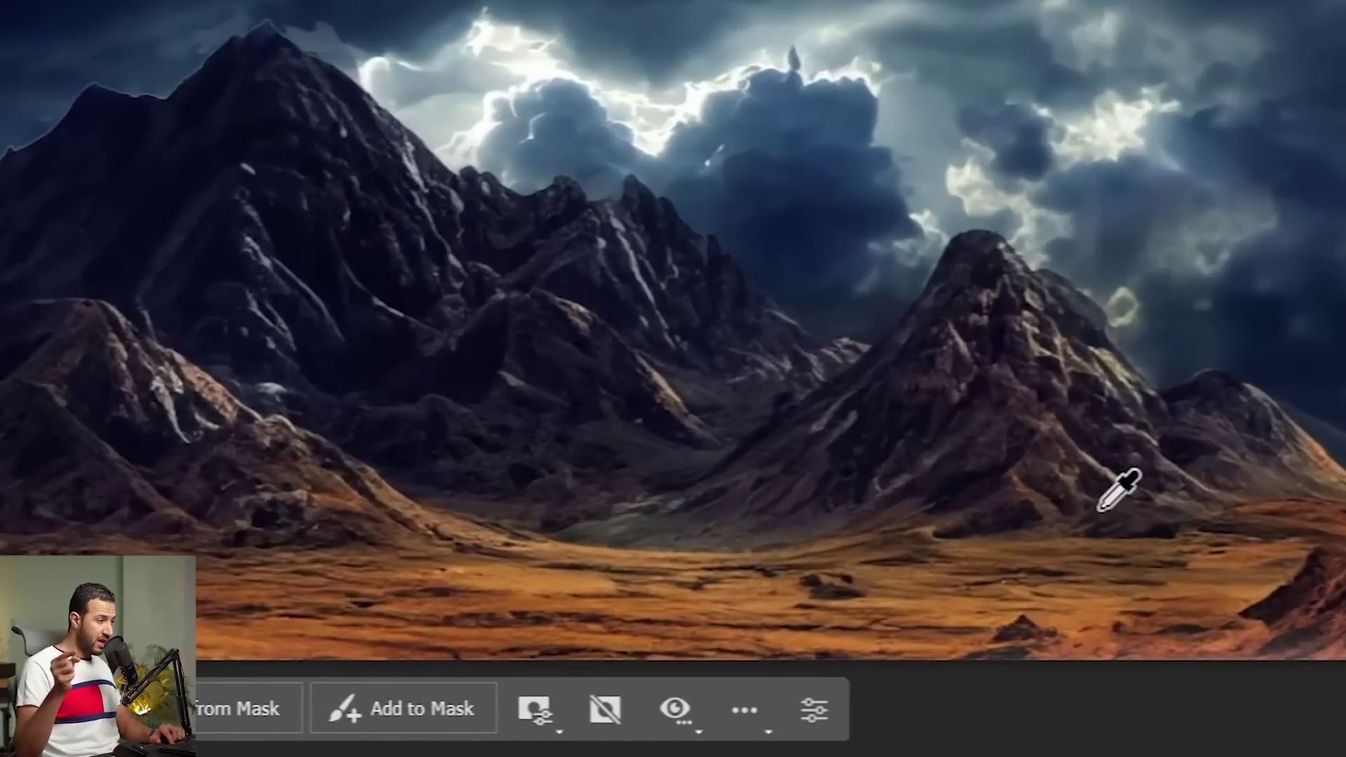
drag(729, 472, 902, 505)
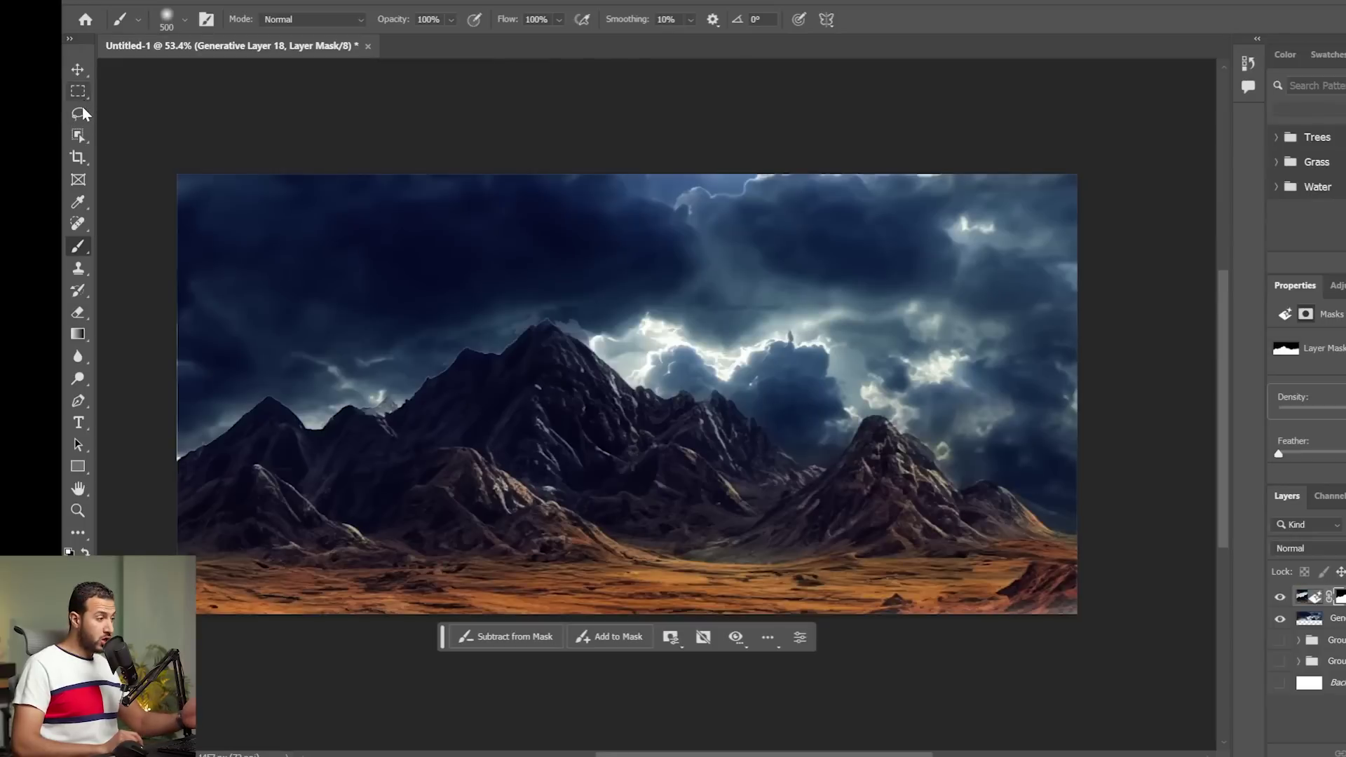
click(80, 114)
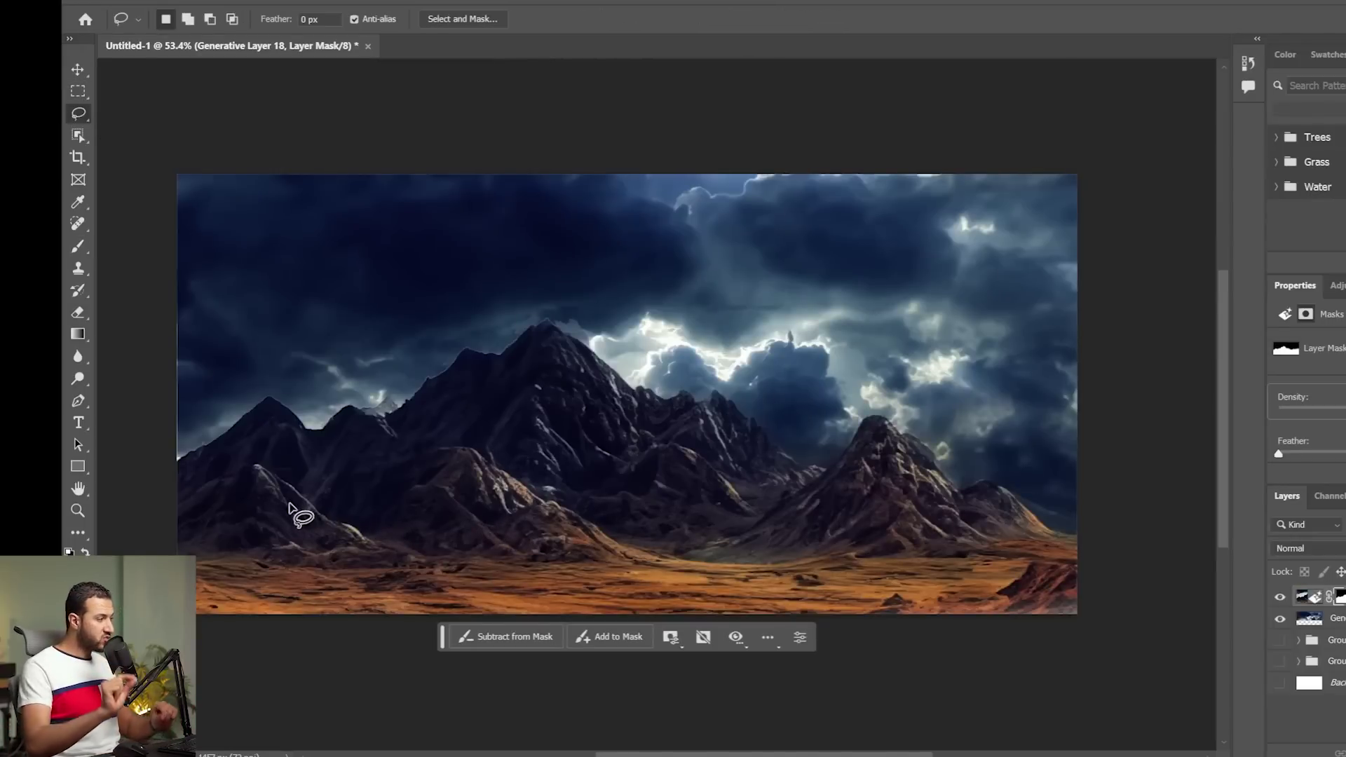
- Lasso a wavy line from the left canvas edge along the mountain base to the right edge
drag(164, 483, 333, 498)
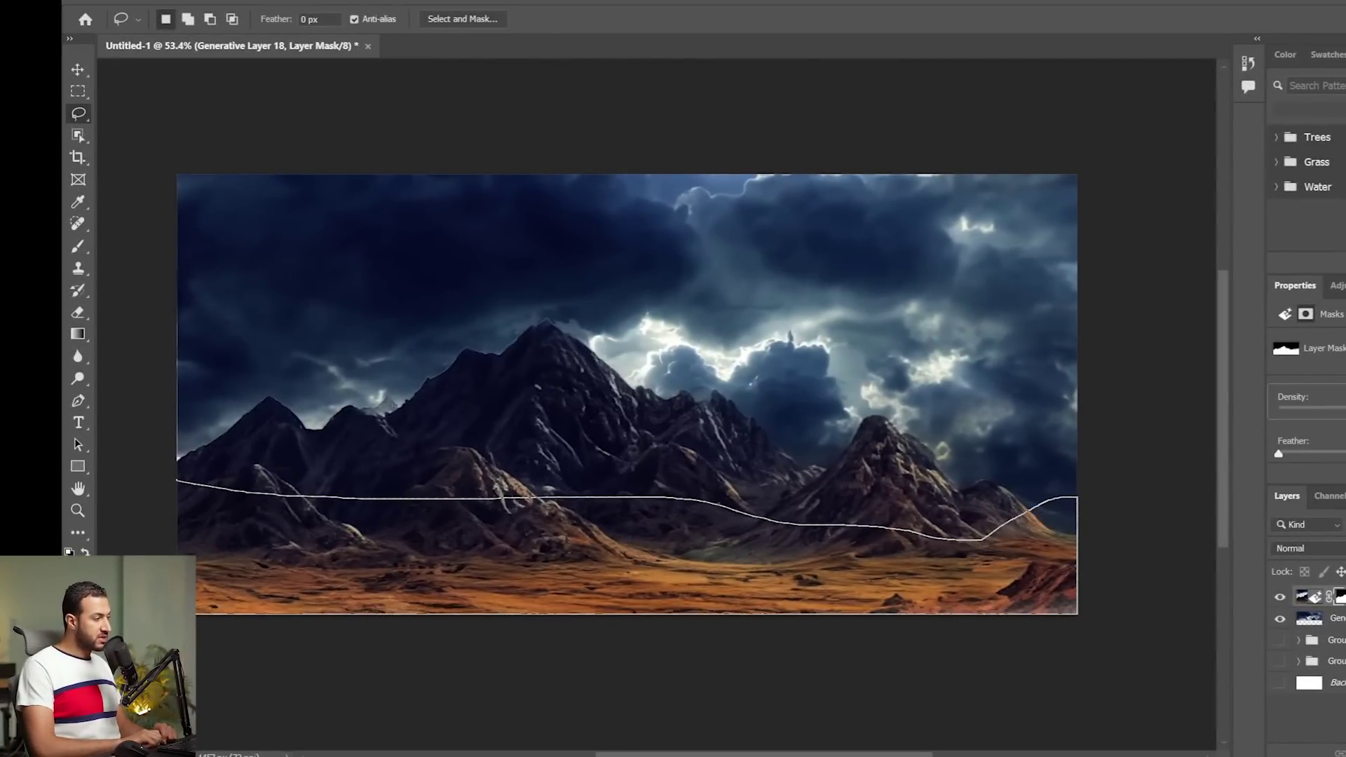
- Close the ground selection and generate an 'ocean' fill in it
drag(126, 505, 128, 508)
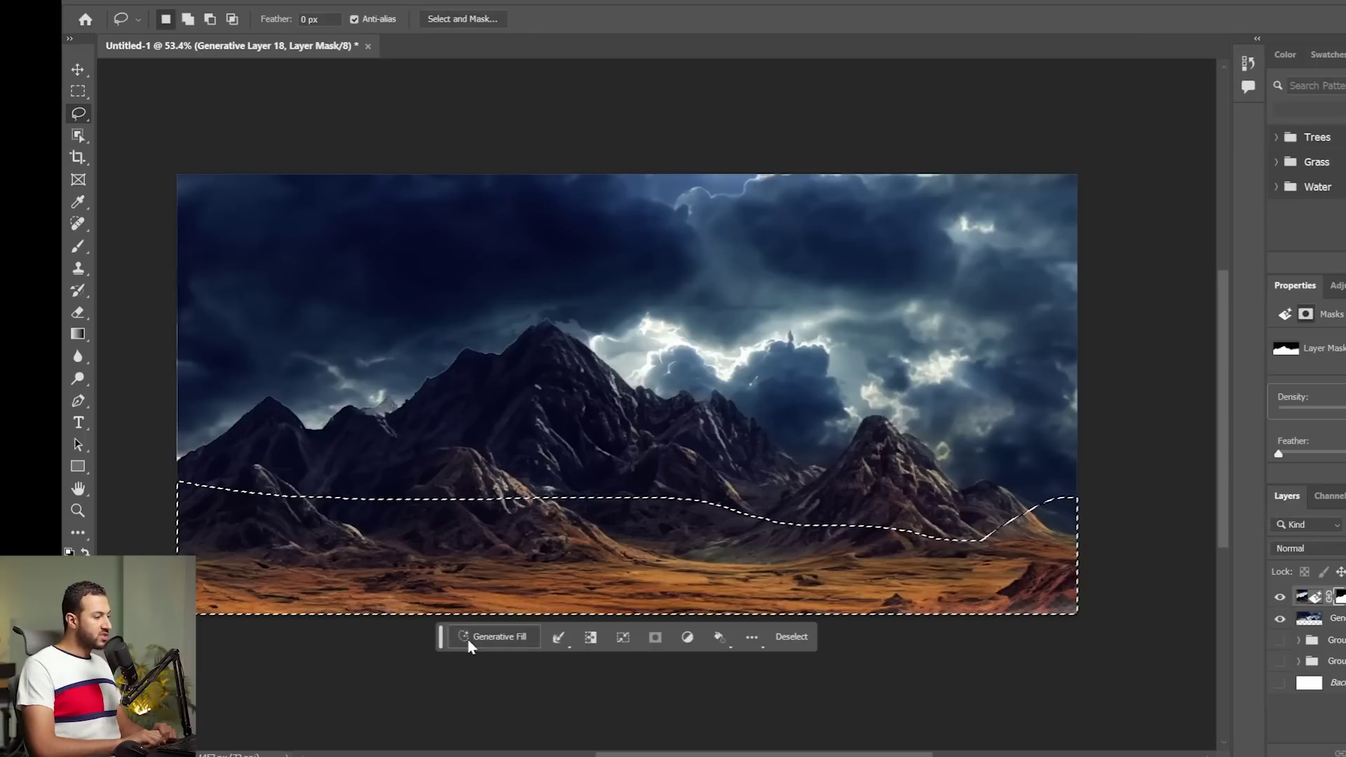
click(491, 637)
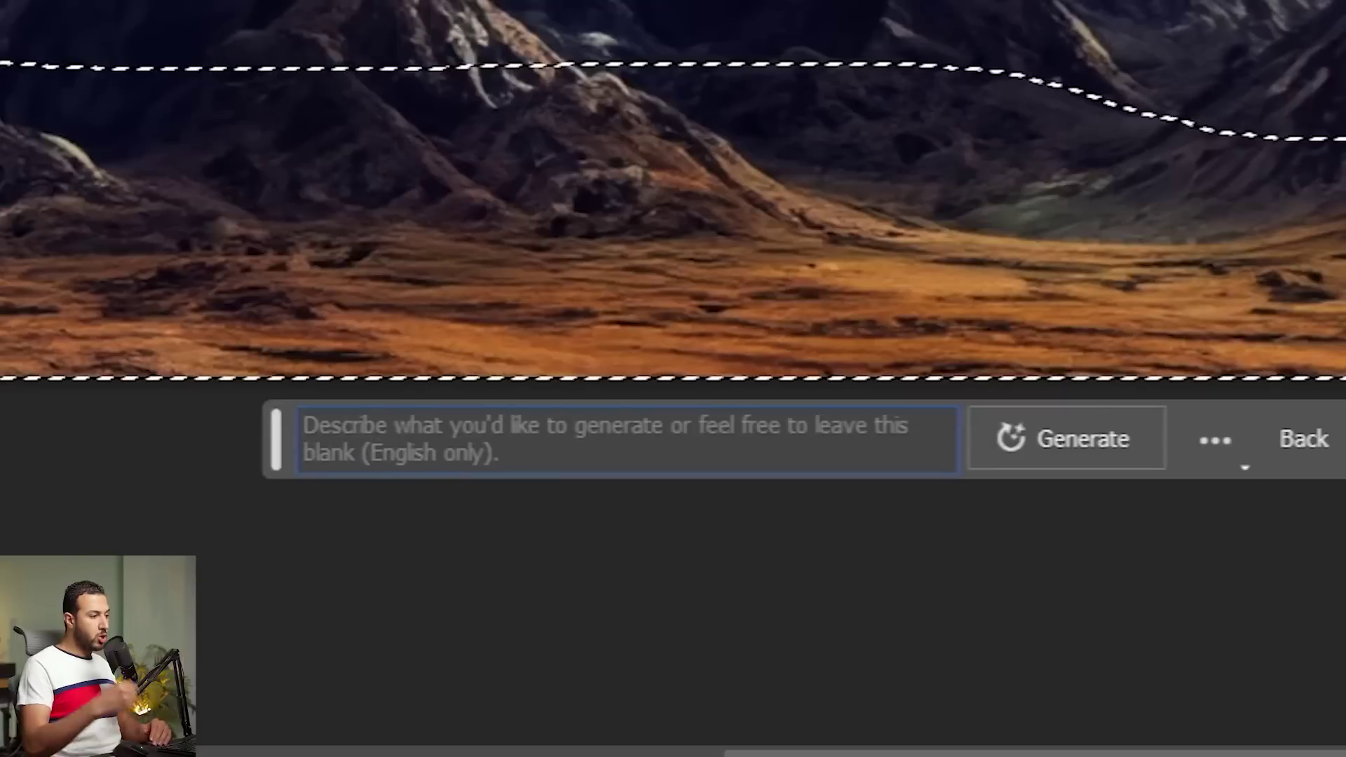
text(ocea)
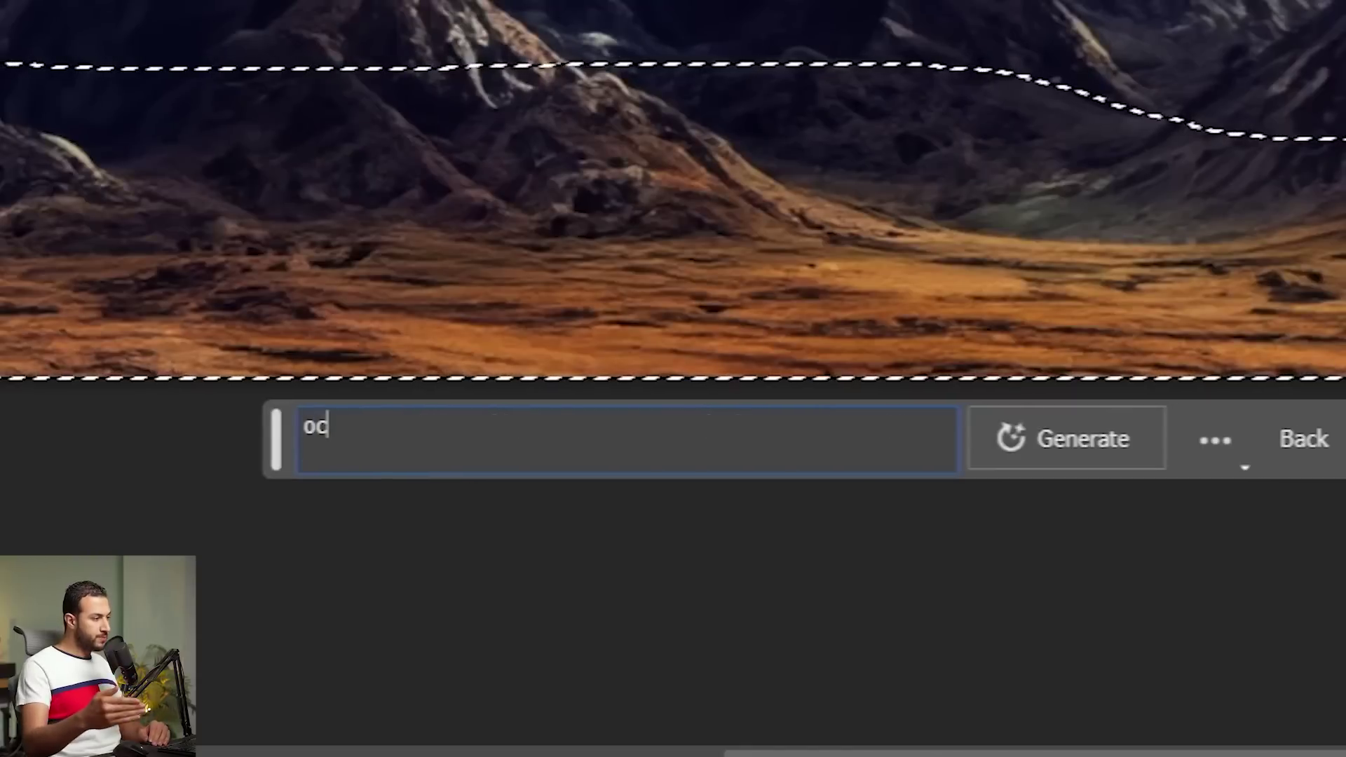
text(n)
key(Return)
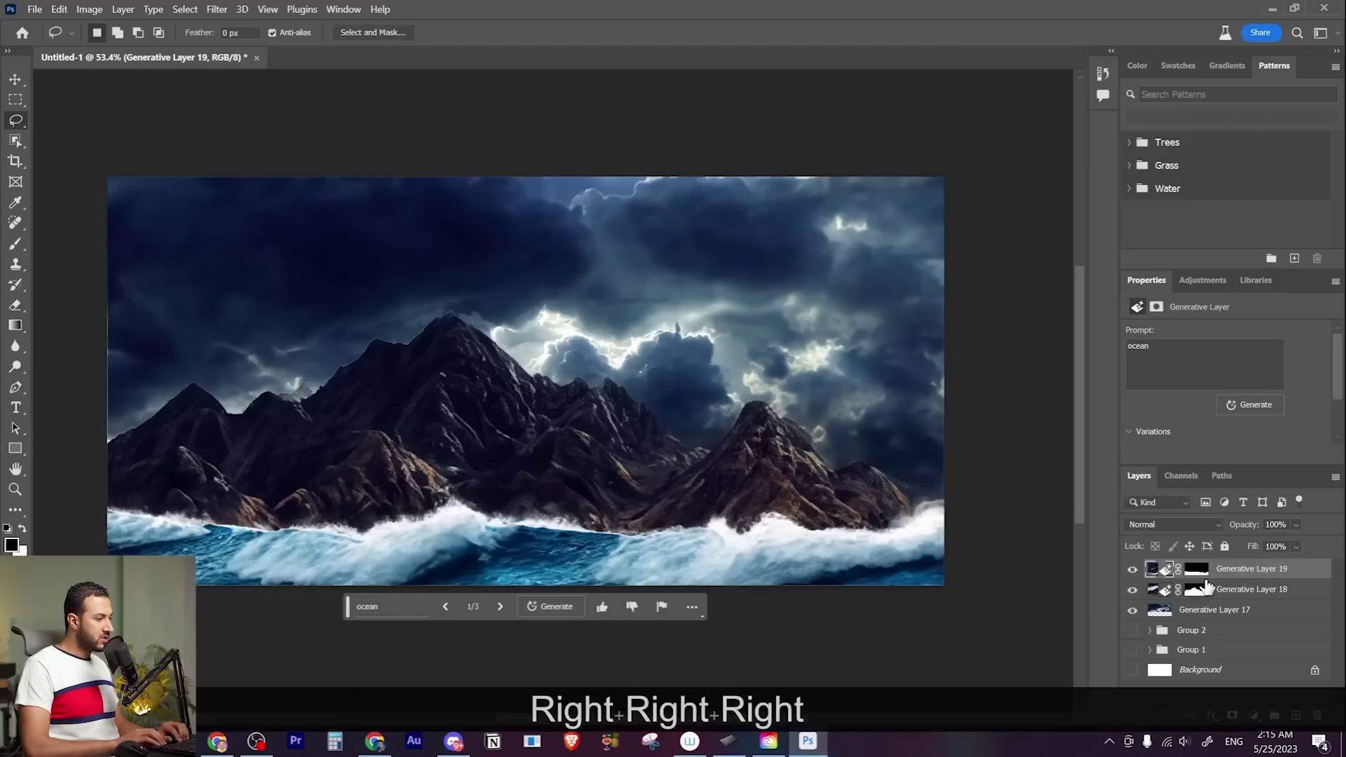
- Generate more ocean variations and pick the stormy sea, variation 3/6, with breaking waves
click(499, 607)
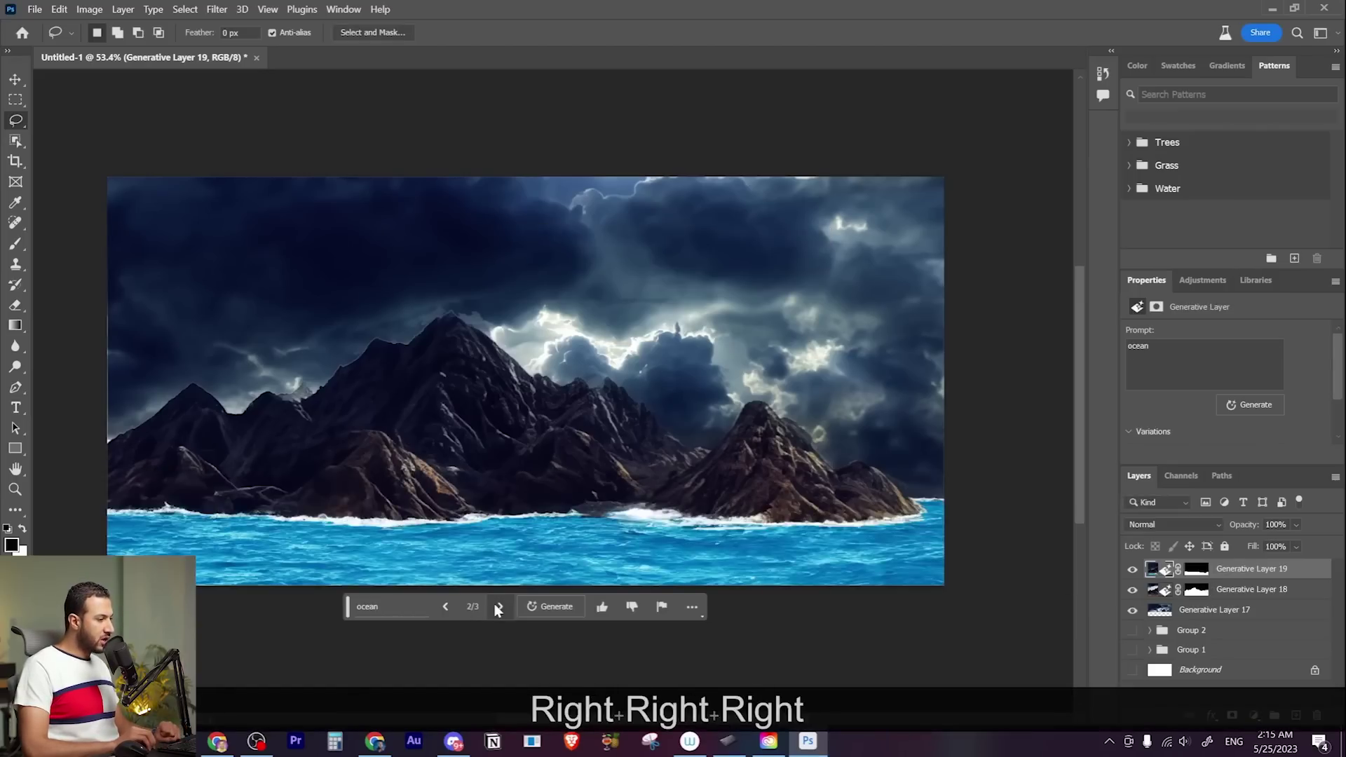
click(499, 608)
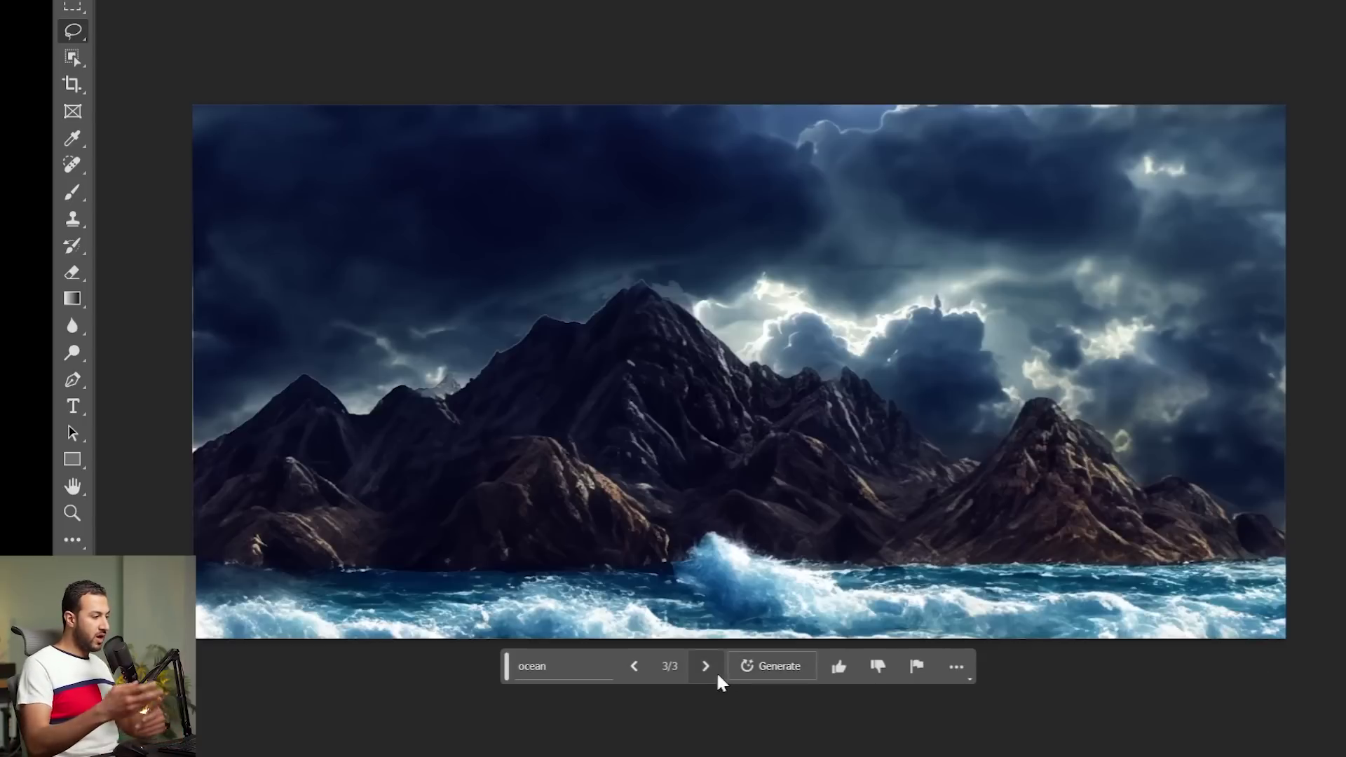
click(750, 669)
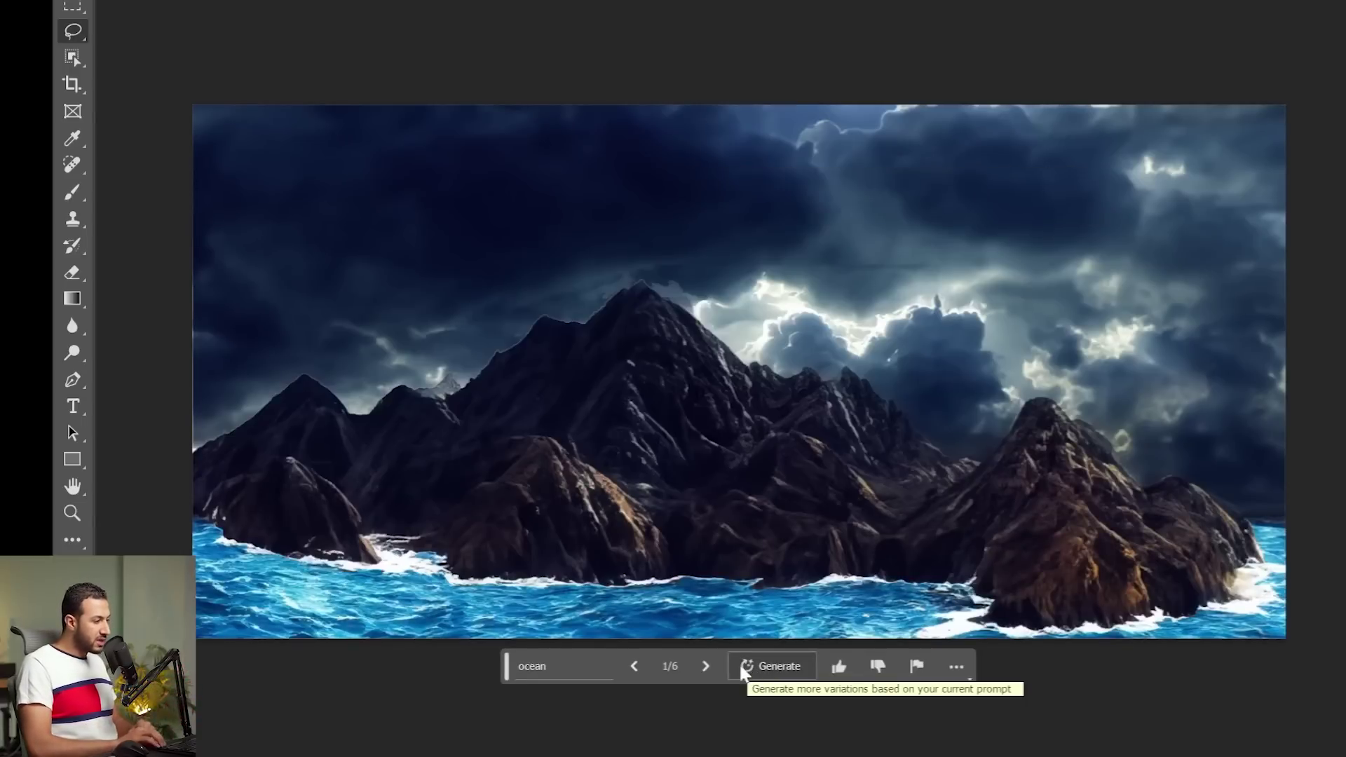
click(707, 666)
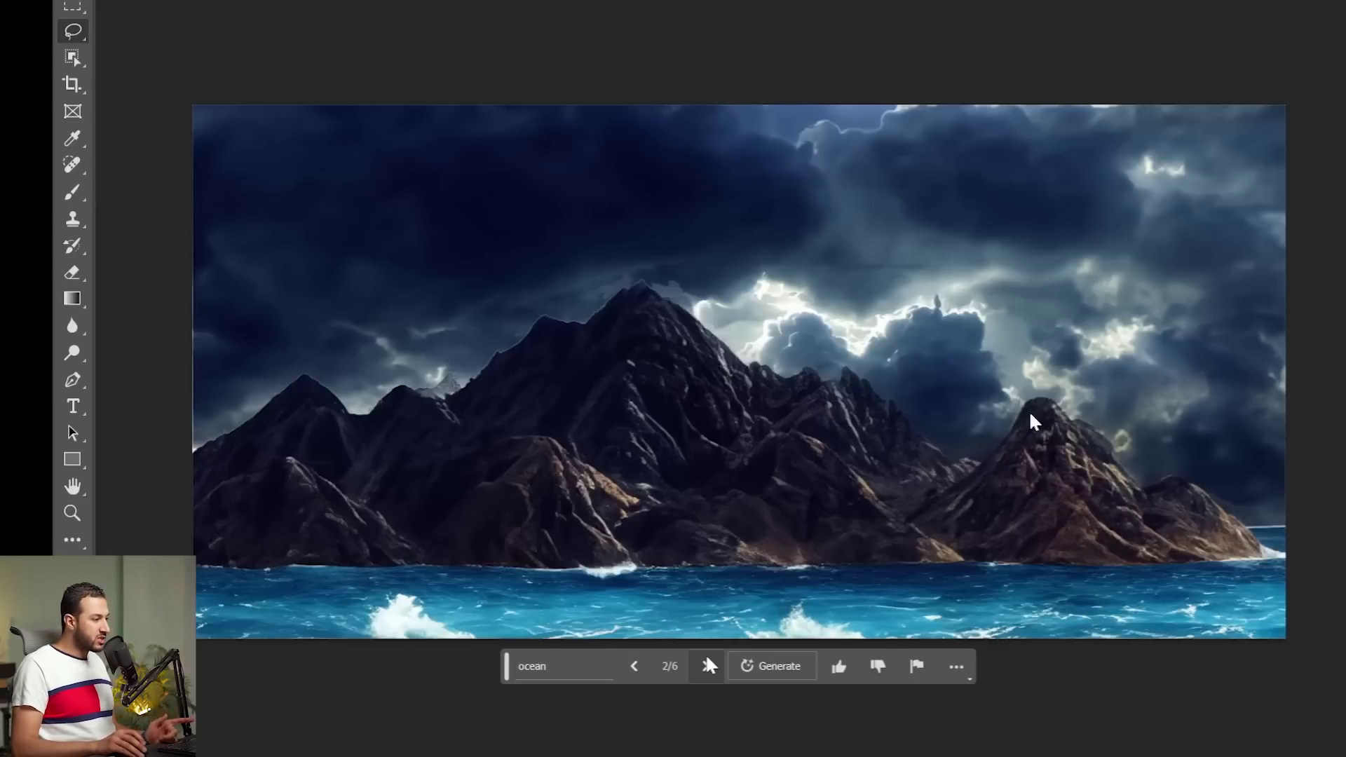
click(707, 662)
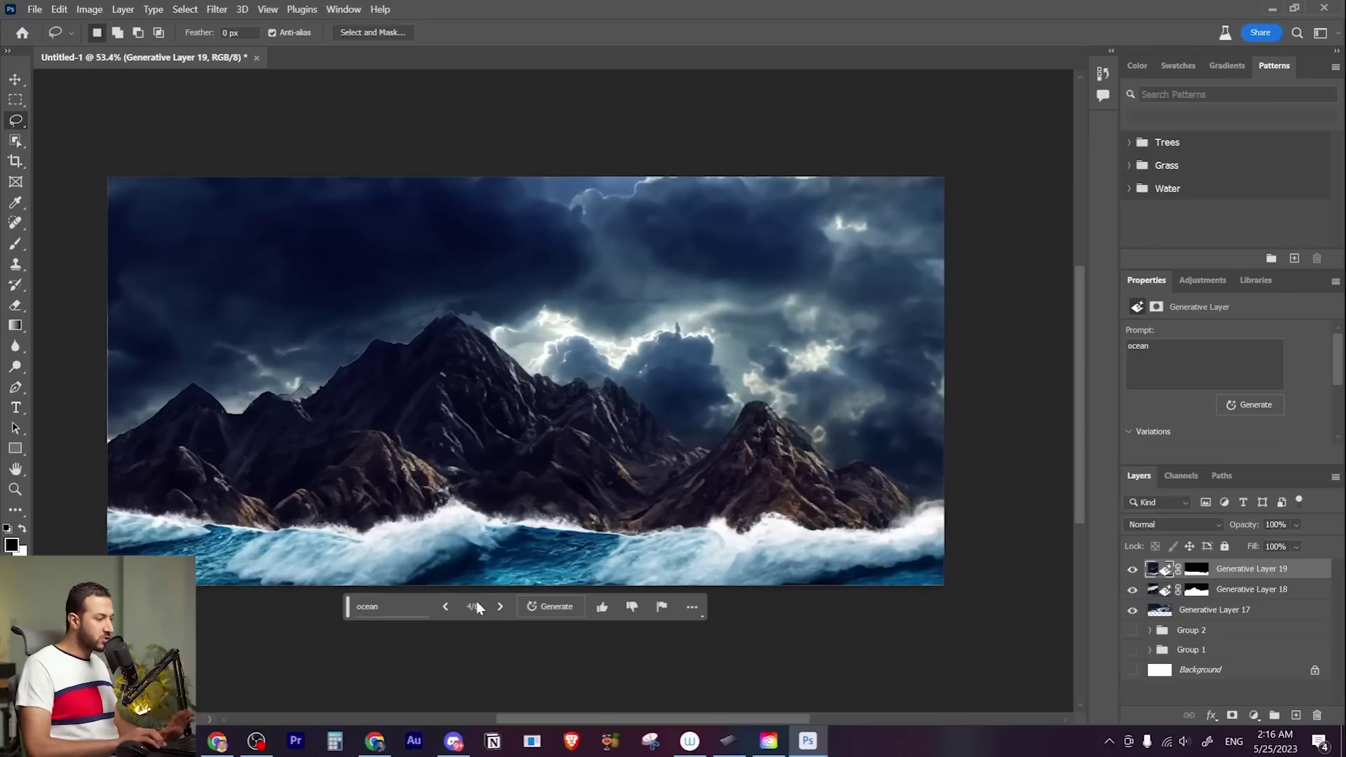
- Shift the ocean layer up and Free Transform it narrower toward the right
key(v)
drag(1107, 550, 1118, 514)
drag(814, 495, 814, 494)
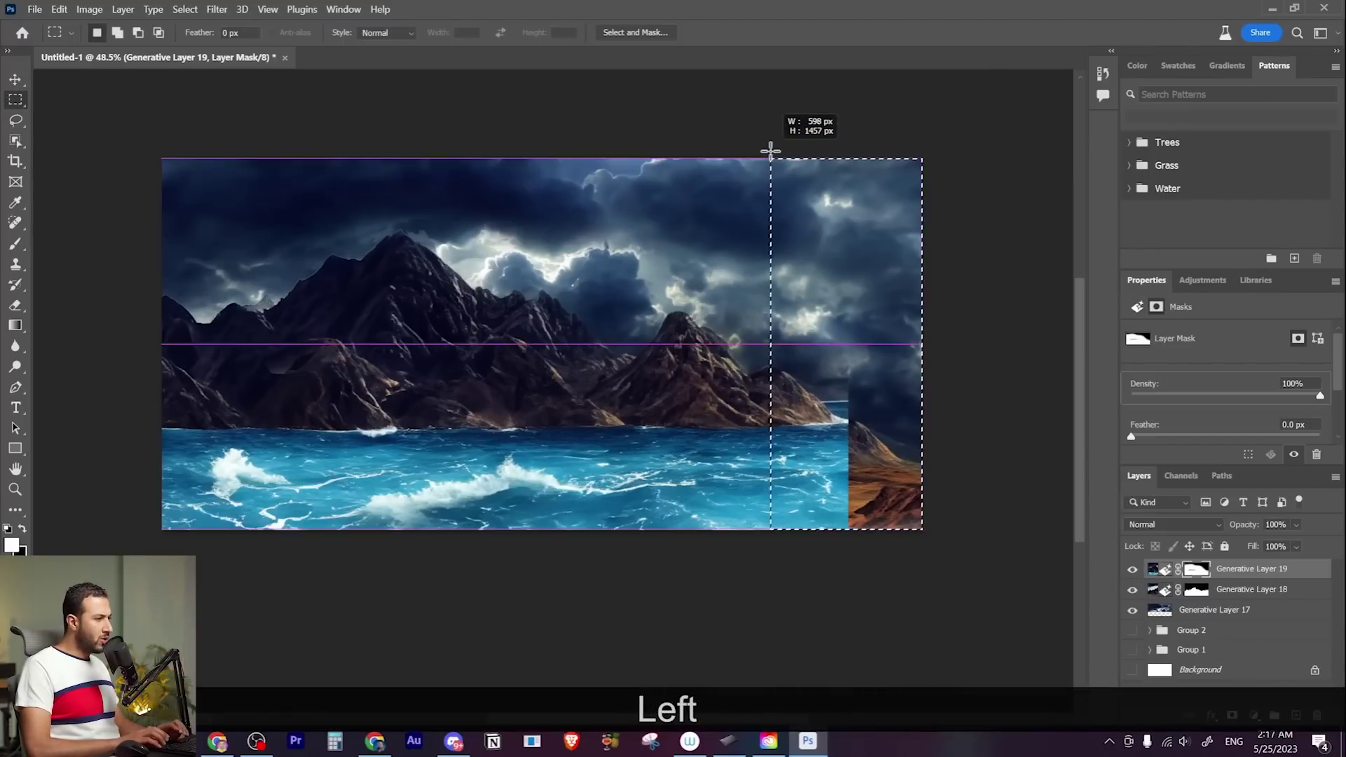
drag(769, 150, 760, 150)
drag(797, 226, 917, 526)
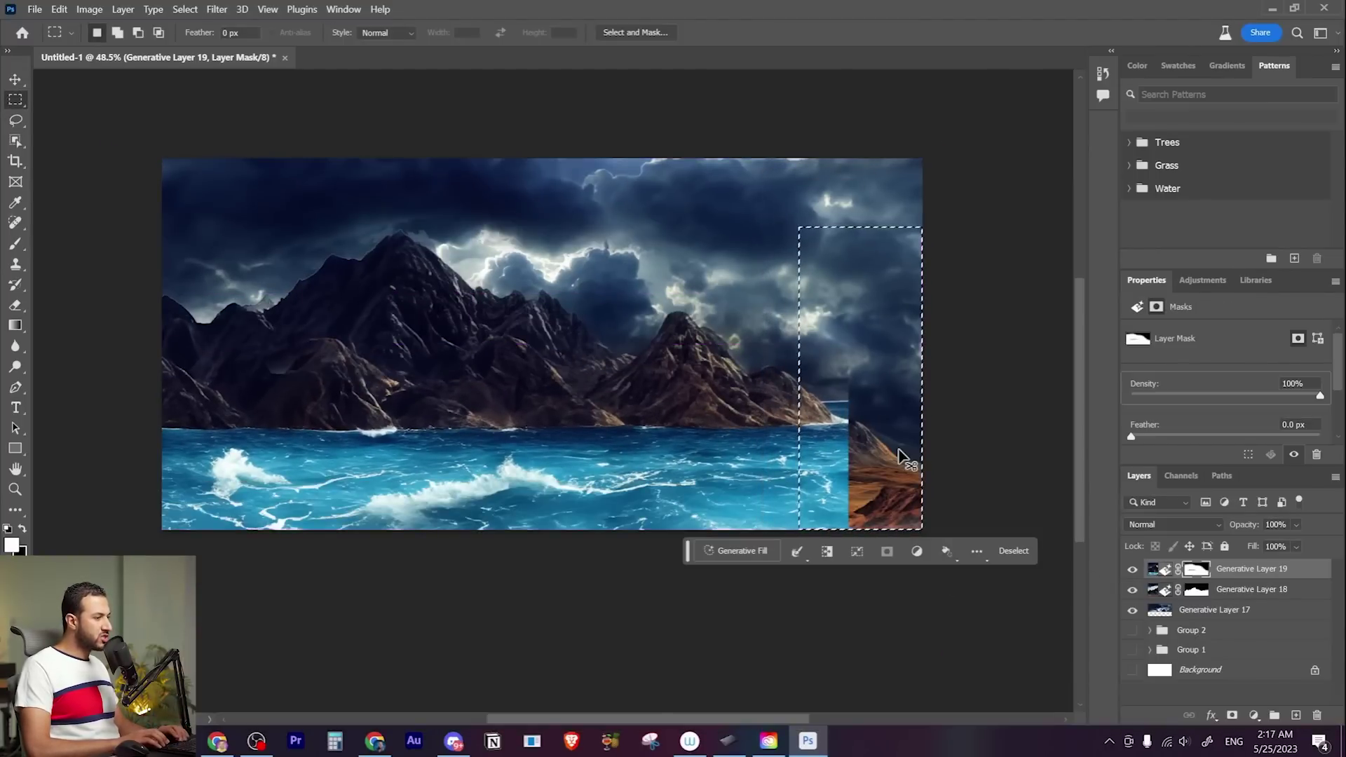
key(ctrl+t)
drag(831, 326, 674, 325)
drag(568, 343, 655, 340)
key(Return)
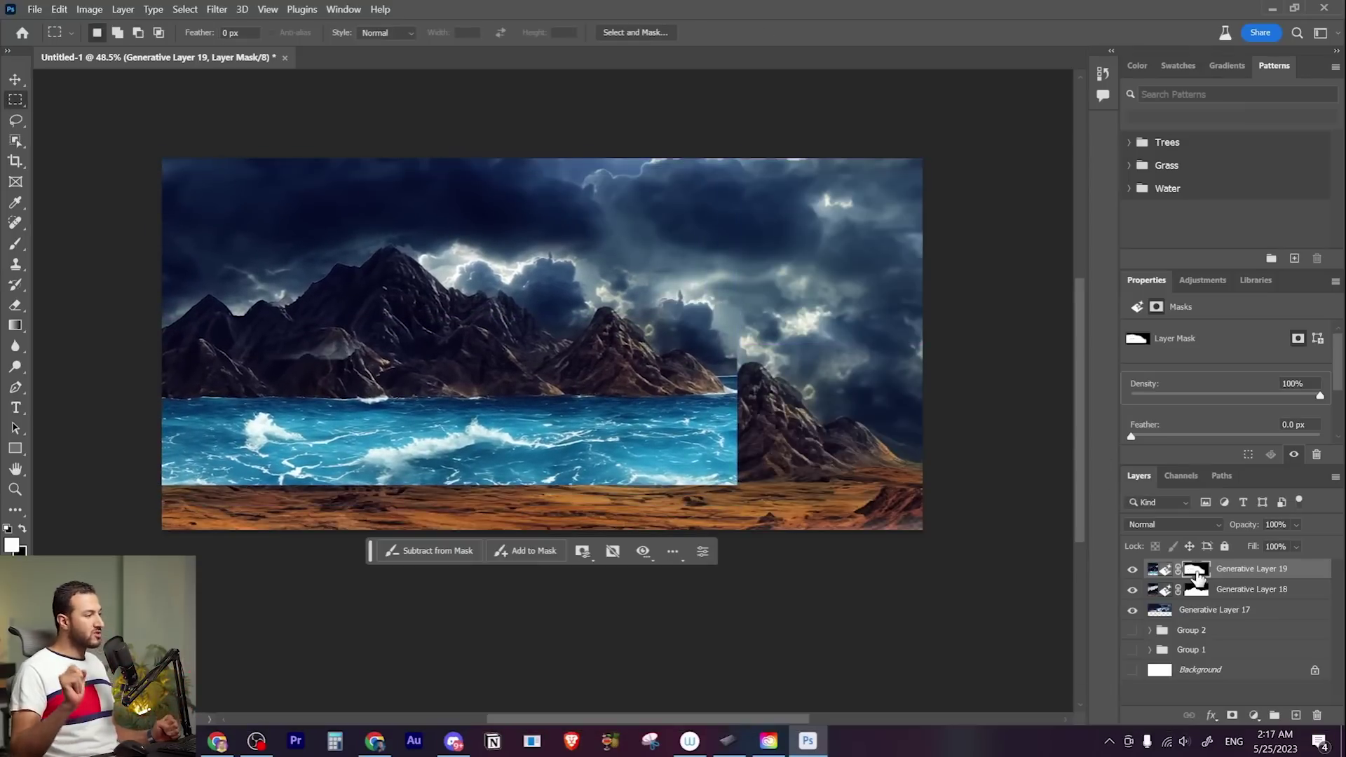
- Try masking out the lower-right water with black brush, then revert it
key(b)
key(x)
mouse_move(688, 496)
mouse_down()
mouse_move(475, 481)
mouse_move(650, 471)
mouse_move(436, 465)
mouse_up()
key(x)
- Hide the lower layers, marquee the canvas, and fill empty areas with prompt-free Generative Fill
alt+click(1133, 569)
key(m)
mouse_move(923, 510)
mouse_down()
mouse_move(706, 295)
mouse_move(675, 166)
mouse_move(688, 145)
mouse_move(726, 146)
mouse_move(721, 135)
mouse_up()
click(690, 532)
key(Return)
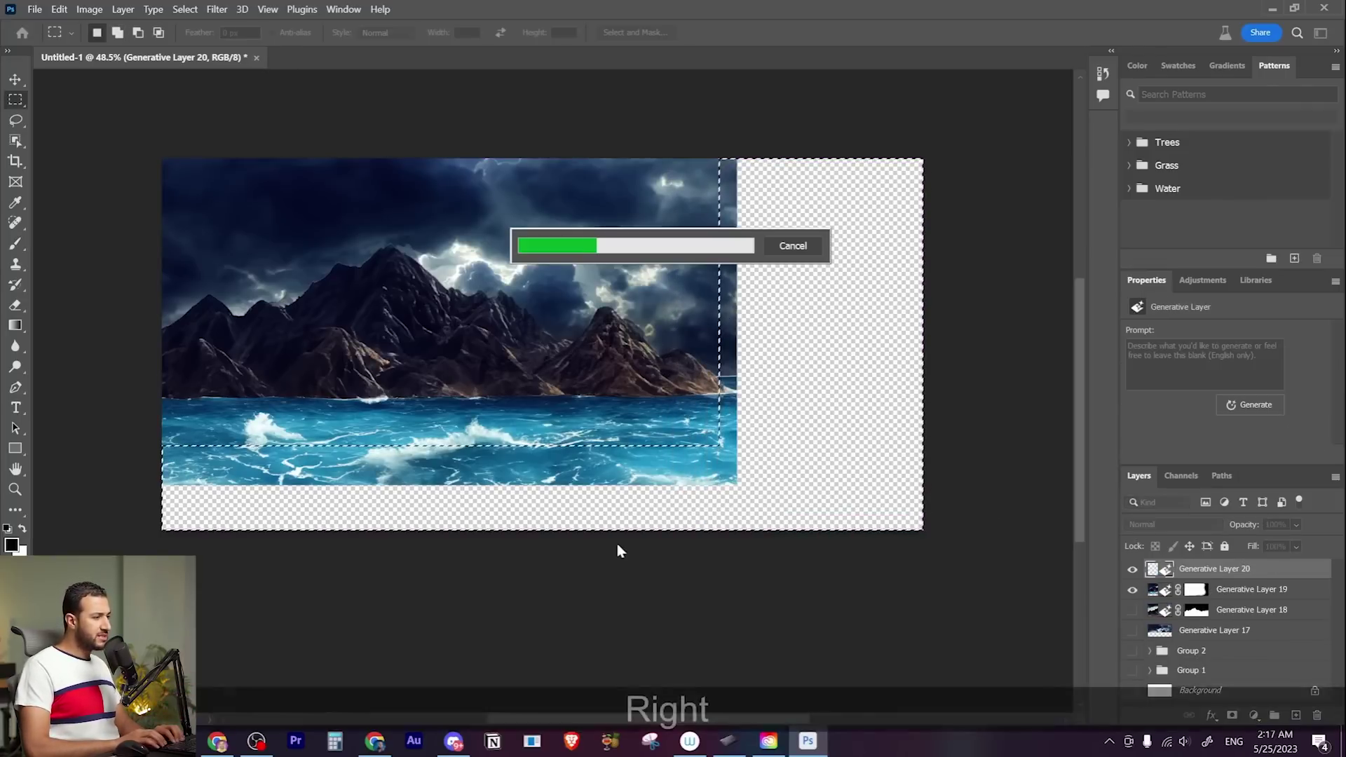
key(Right)
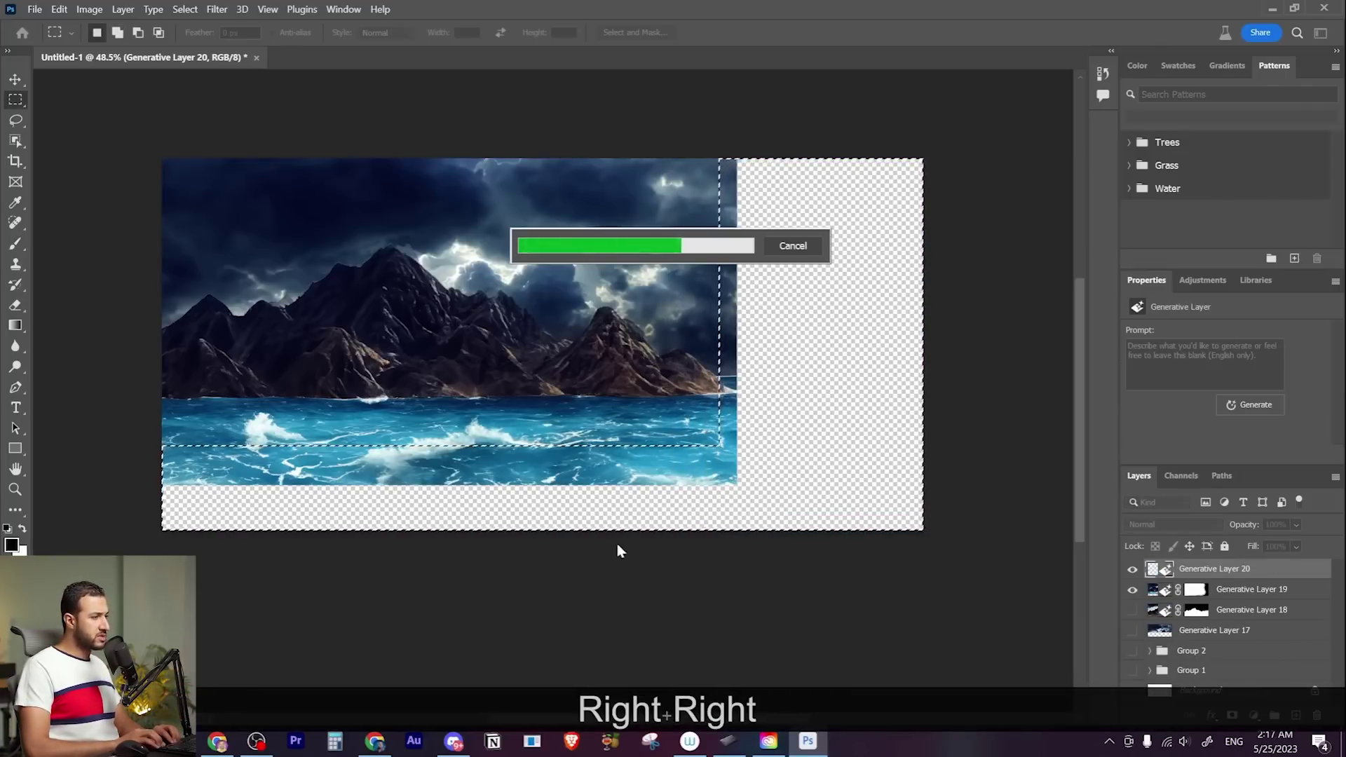
key(Right)
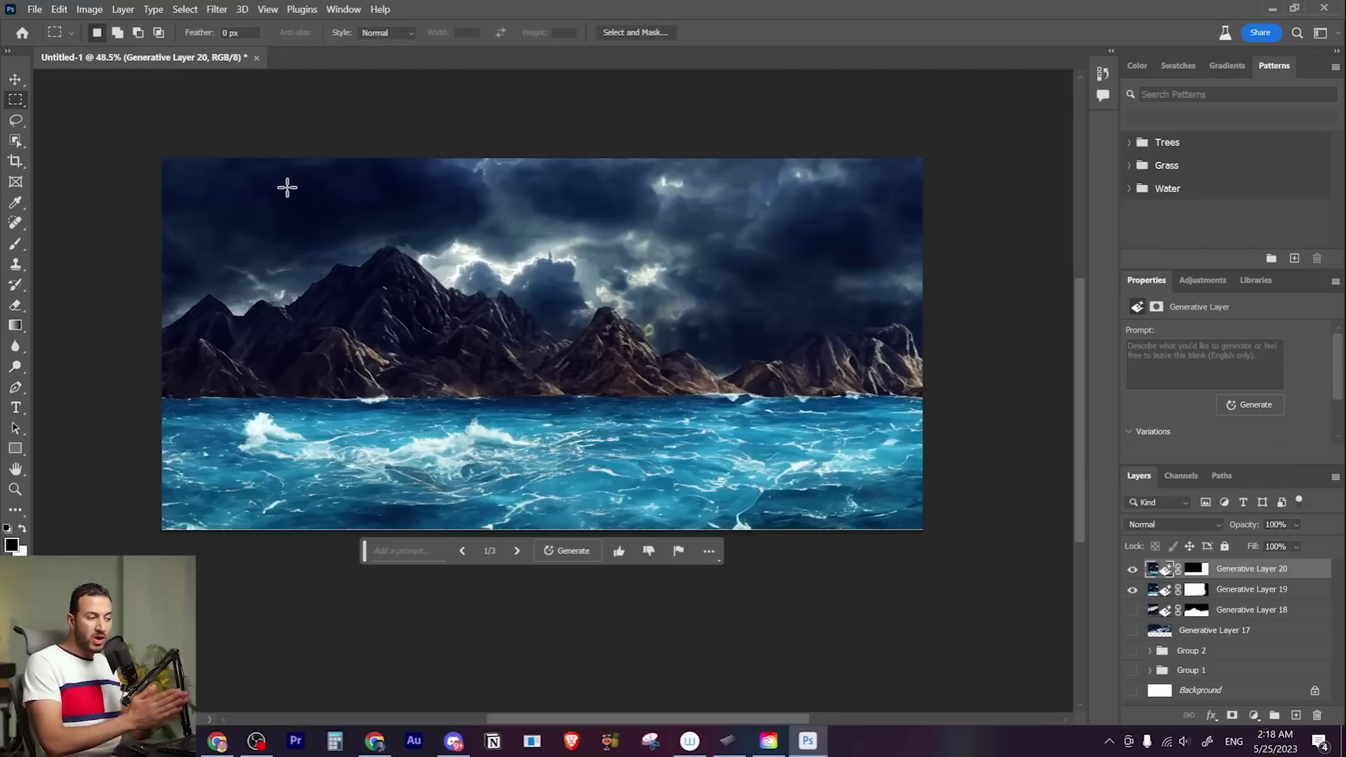
- Lasso the area around the central peak, generate a 'sun' and browse three variations
click(19, 120)
mouse_move(501, 298)
mouse_down()
mouse_move(382, 261)
mouse_move(449, 220)
mouse_up()
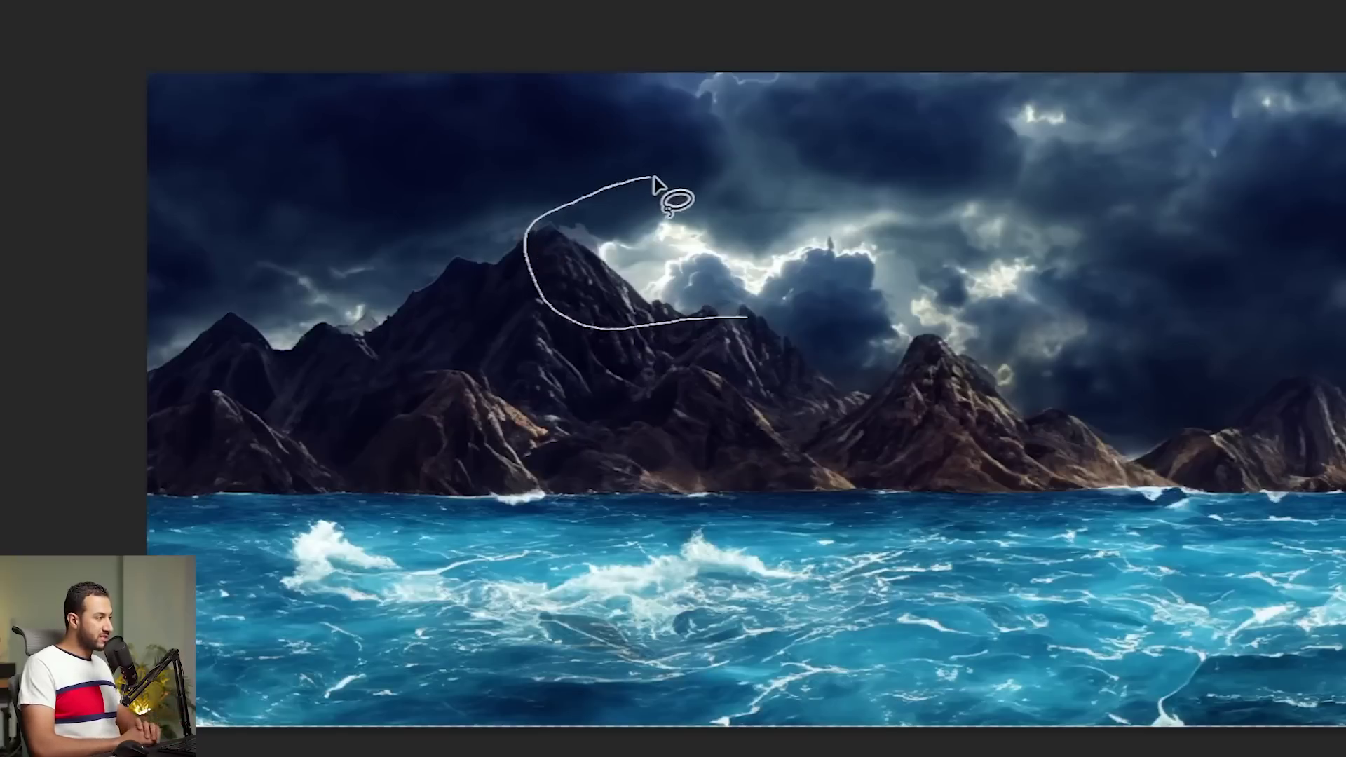
mouse_move(652, 180)
mouse_down()
mouse_move(726, 220)
mouse_move(740, 307)
mouse_up()
click(456, 369)
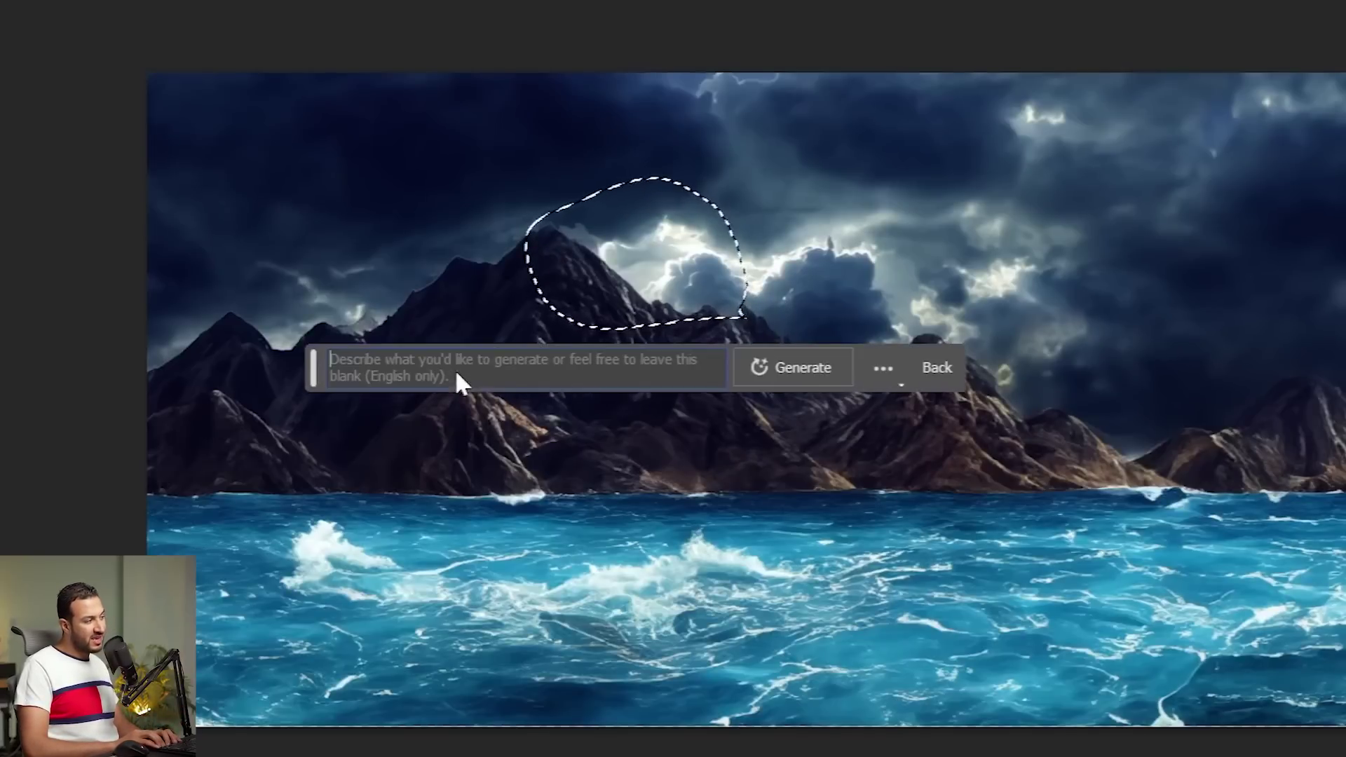
text(sun)
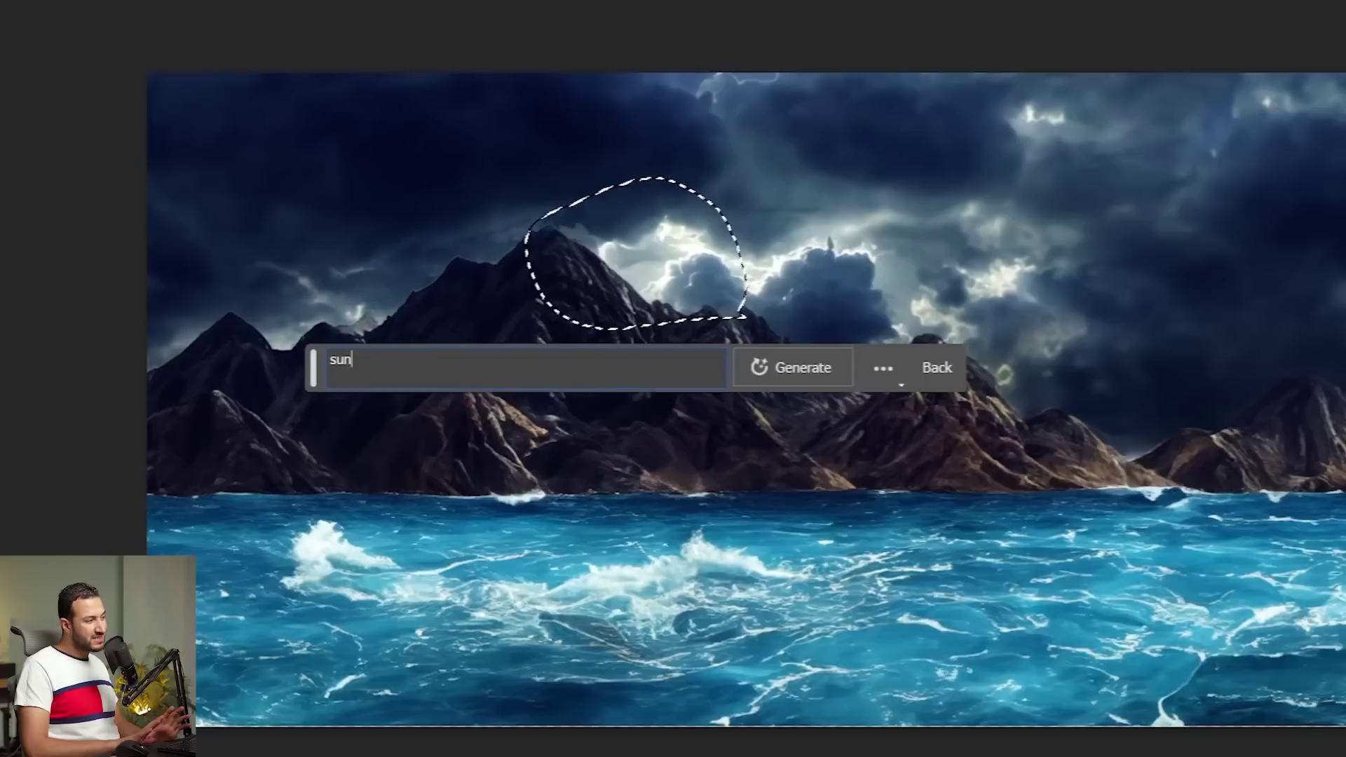
key(Return)
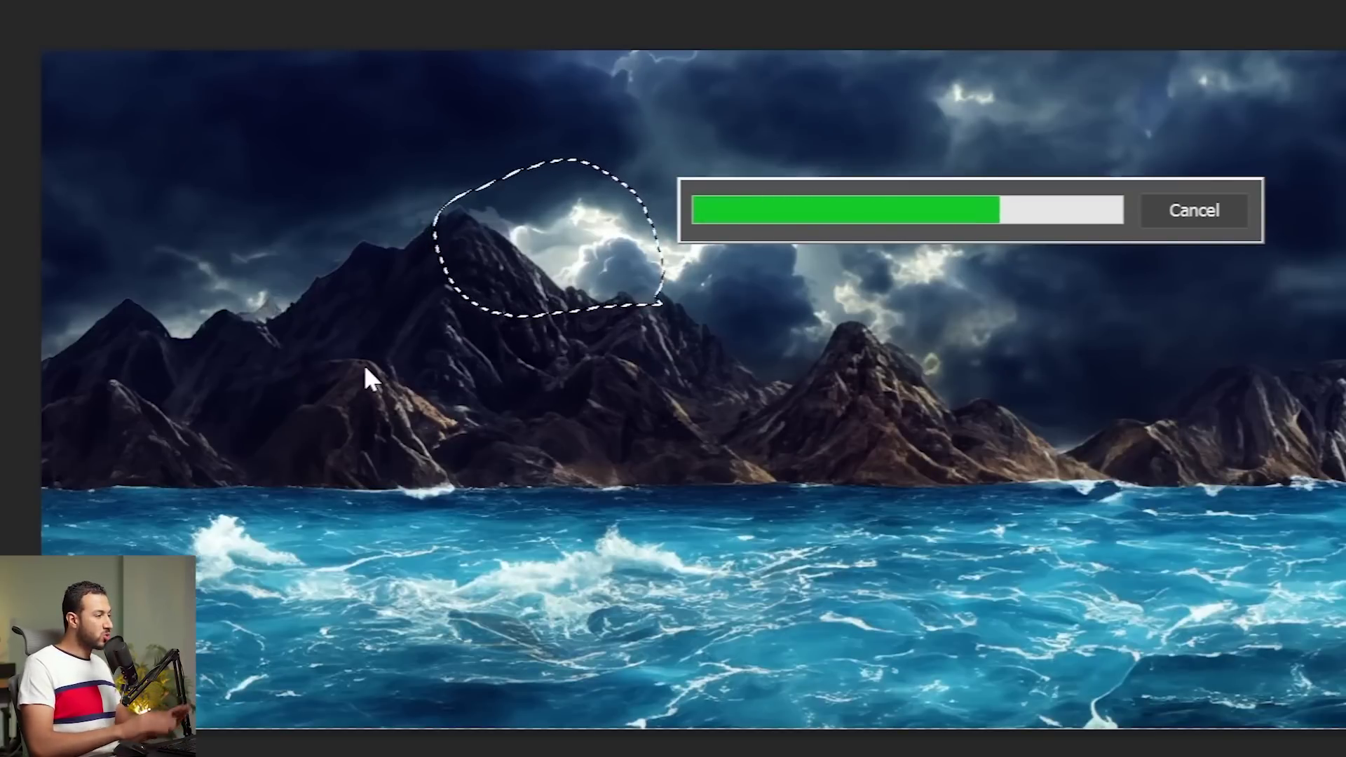
click(492, 363)
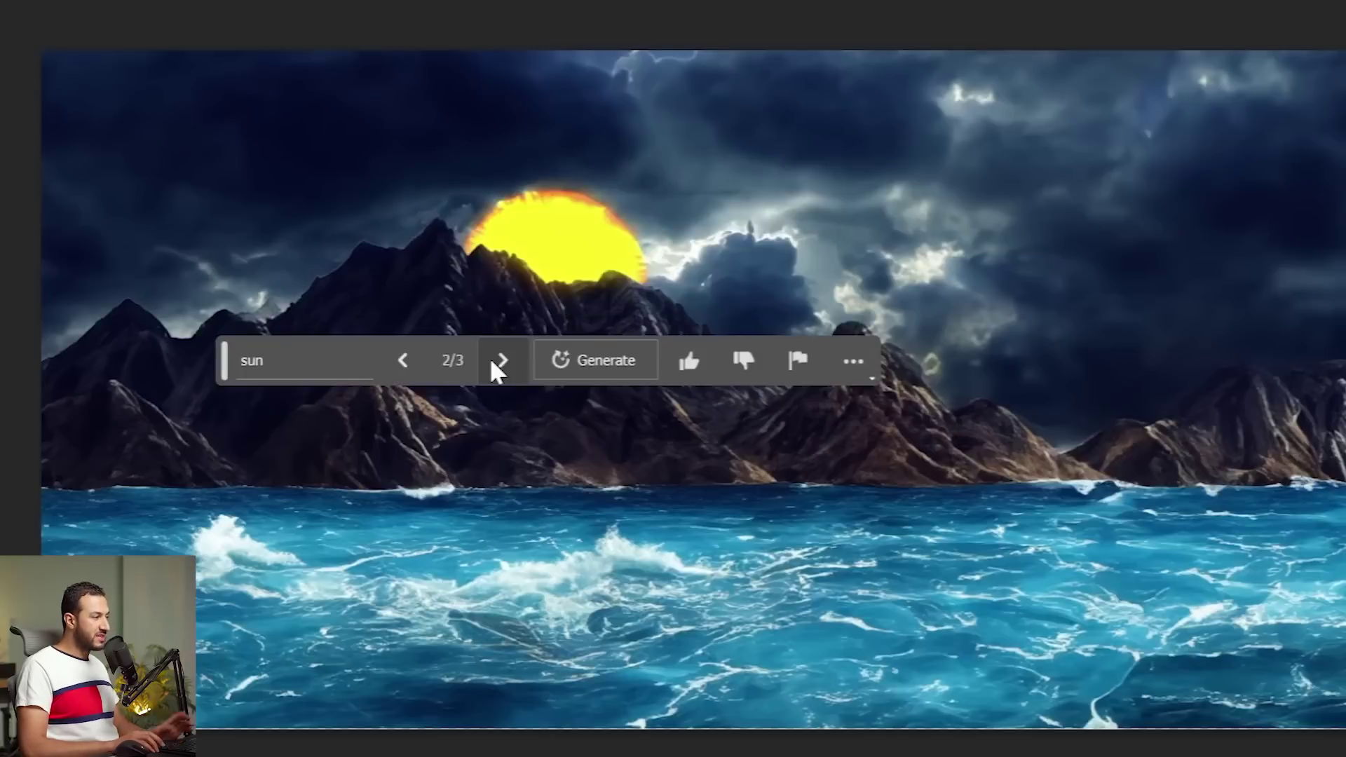
click(492, 363)
- Change the prompt to 'sun realistic' and regenerate
click(329, 364)
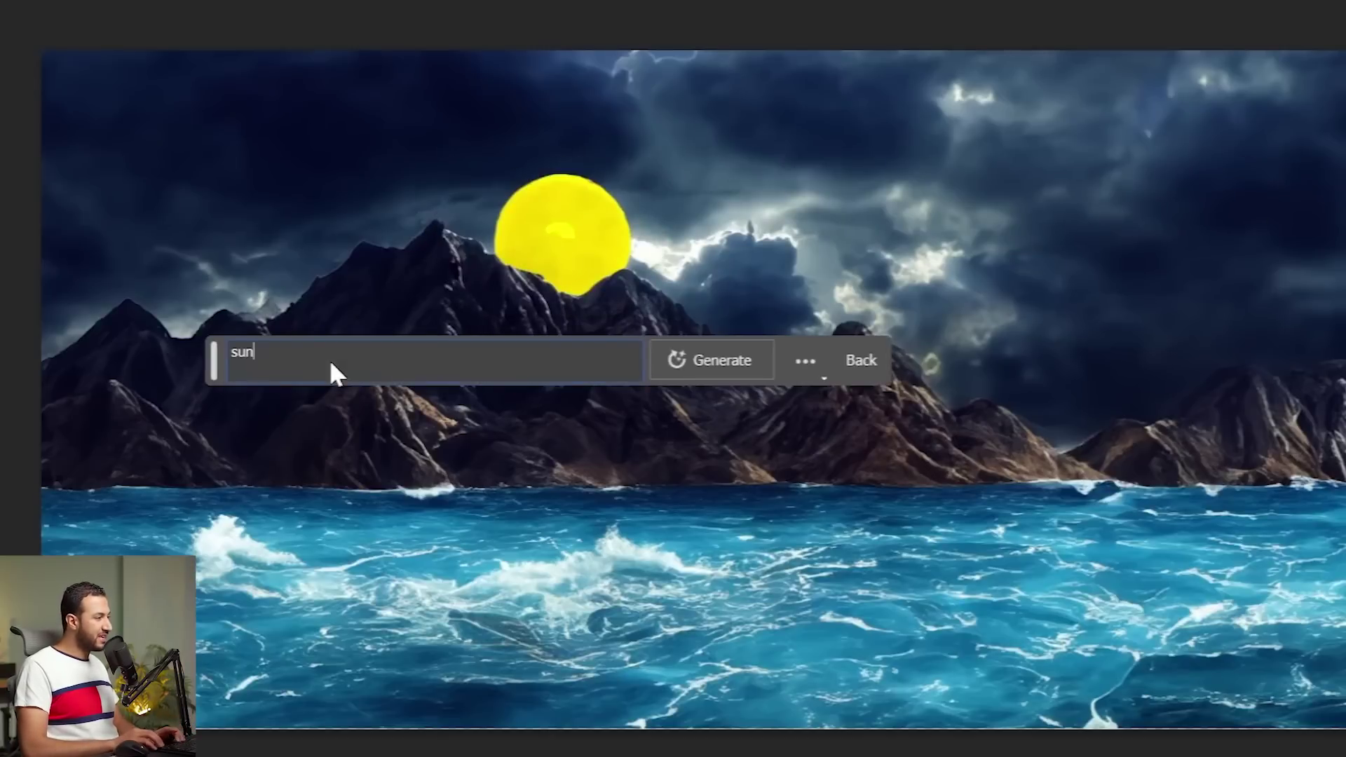
key(ctrl+a)
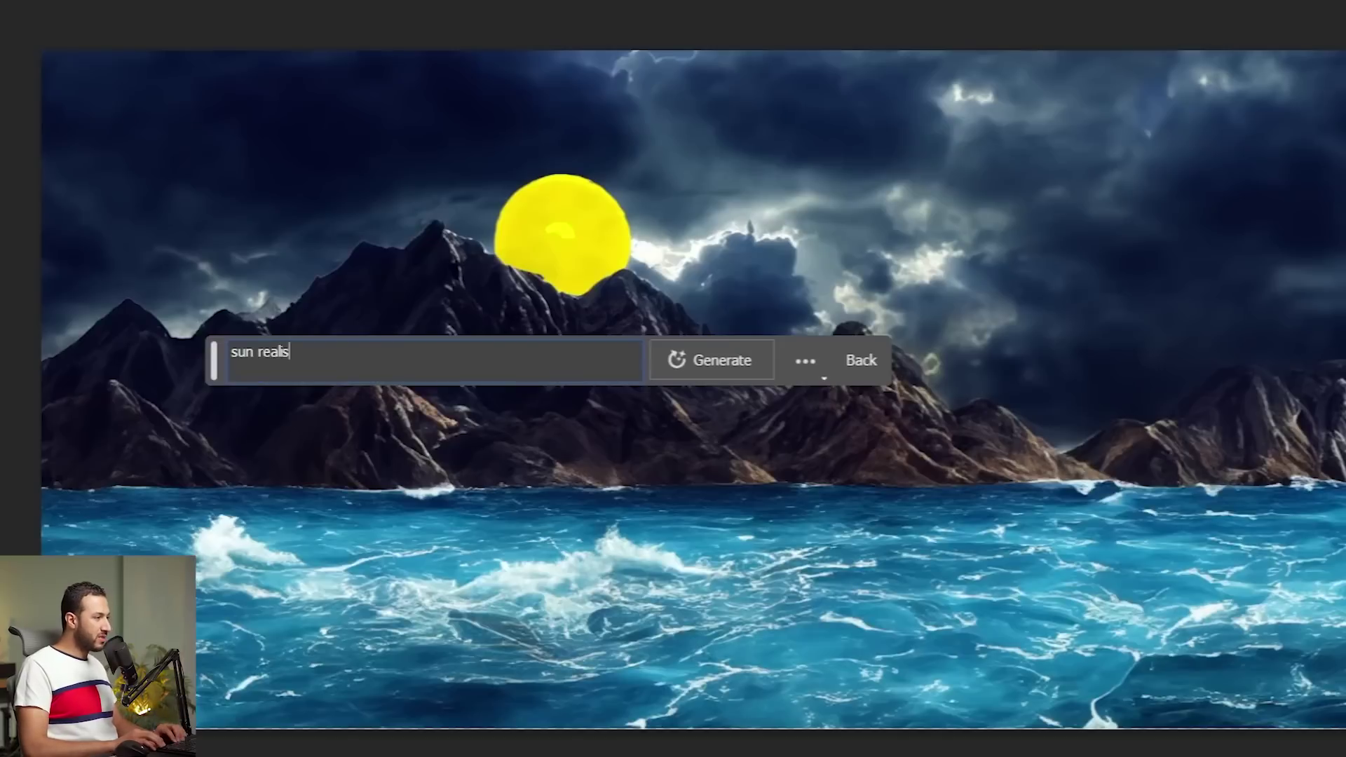
text(sun realistic)
click(680, 361)
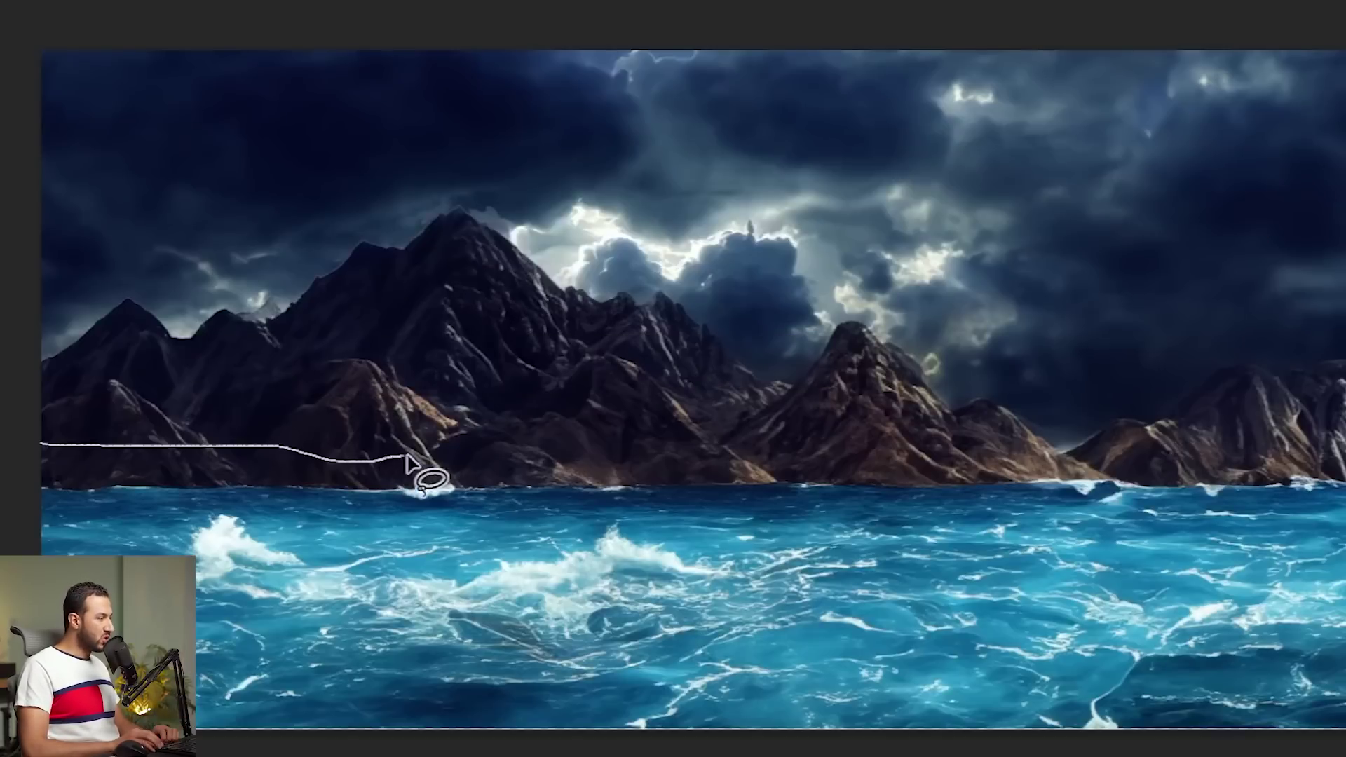
- Lasso the foreground sea and generate 'cliff with fence and lead road'
mouse_move(427, 475)
mouse_down()
mouse_move(688, 447)
mouse_move(724, 421)
mouse_move(699, 433)
mouse_up()
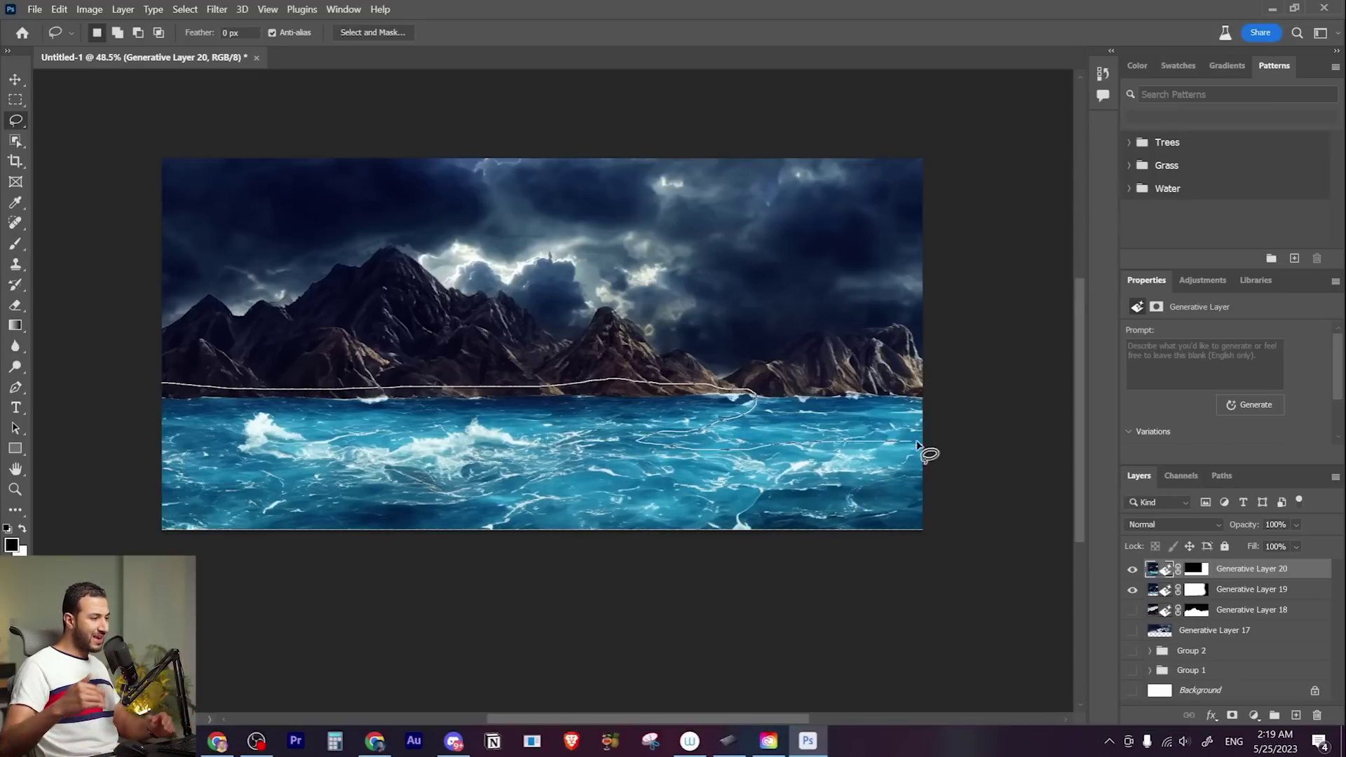
drag(1002, 563, 106, 395)
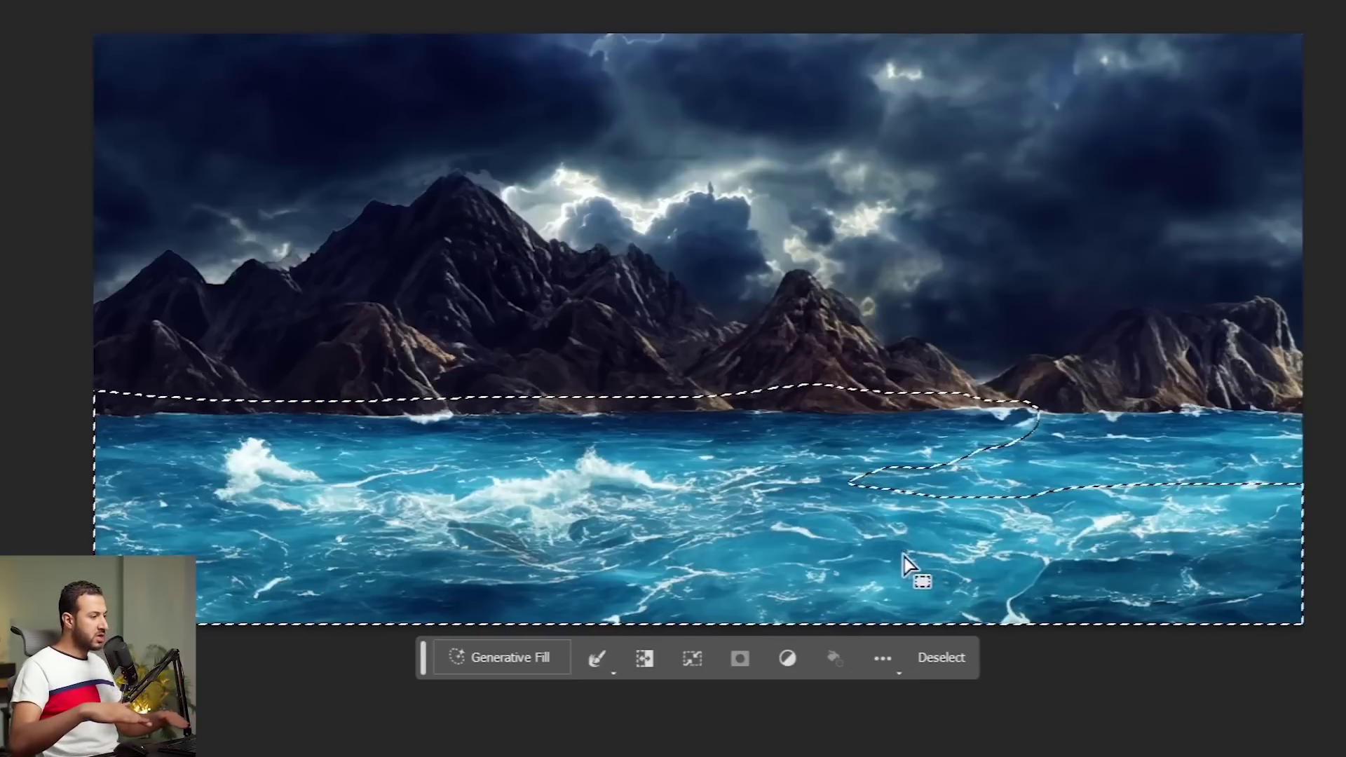
click(523, 661)
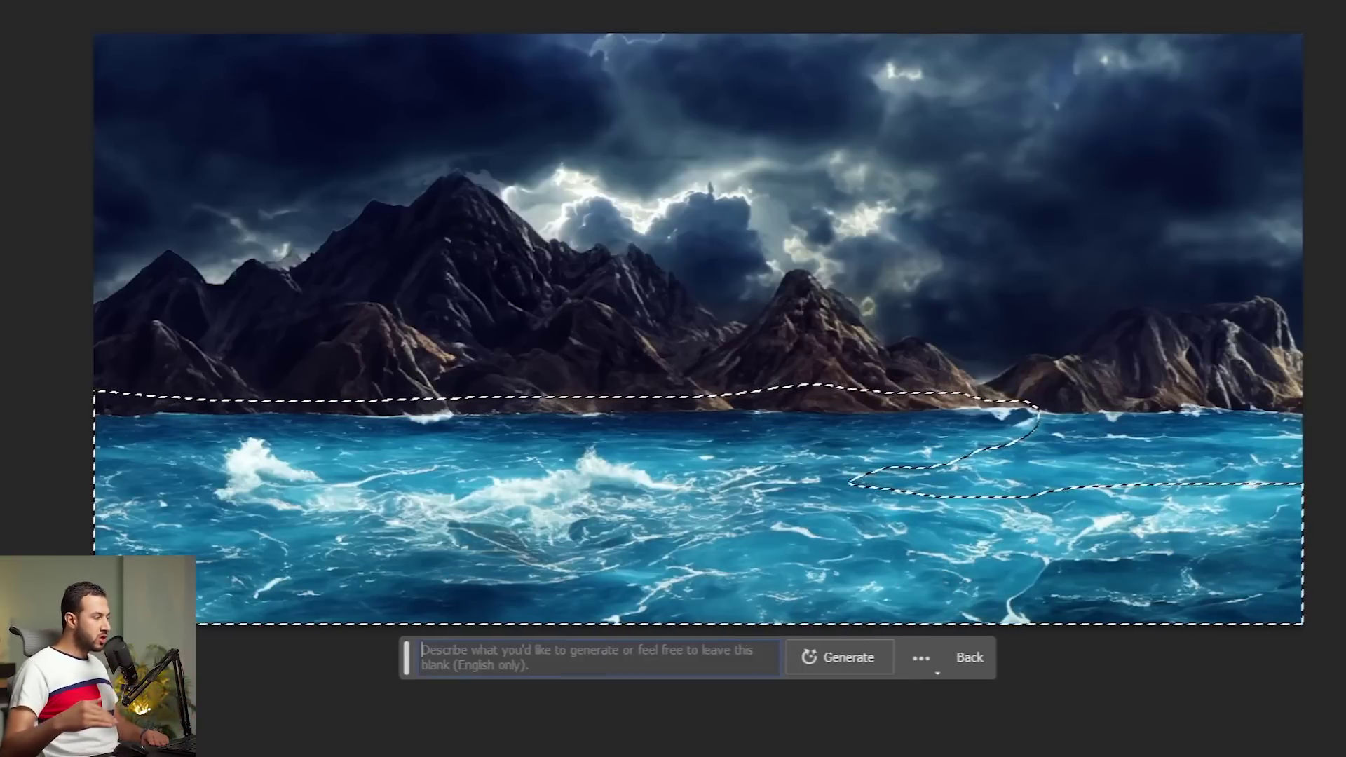
text(clif)
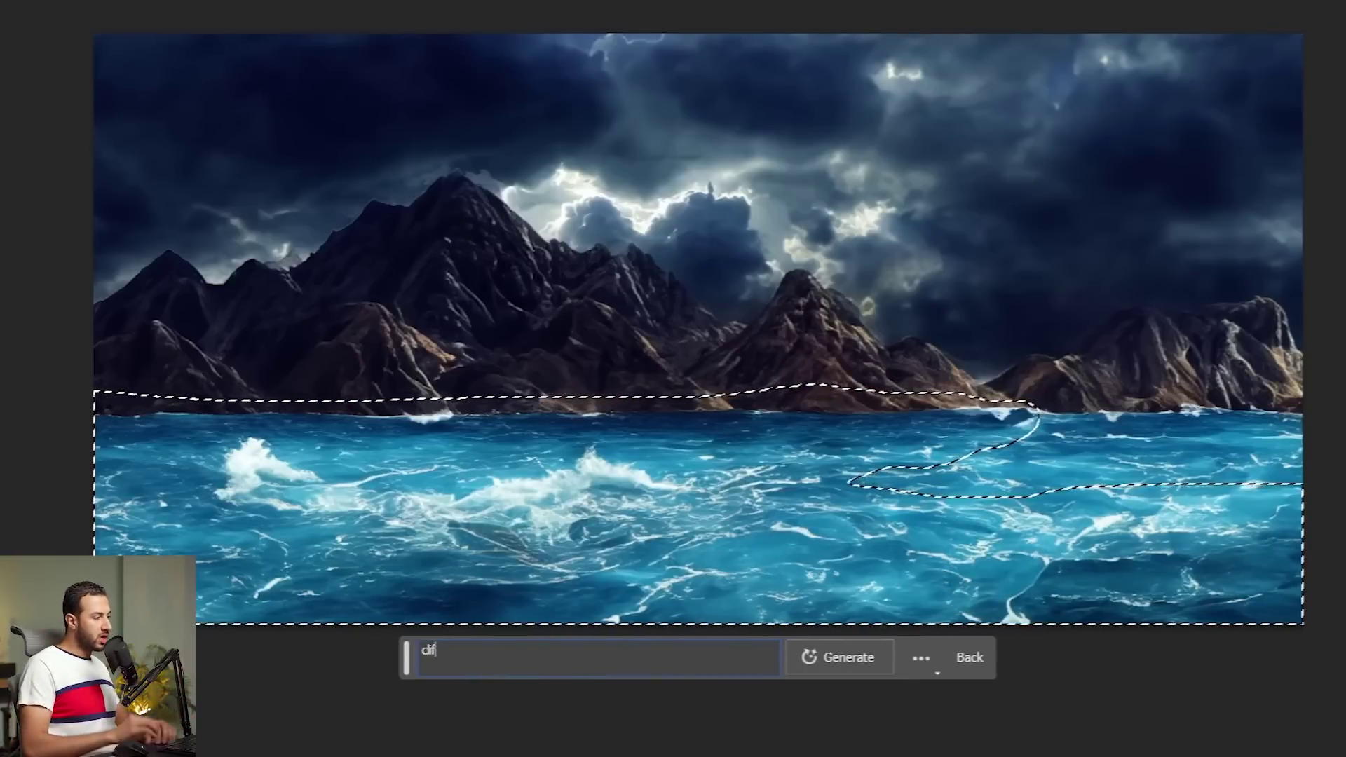
text(f with )
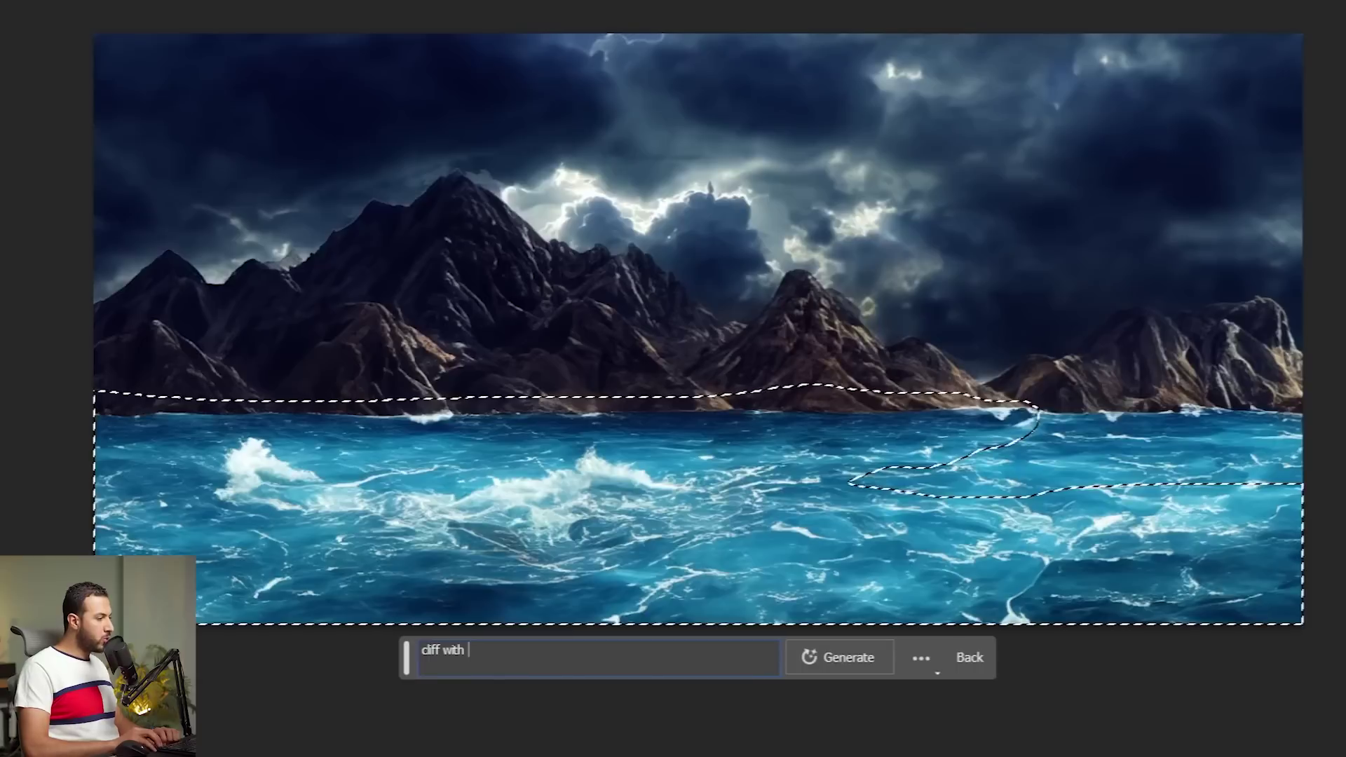
text(fence)
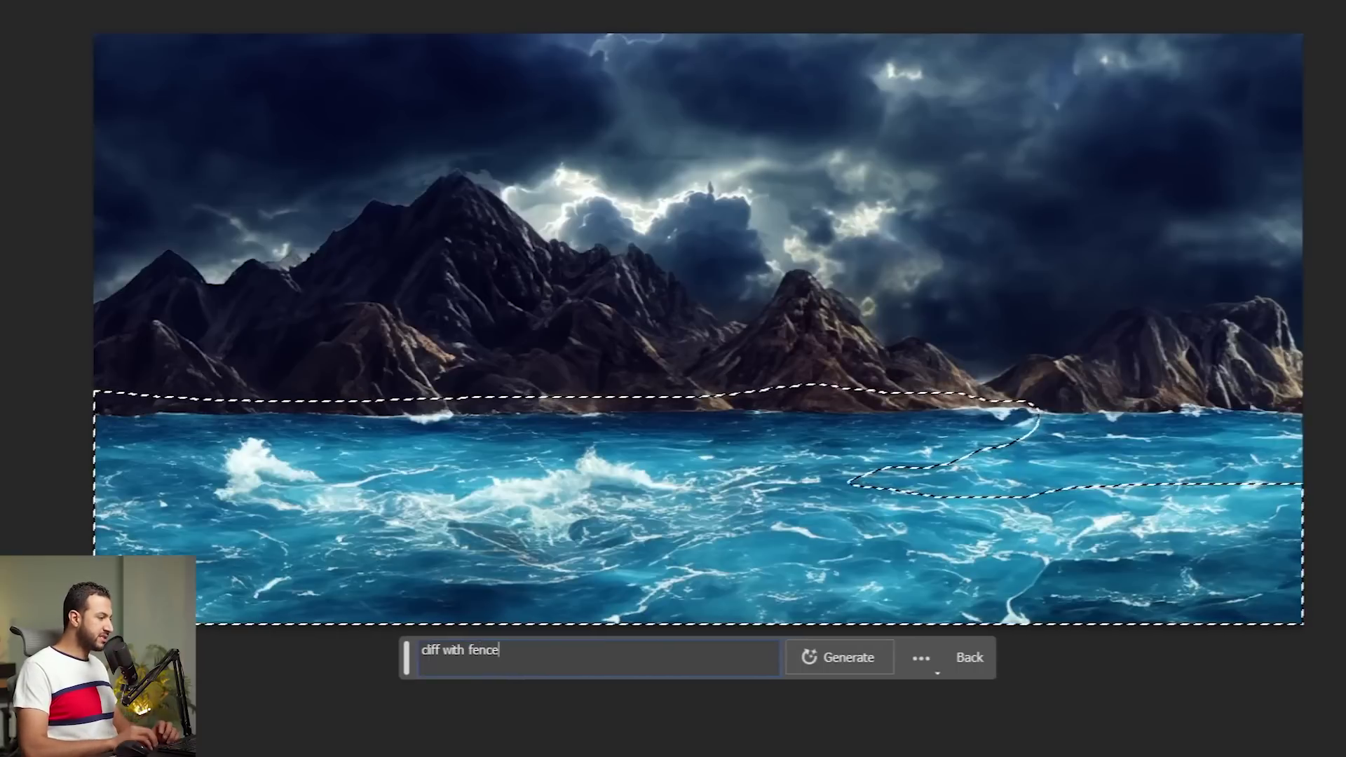
text( and lead roa)
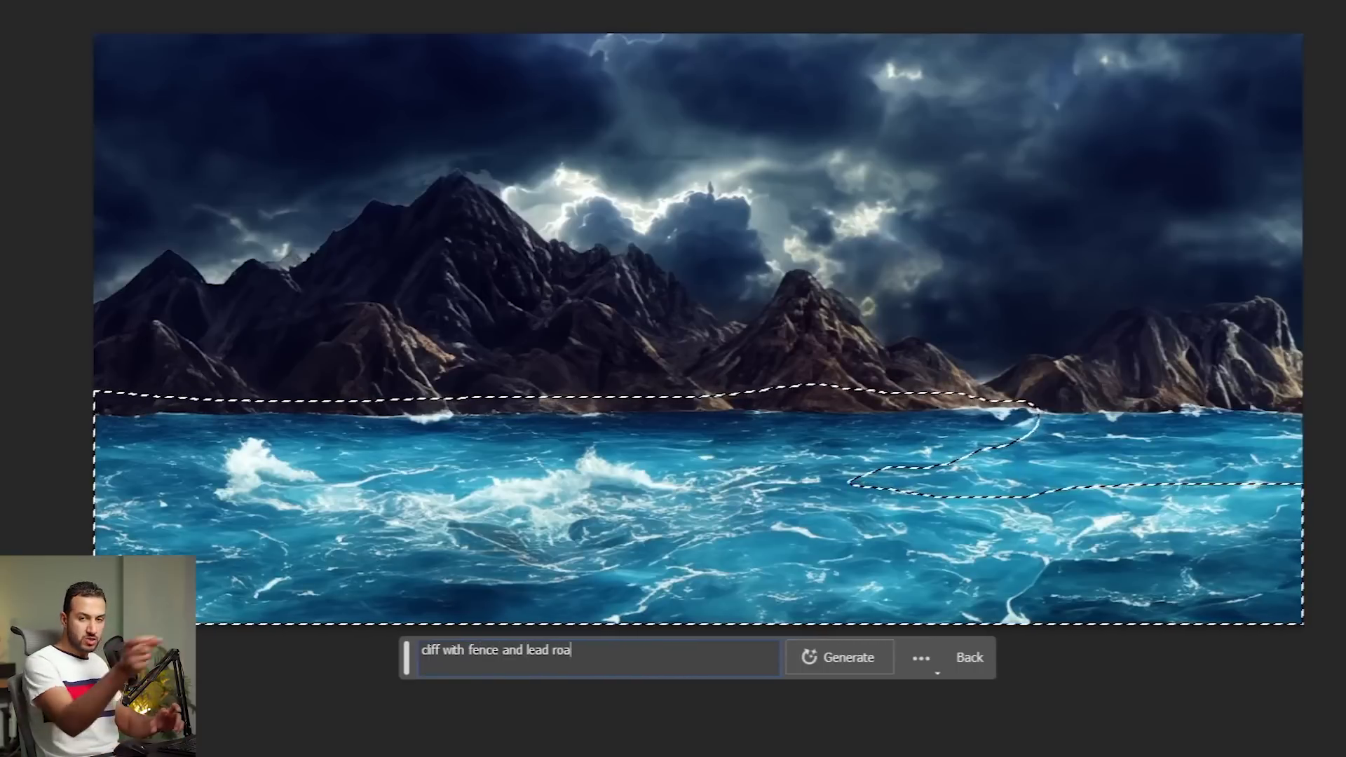
text(d)
key(Return)
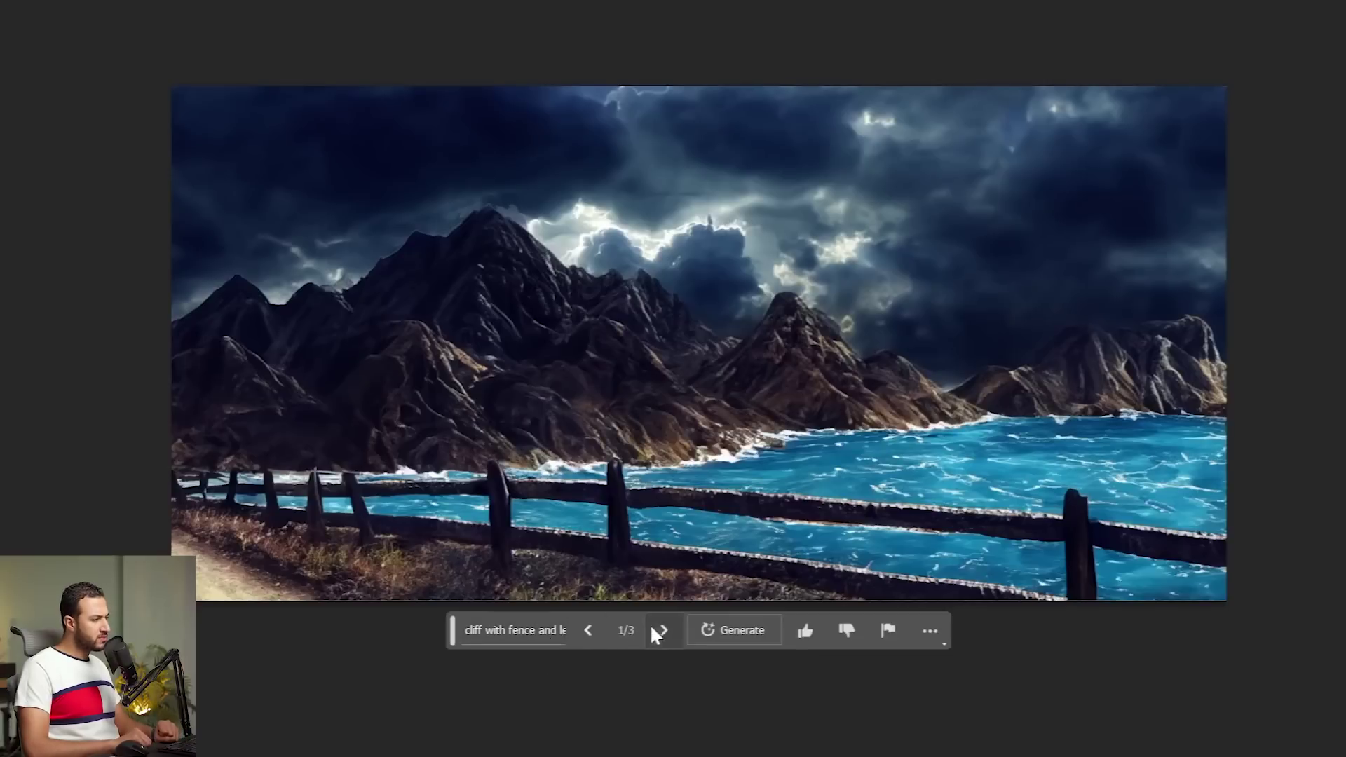
- Browse to variation 4/6 showing a wooden fence along the shore with a grassy bank
click(664, 634)
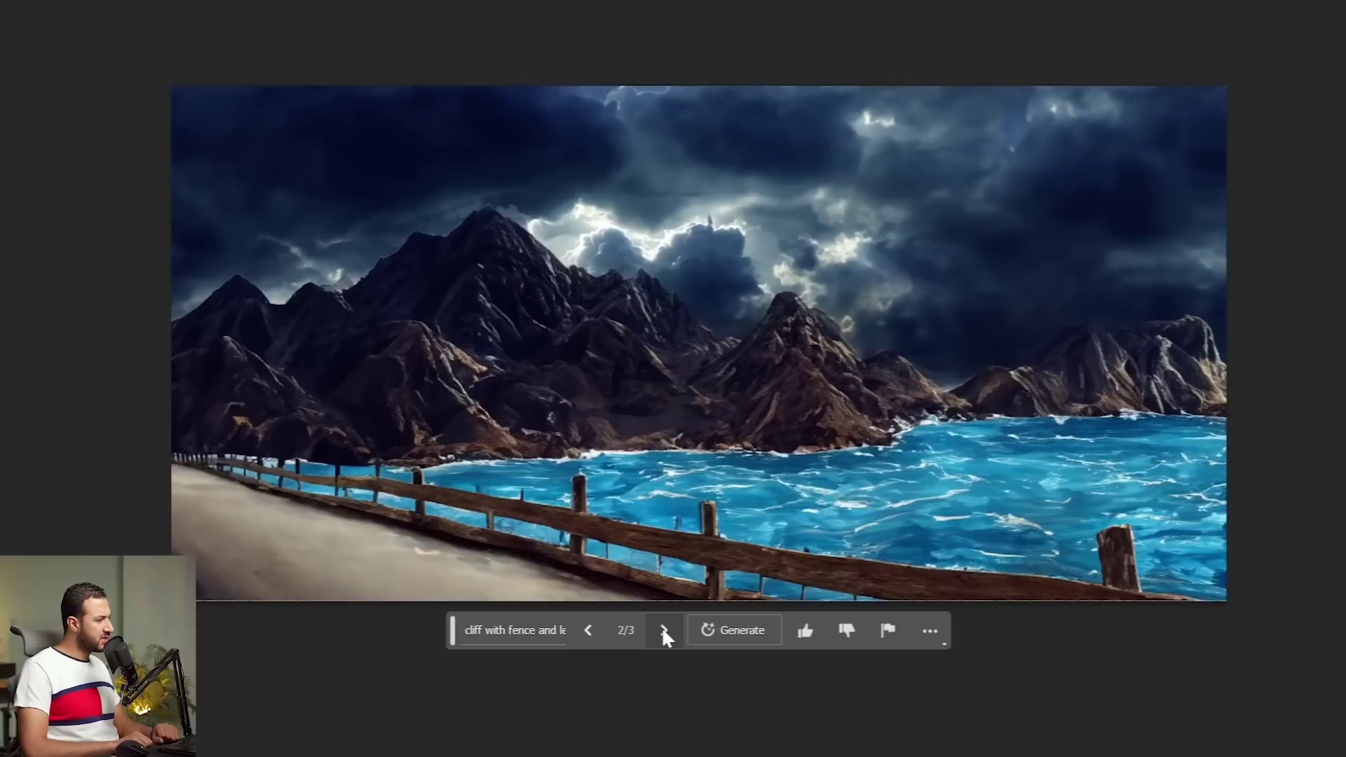
click(664, 633)
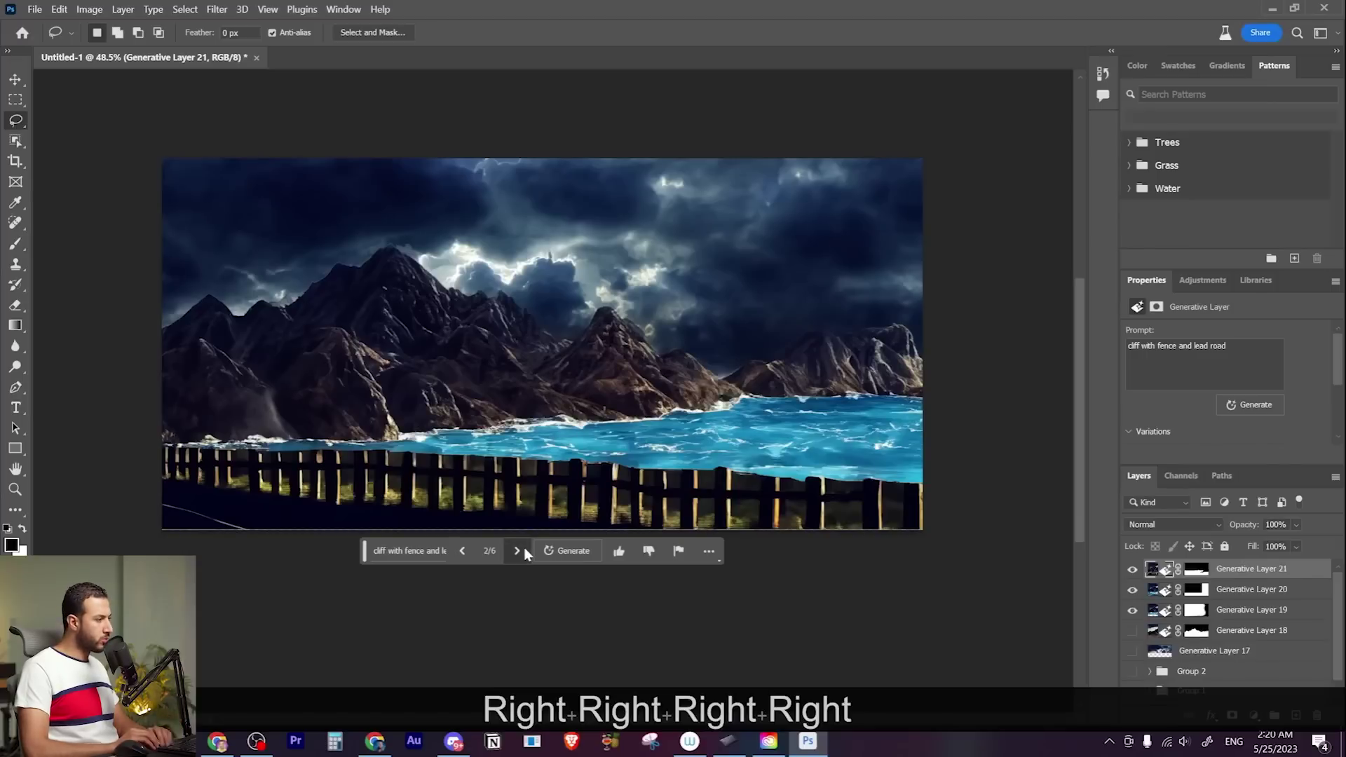
click(523, 549)
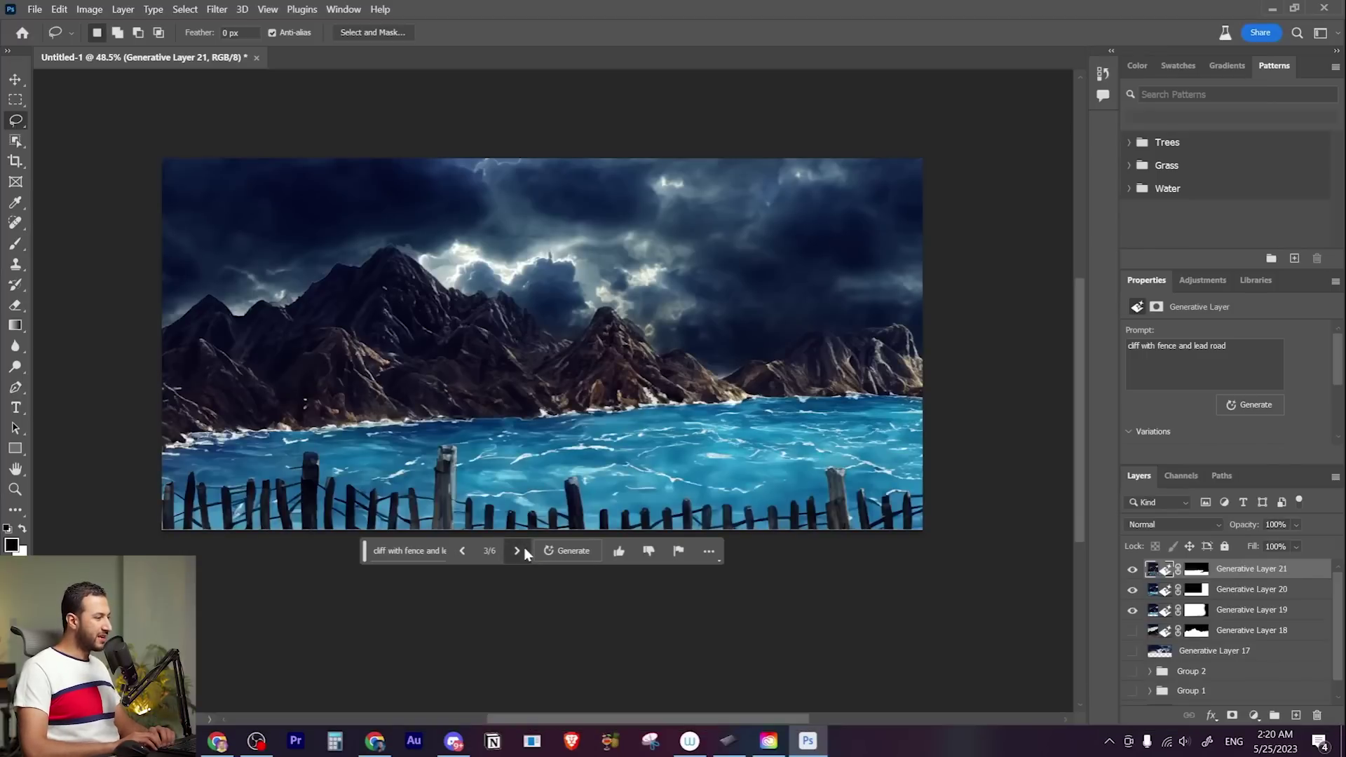
click(519, 550)
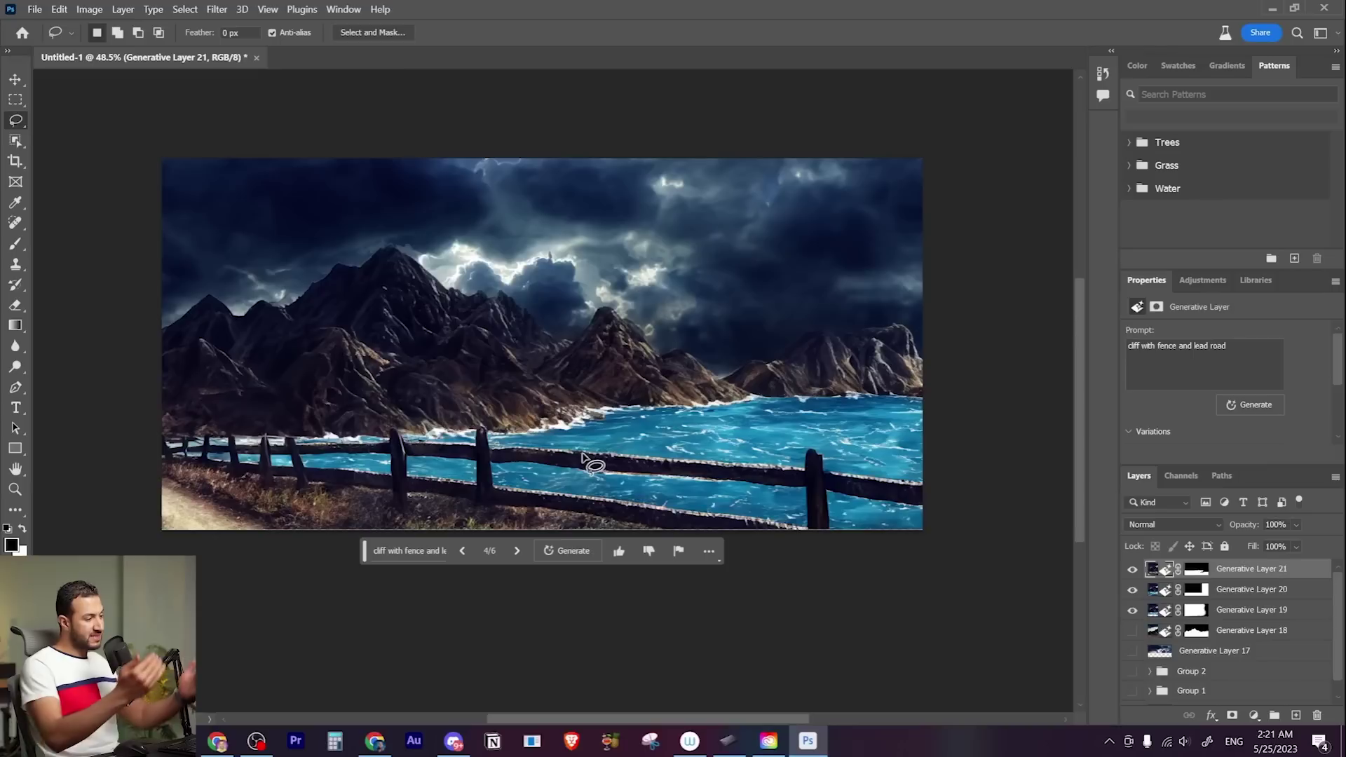
- Extend the canvas downward and to the left with the Crop tool
key(c)
drag(553, 528, 551, 565)
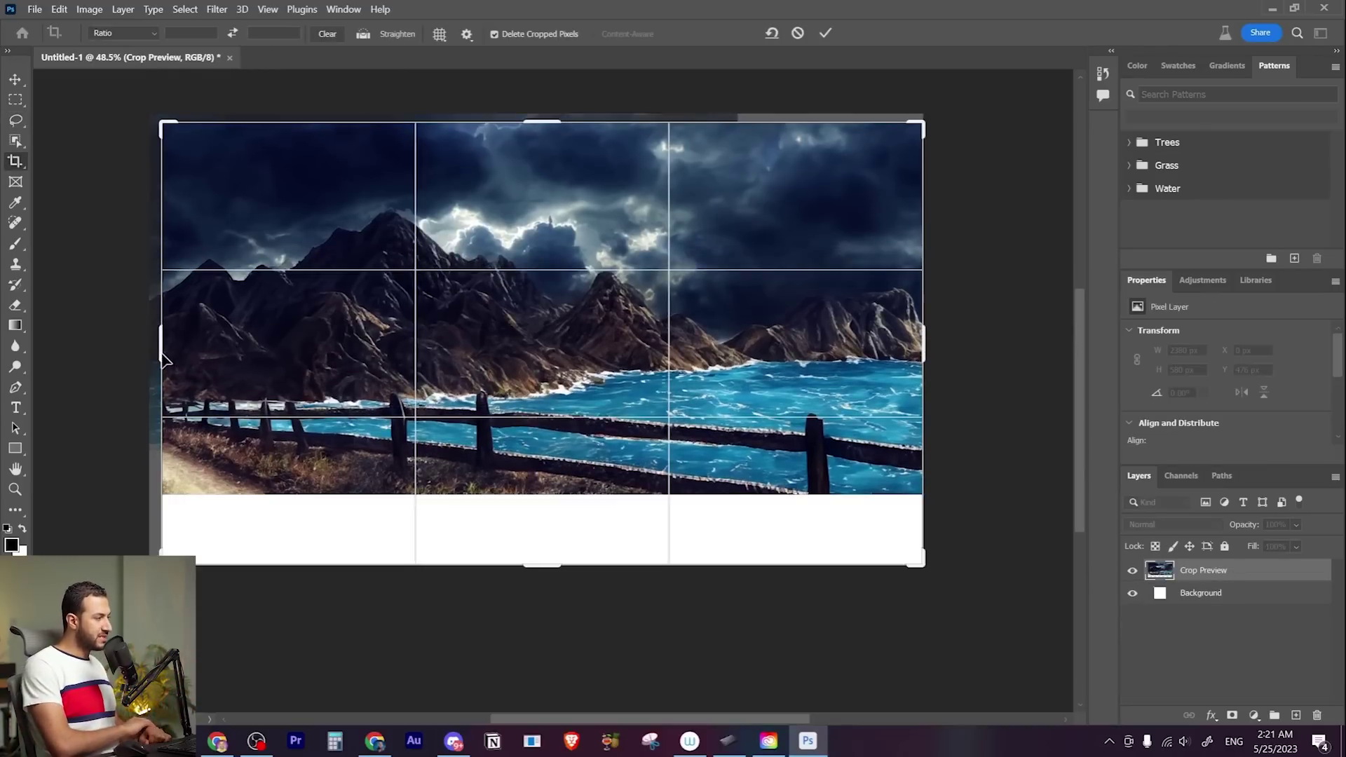
drag(163, 358, 104, 355)
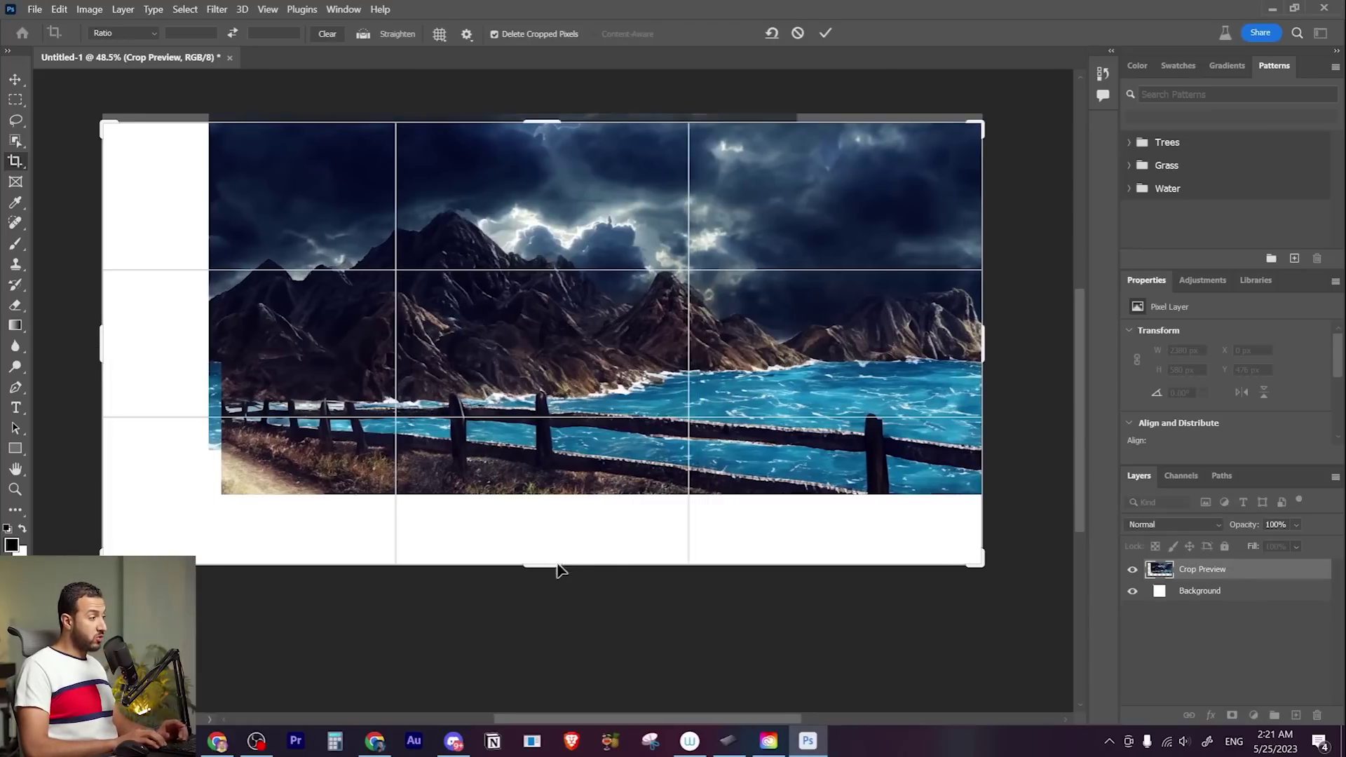
drag(559, 569, 547, 580)
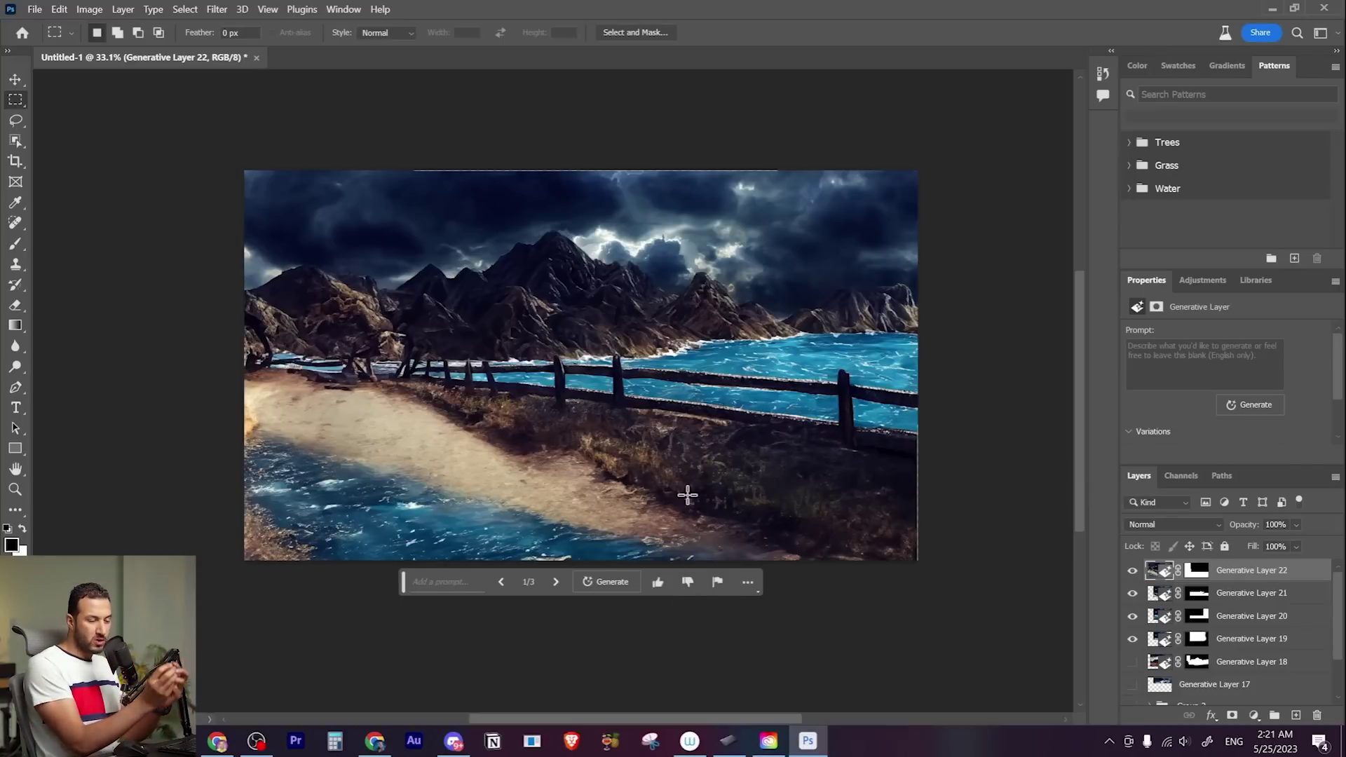
- Marquee-select the lower foreground strip, adding the left side of the foreground
scroll(705, 470, up, 3)
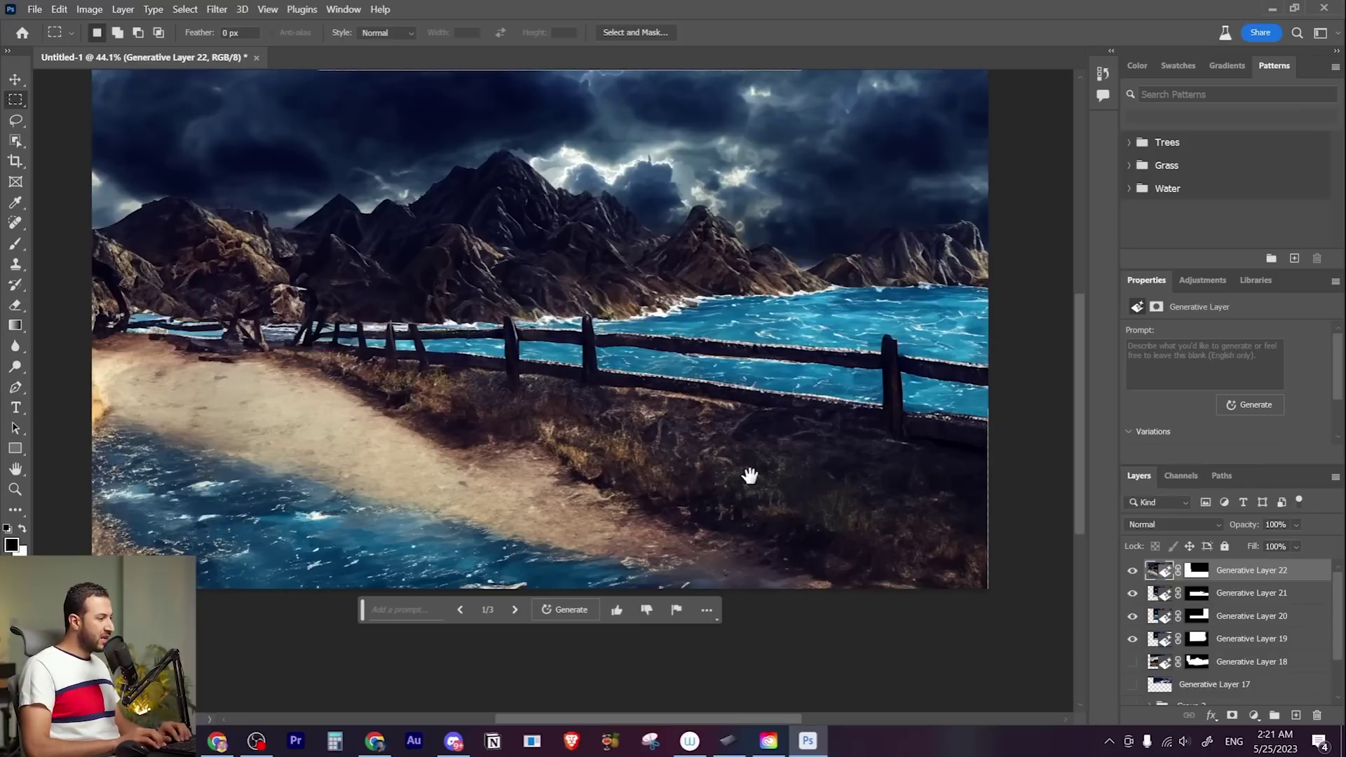
drag(750, 476, 753, 471)
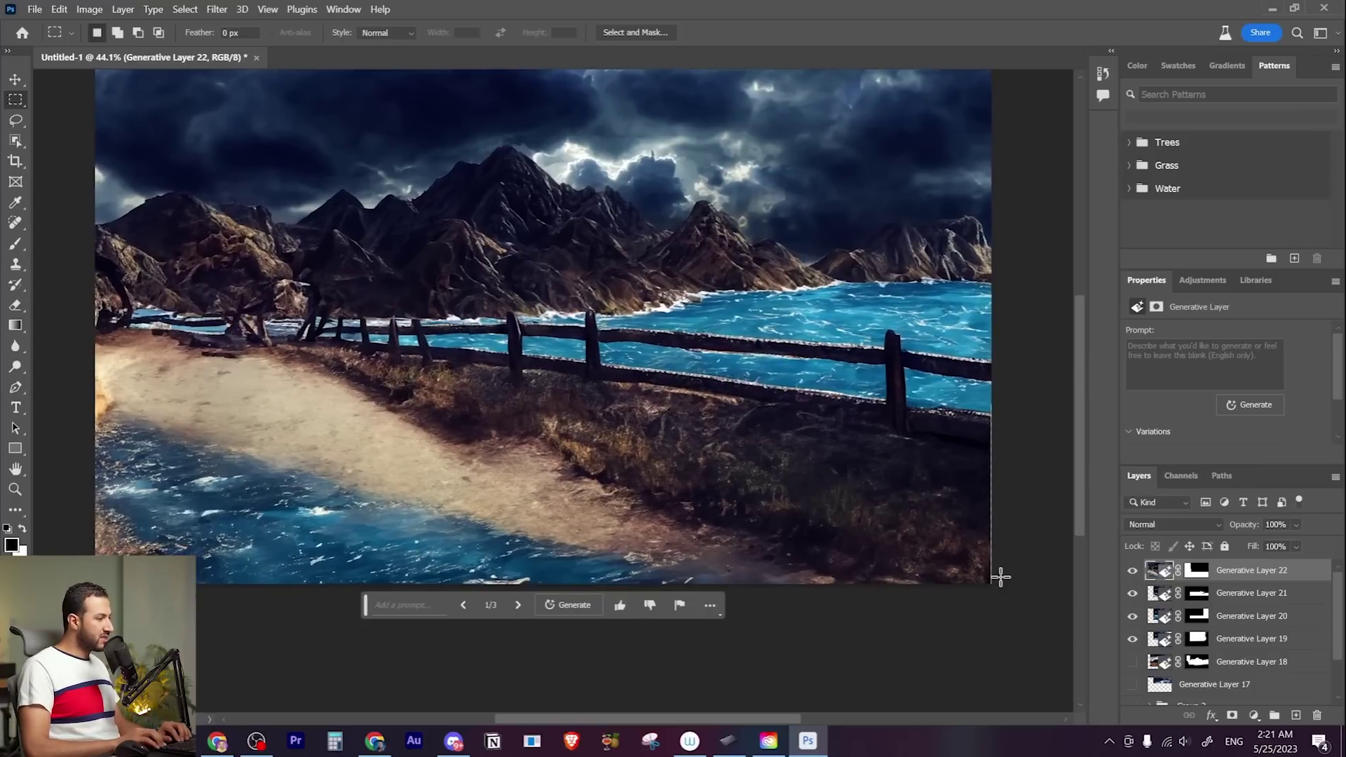
drag(1001, 576, 83, 419)
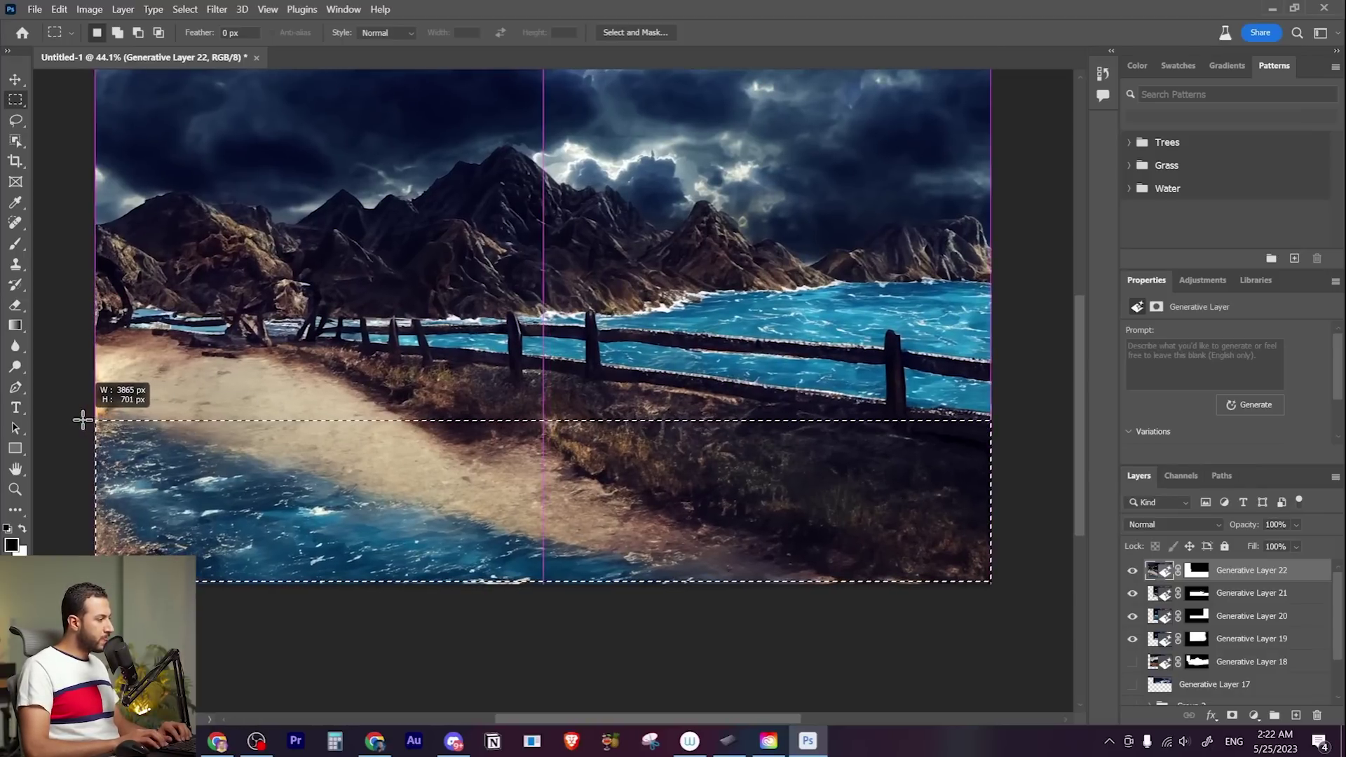
drag(475, 637, 387, 359)
drag(821, 451, 323, 440)
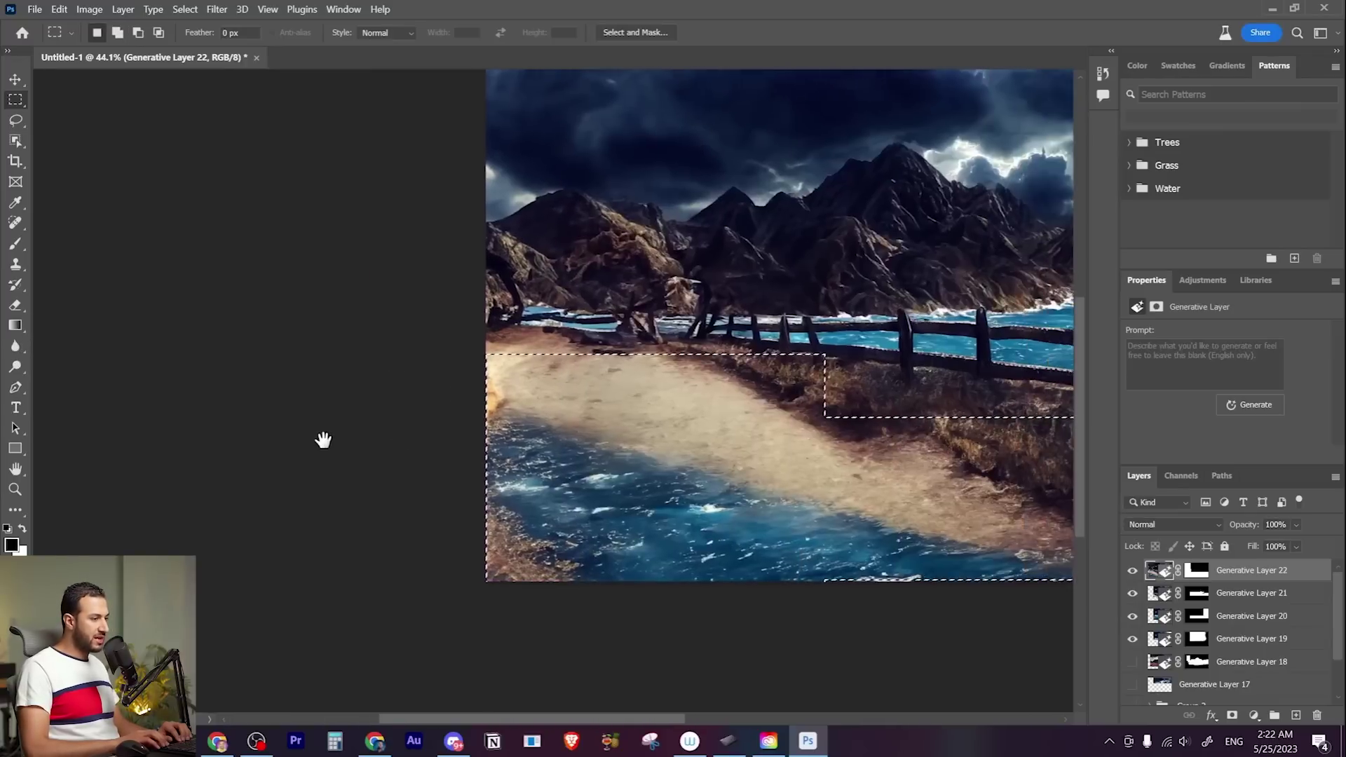
- Generate fills for the selection, regenerate, and keep variation 3/6 with a dirt road
click(17, 122)
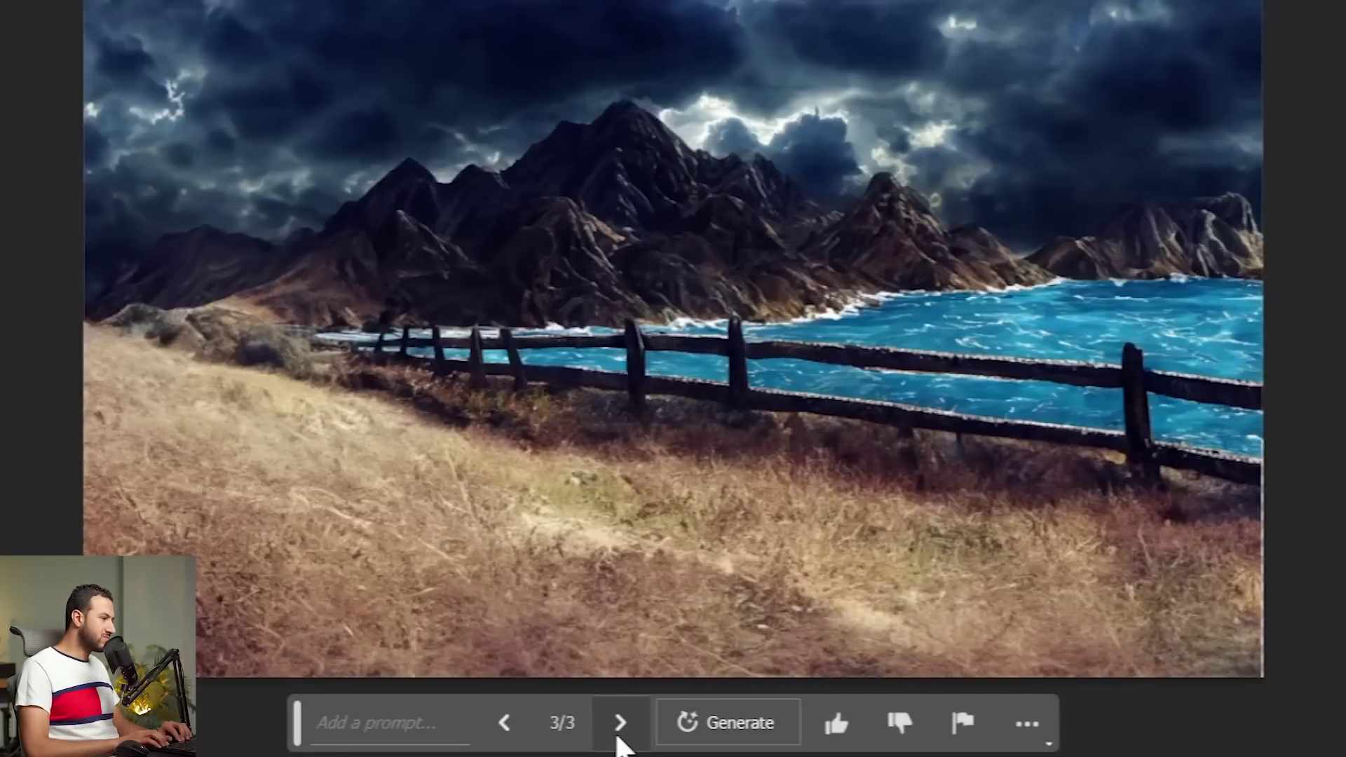
click(620, 735)
click(623, 735)
click(624, 735)
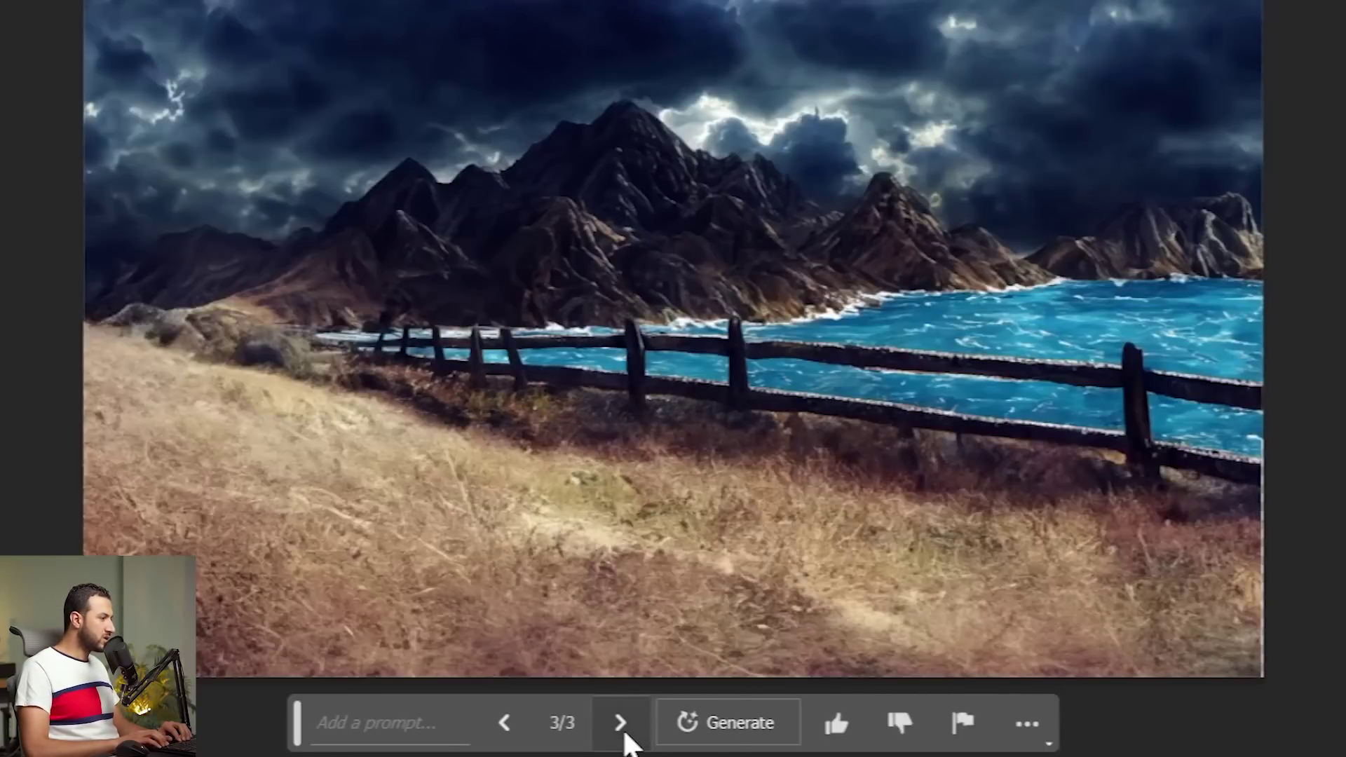
click(726, 737)
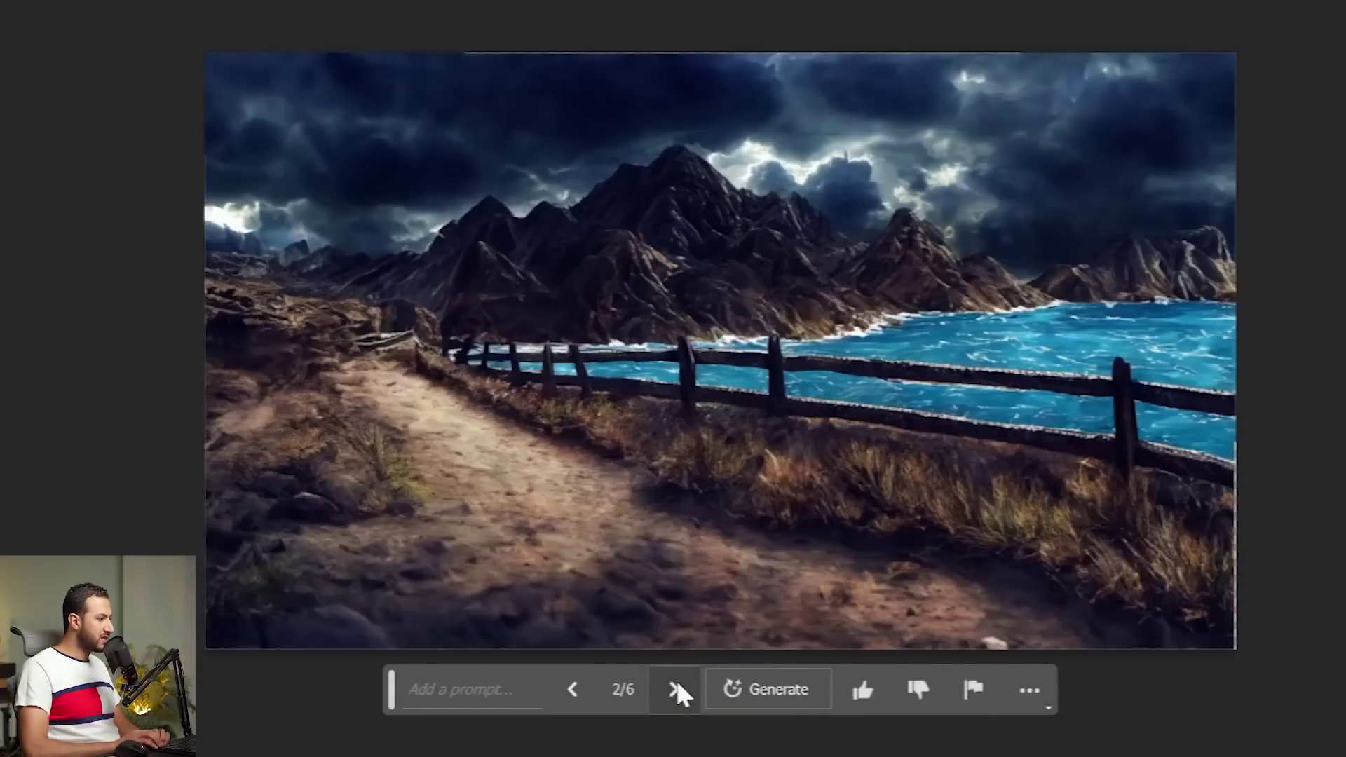
click(676, 690)
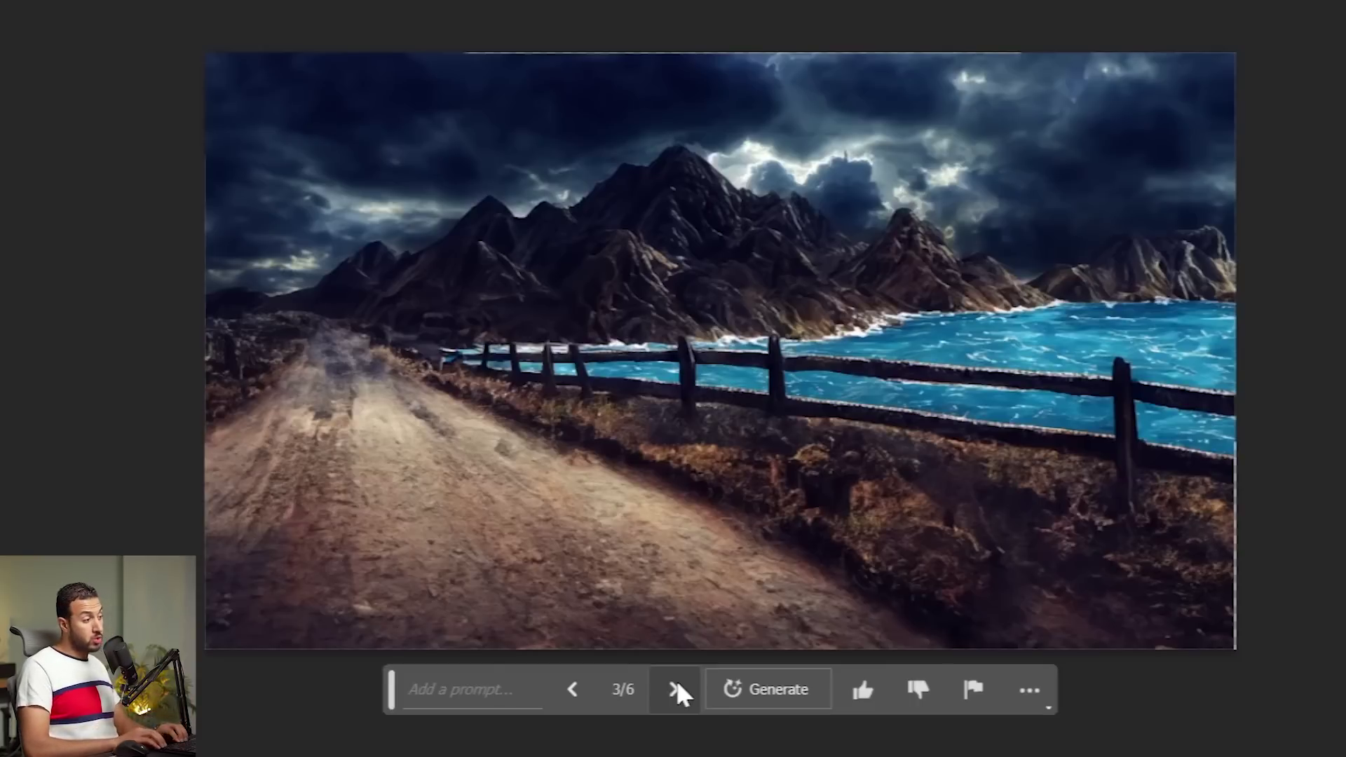
mouse_move(400, 386)
mouse_down()
mouse_move(706, 324)
mouse_move(851, 355)
mouse_move(948, 523)
mouse_move(787, 601)
mouse_up()
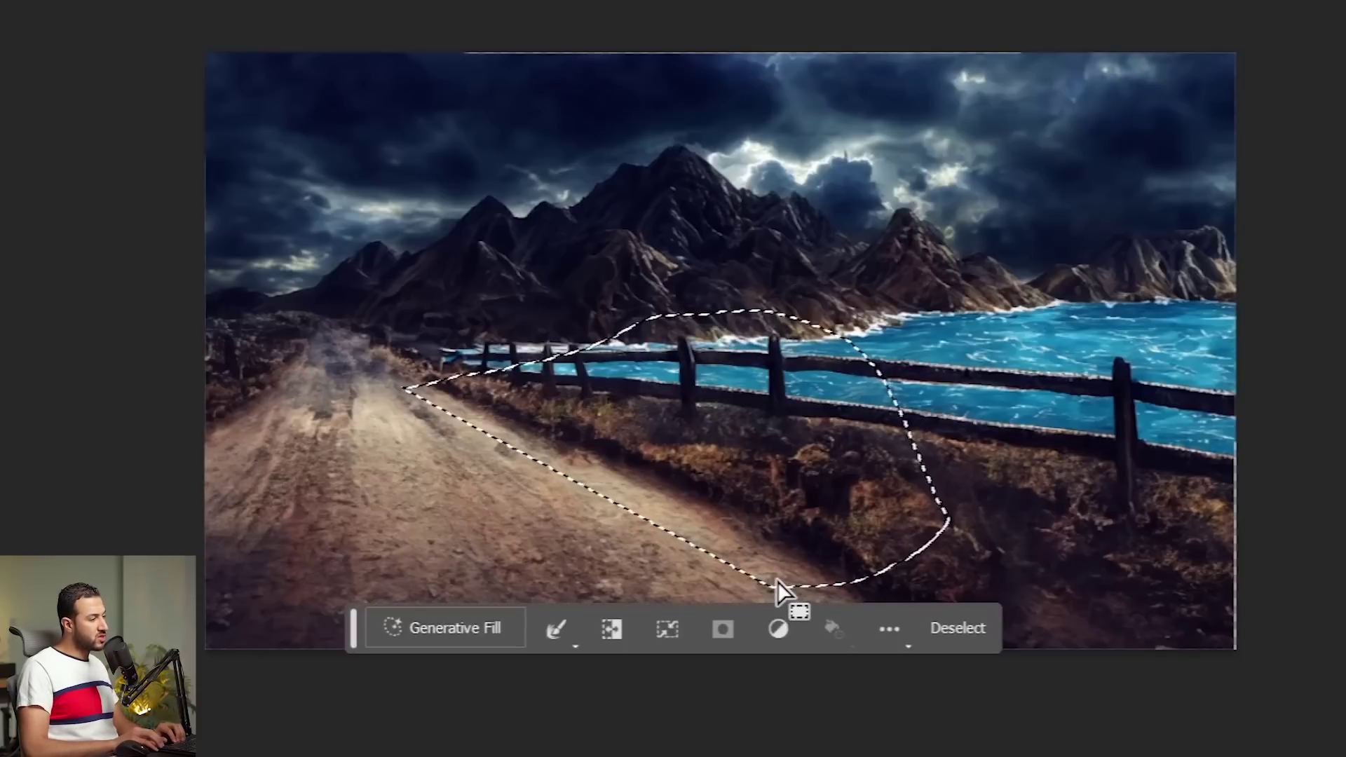
key(ctrl+d)
key(m)
mouse_move(810, 609)
mouse_down()
mouse_move(339, 277)
mouse_move(270, 259)
mouse_up()
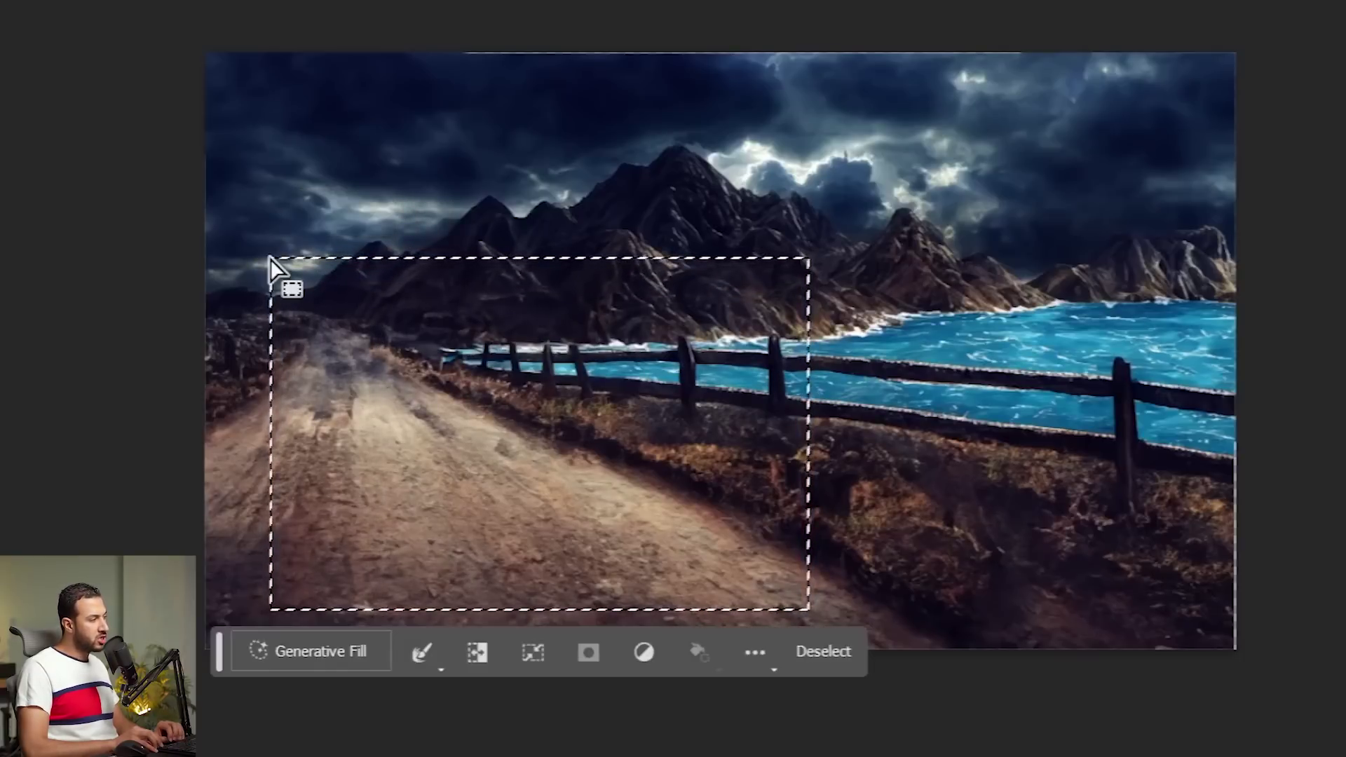
click(364, 641)
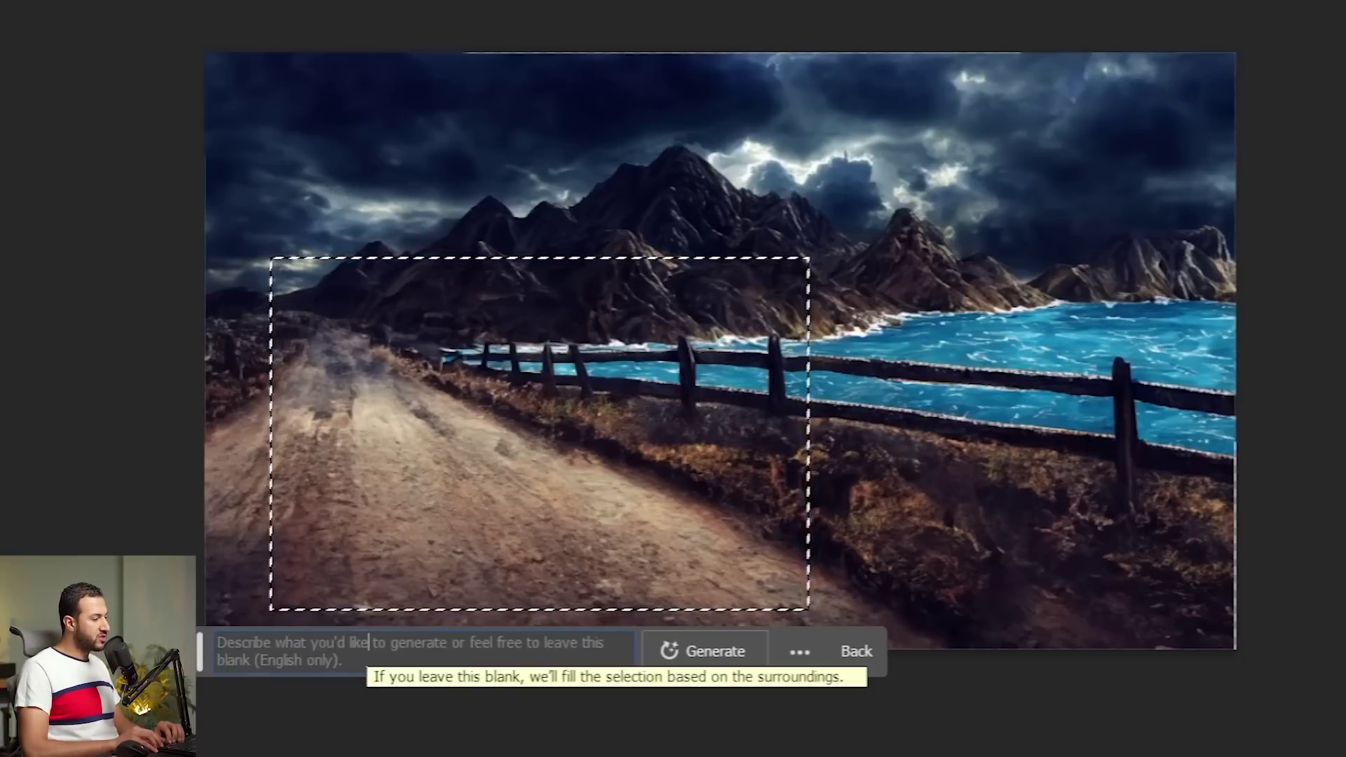
text(suv)
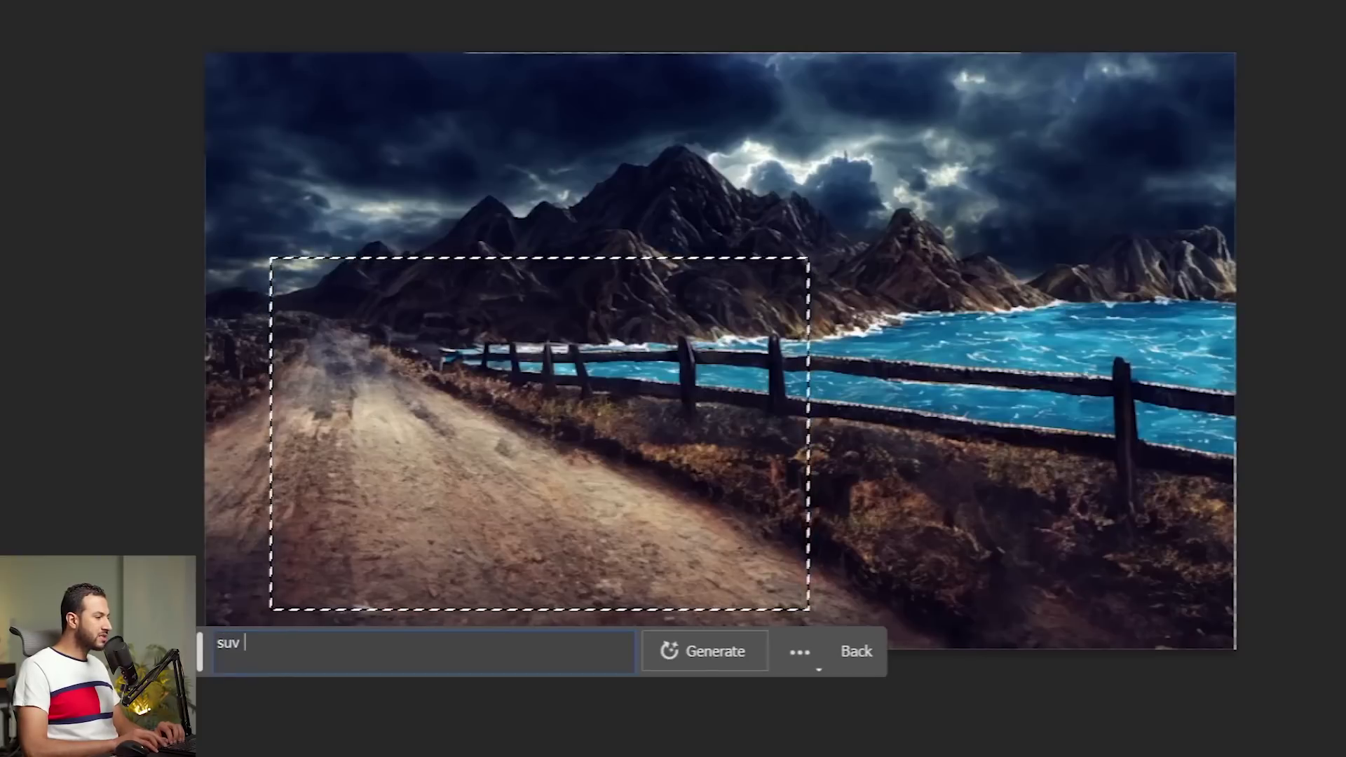
text( car)
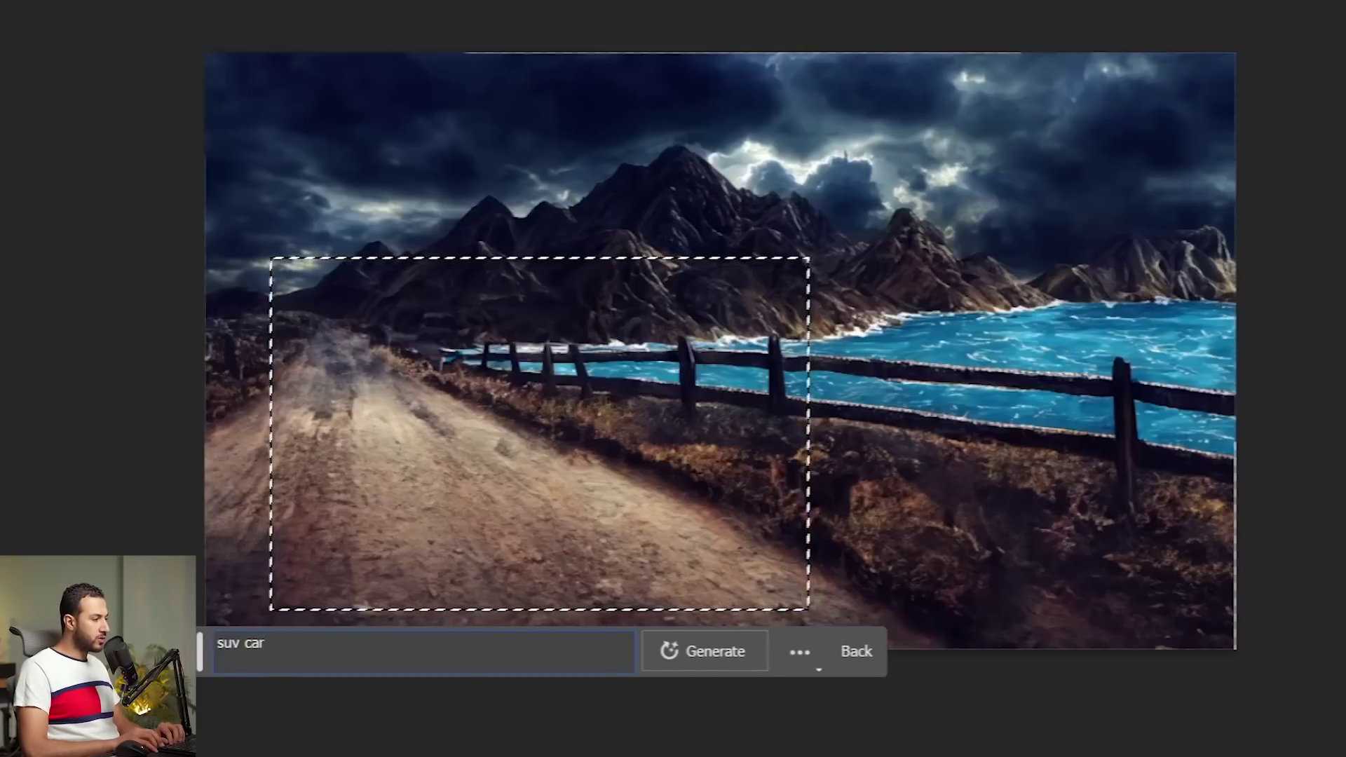
click(695, 651)
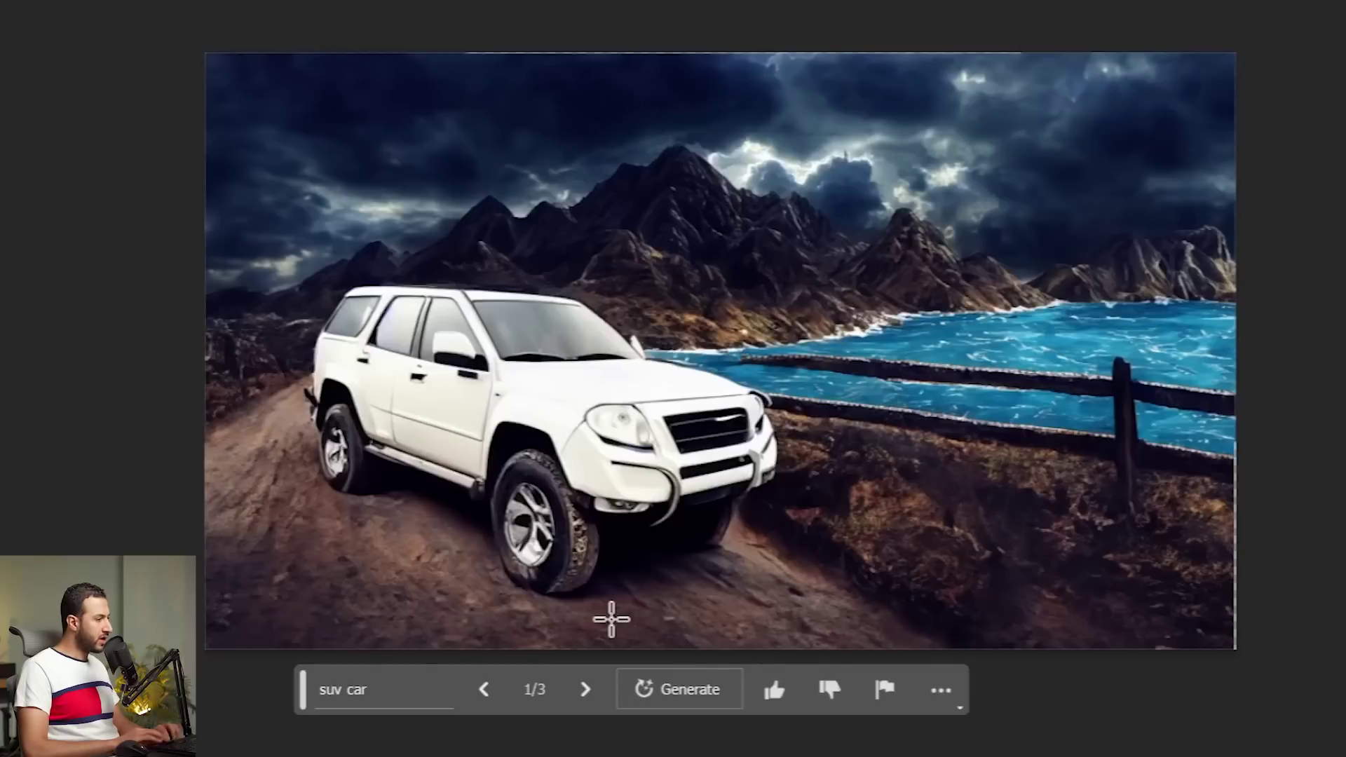
click(595, 688)
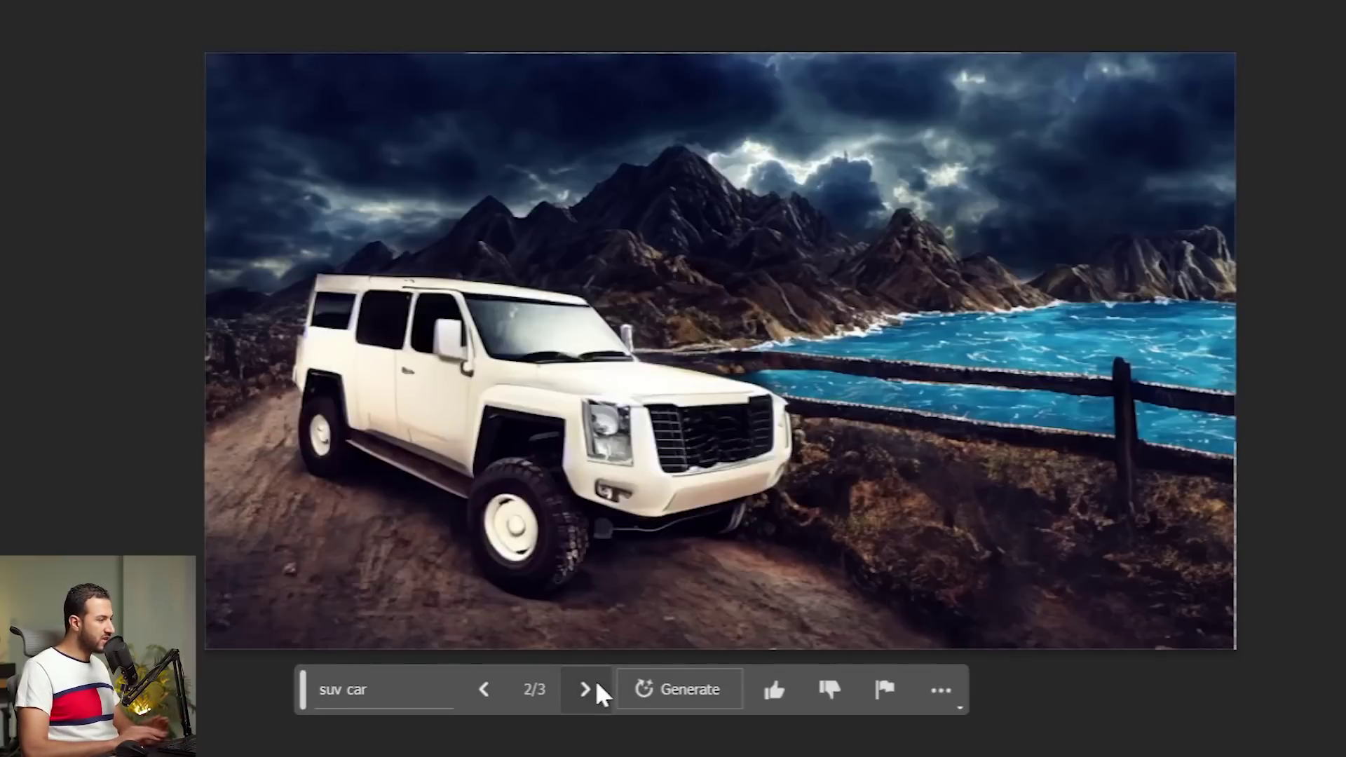
click(589, 690)
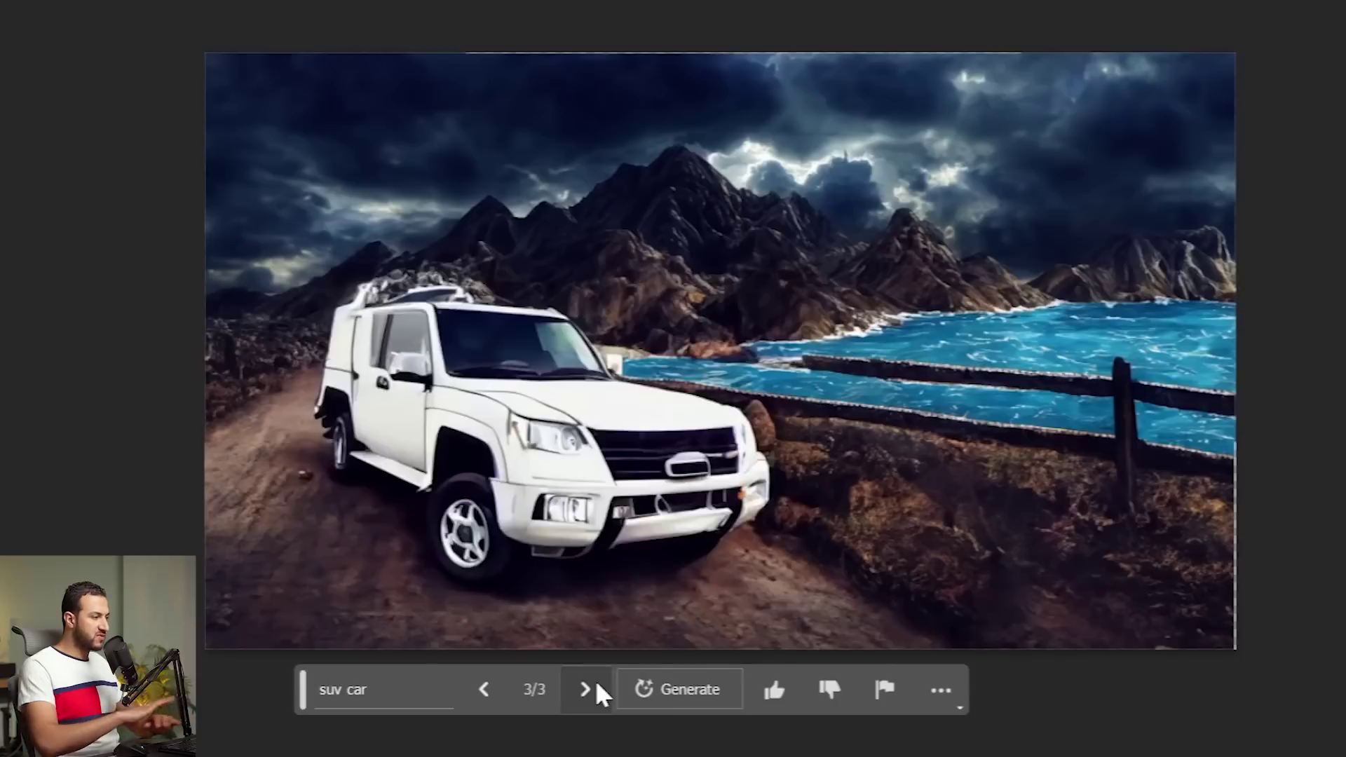
click(681, 692)
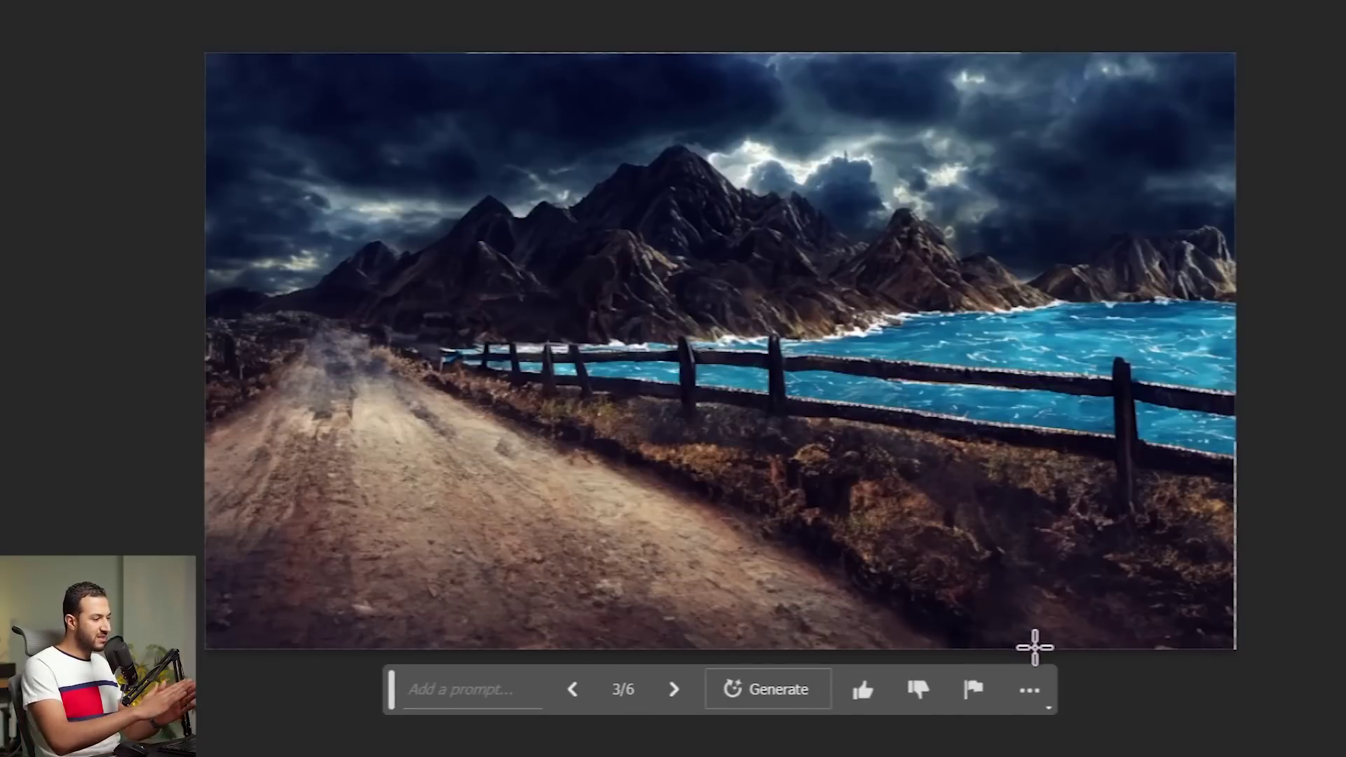
drag(1035, 644, 622, 495)
- Lasso-select the foreground road area and generate with the prompt 'road'
key(ctrl+d)
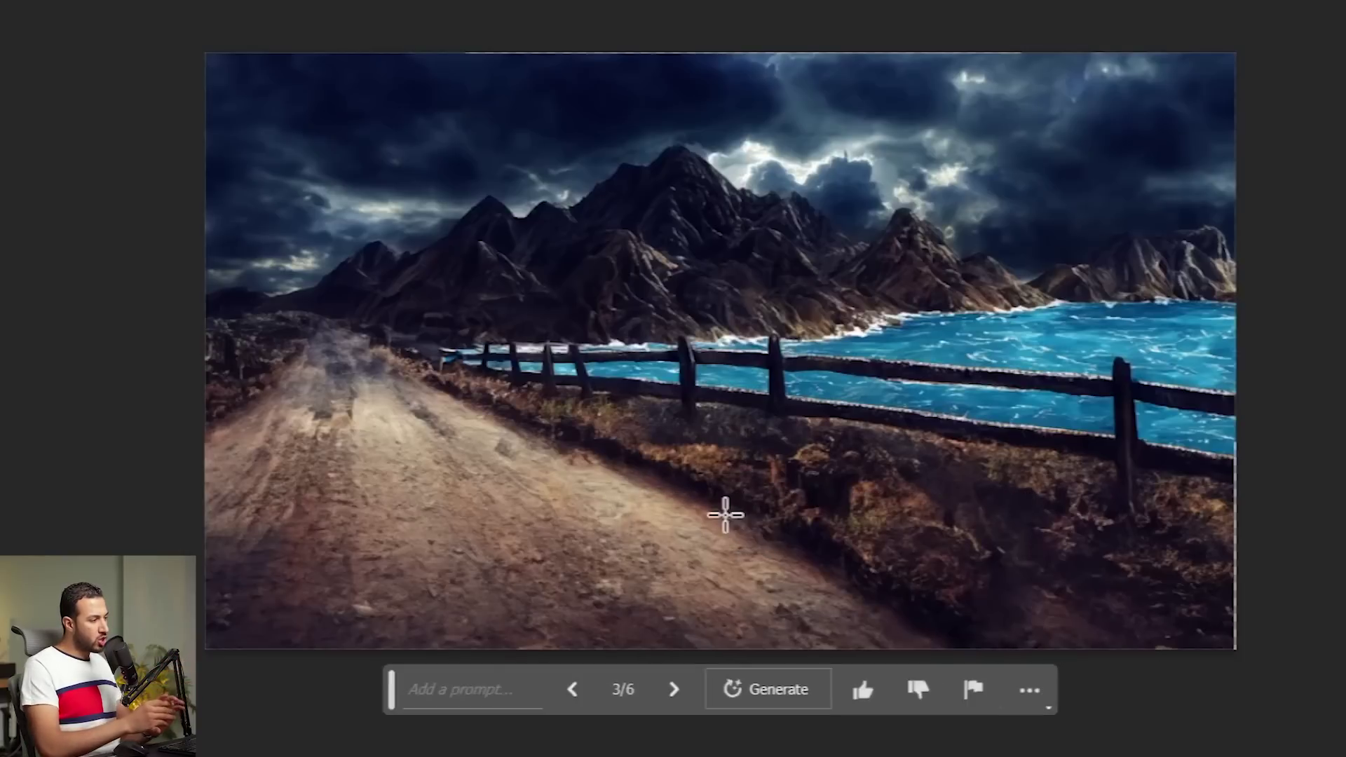
key(l)
mouse_move(1325, 559)
mouse_down()
mouse_move(967, 488)
mouse_move(377, 363)
mouse_move(384, 339)
mouse_move(993, 346)
mouse_move(1188, 325)
mouse_move(1247, 299)
mouse_move(996, 307)
mouse_move(487, 287)
mouse_move(227, 313)
mouse_move(143, 390)
mouse_move(108, 513)
mouse_move(285, 648)
mouse_move(1252, 631)
mouse_up()
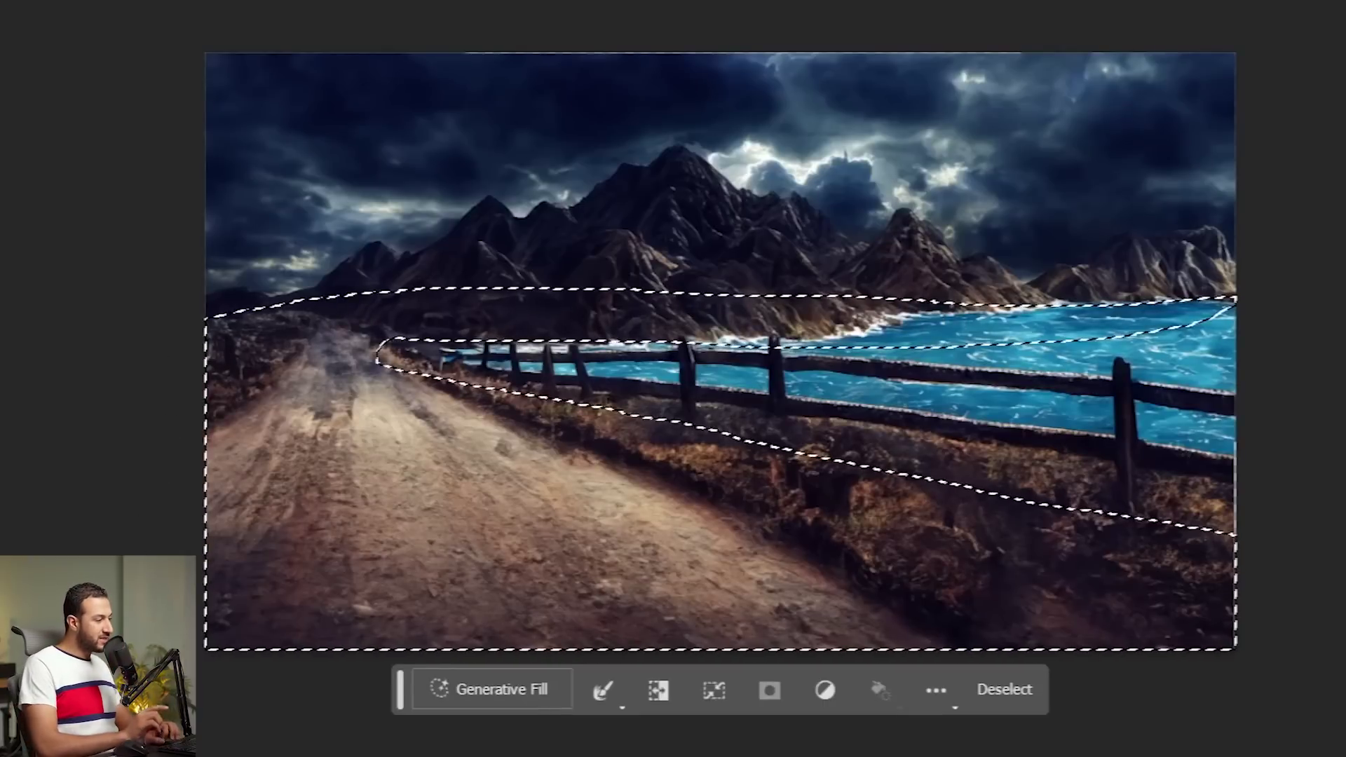
click(520, 679)
text(road)
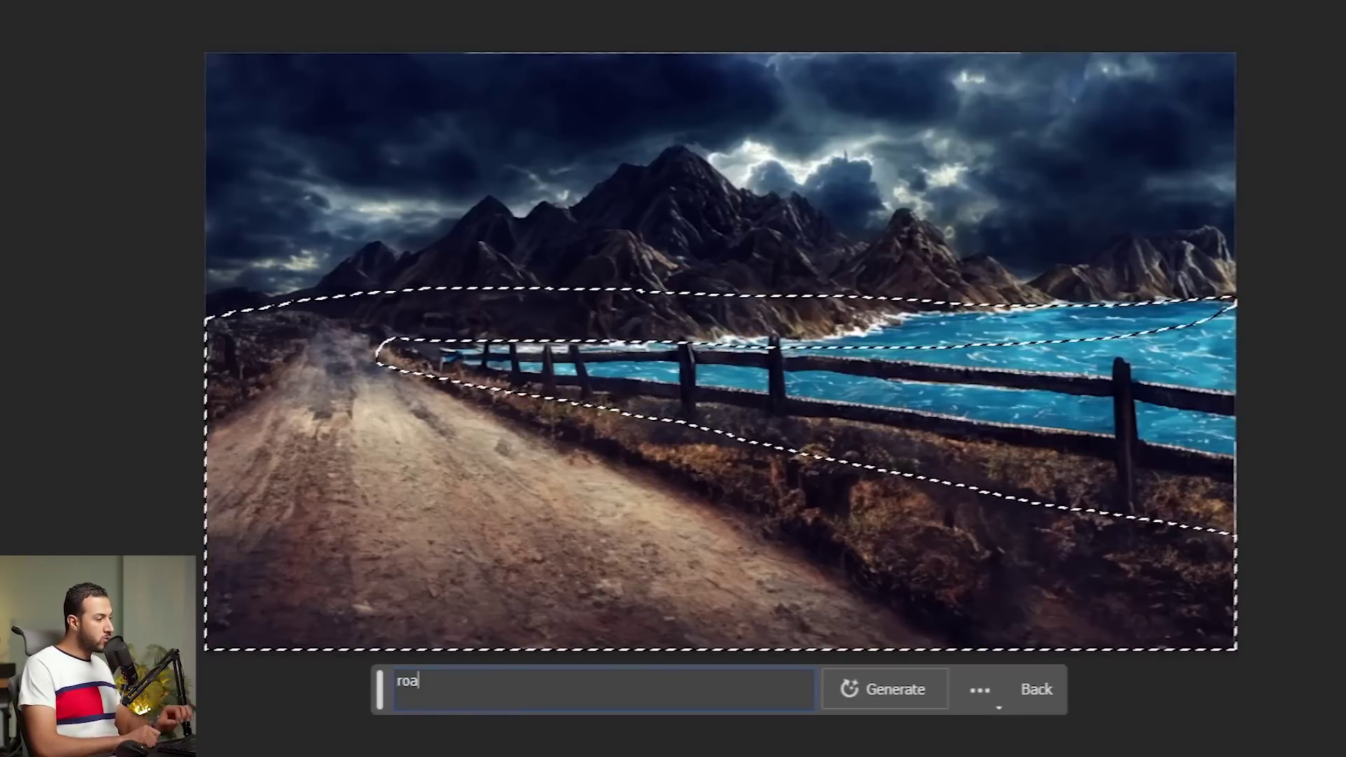
click(850, 690)
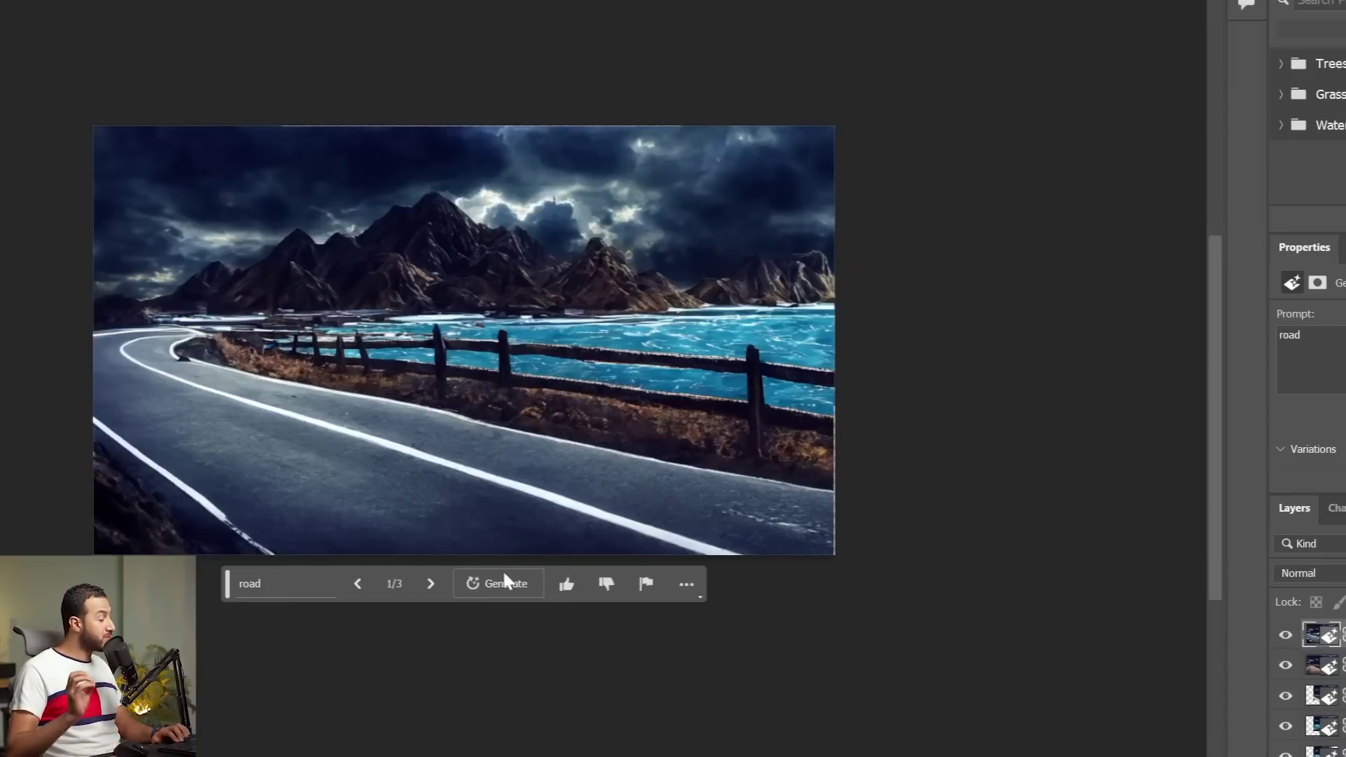
- Compare the road variations and keep the first, curving asphalt road with white edge lines
click(441, 589)
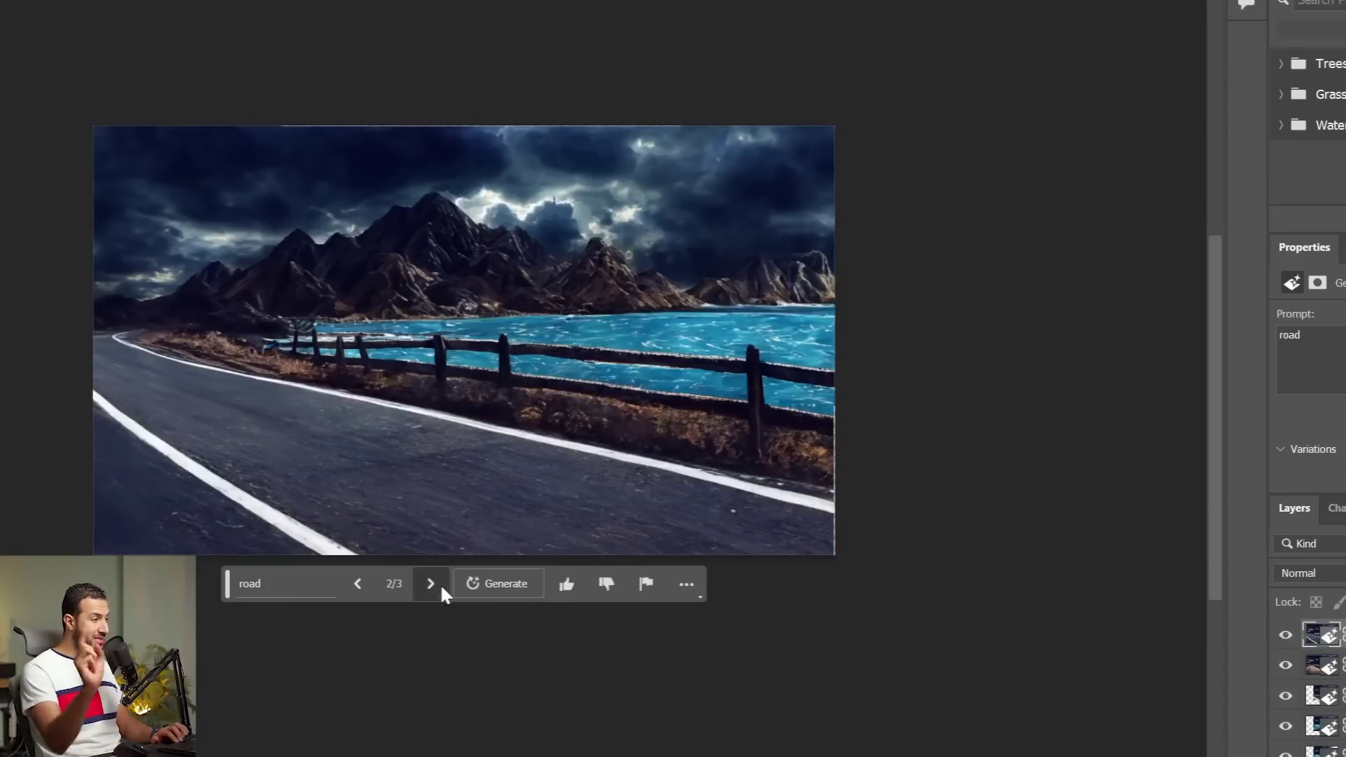
click(442, 589)
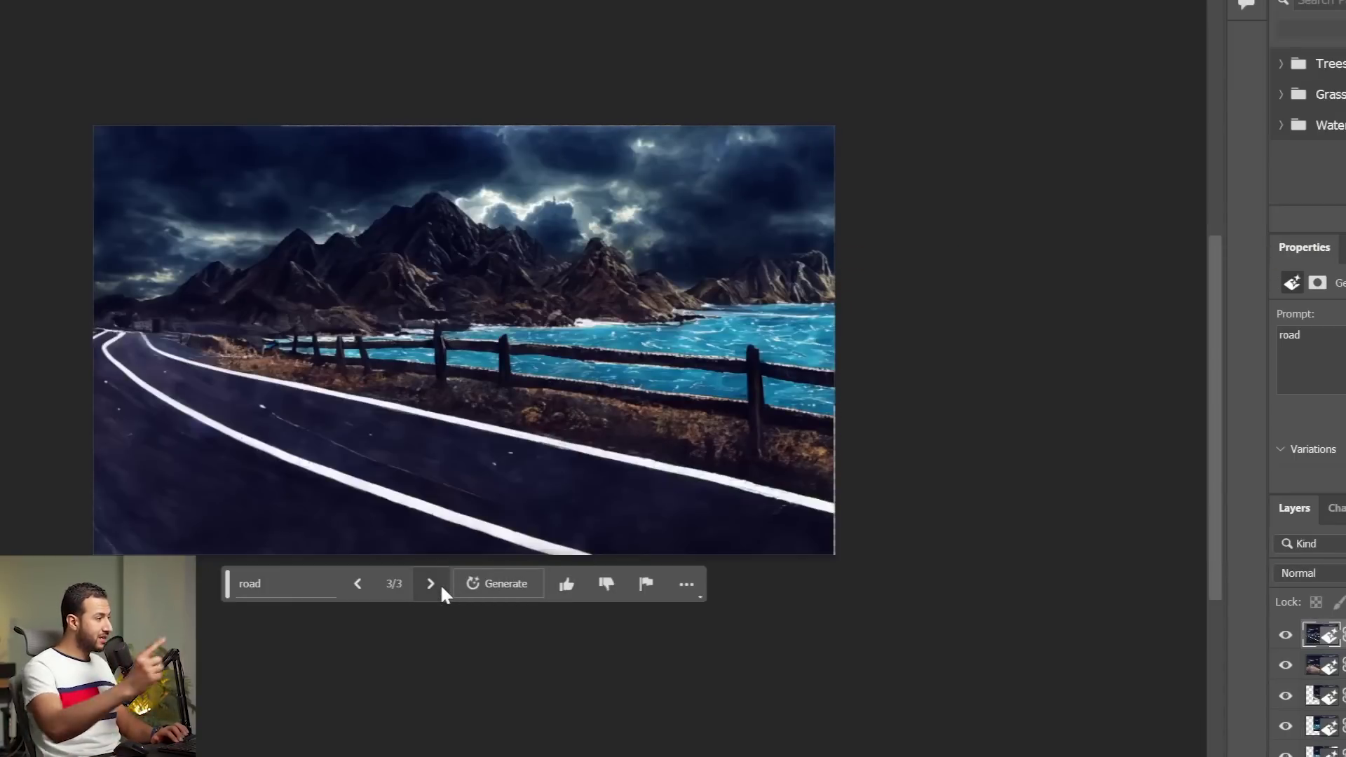
click(369, 584)
click(370, 585)
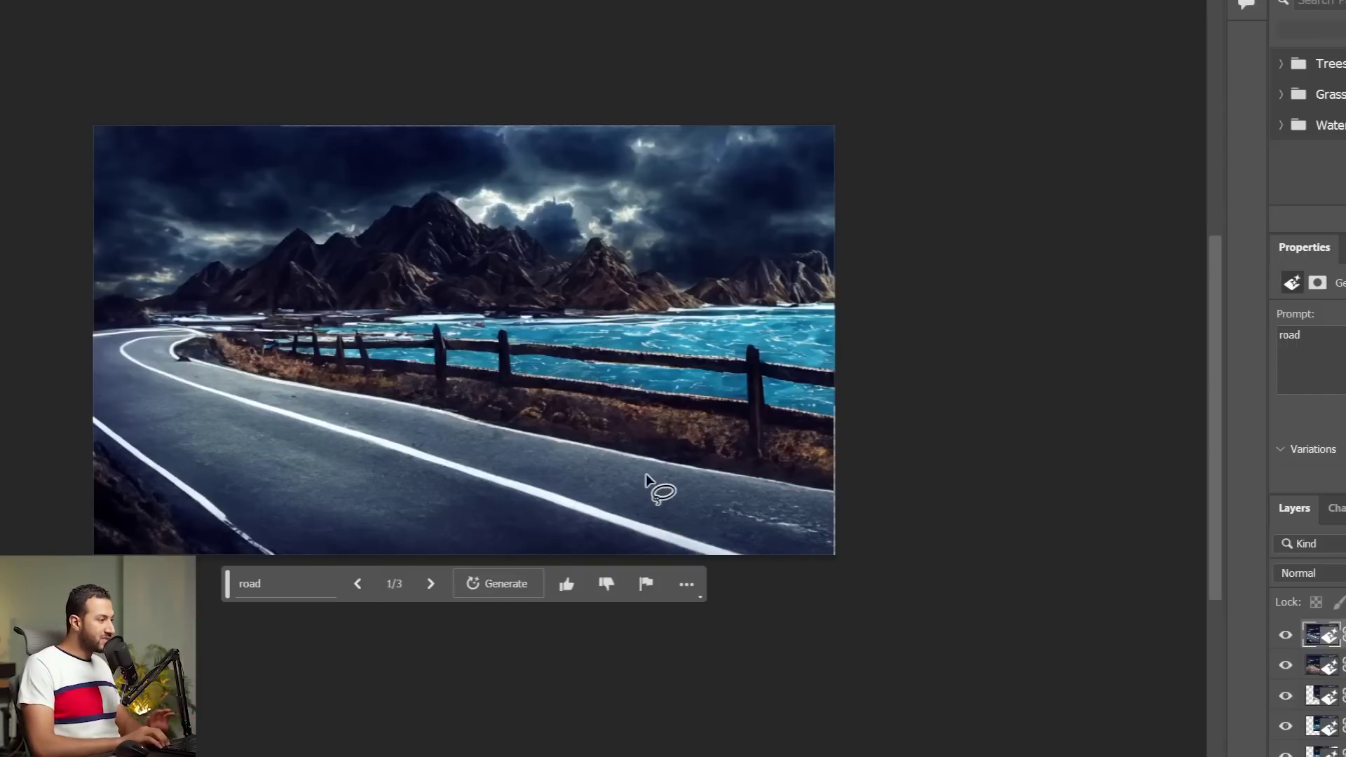
scroll(646, 473, up, 5)
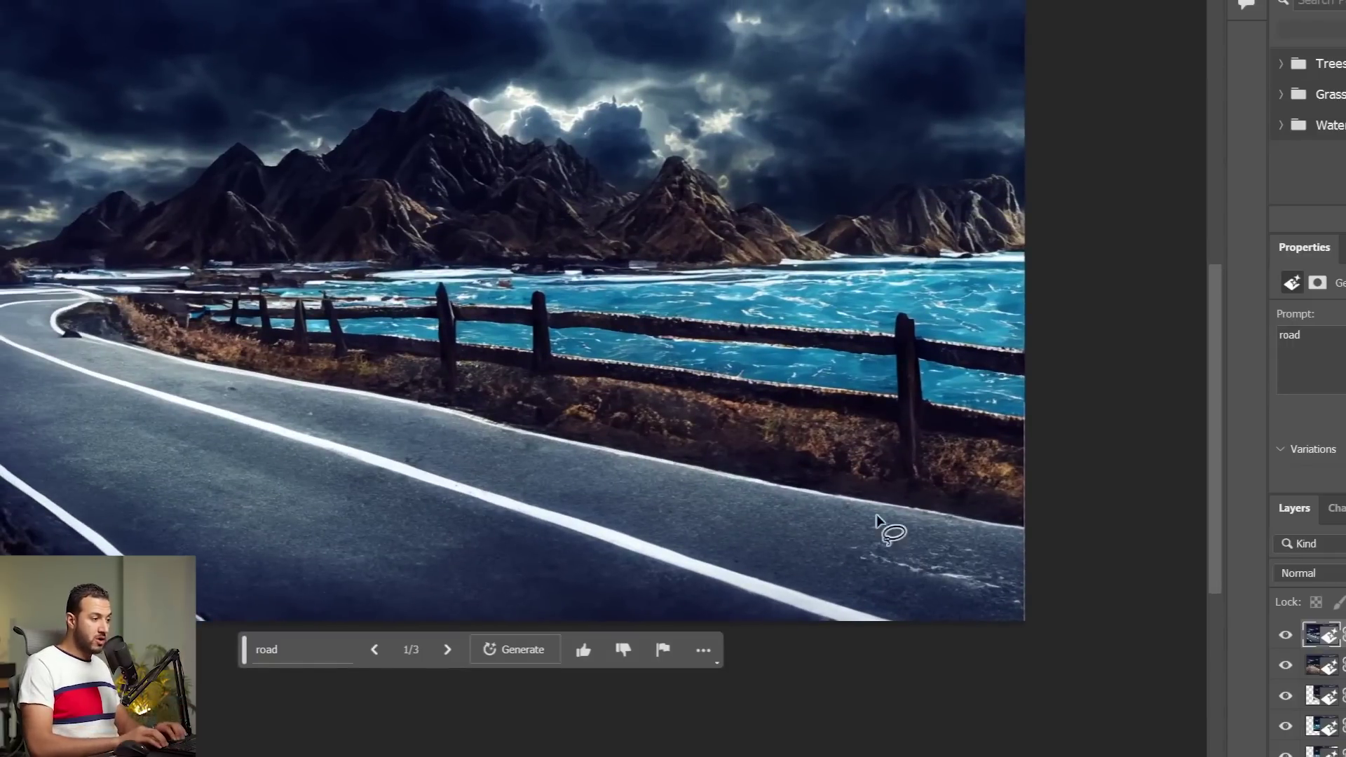
mouse_move(815, 489)
mouse_down()
mouse_move(87, 516)
mouse_move(468, 241)
mouse_move(740, 316)
mouse_move(829, 483)
mouse_move(817, 490)
mouse_up()
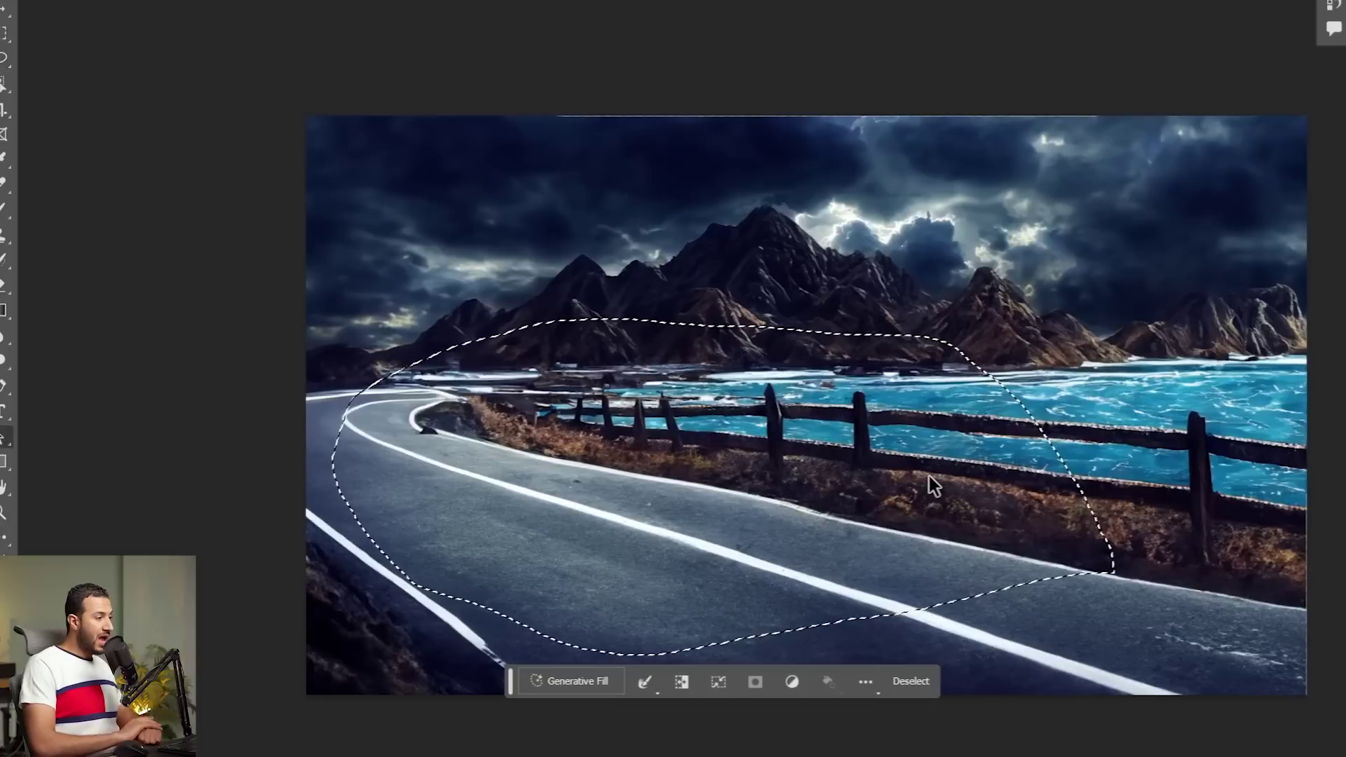
click(587, 681)
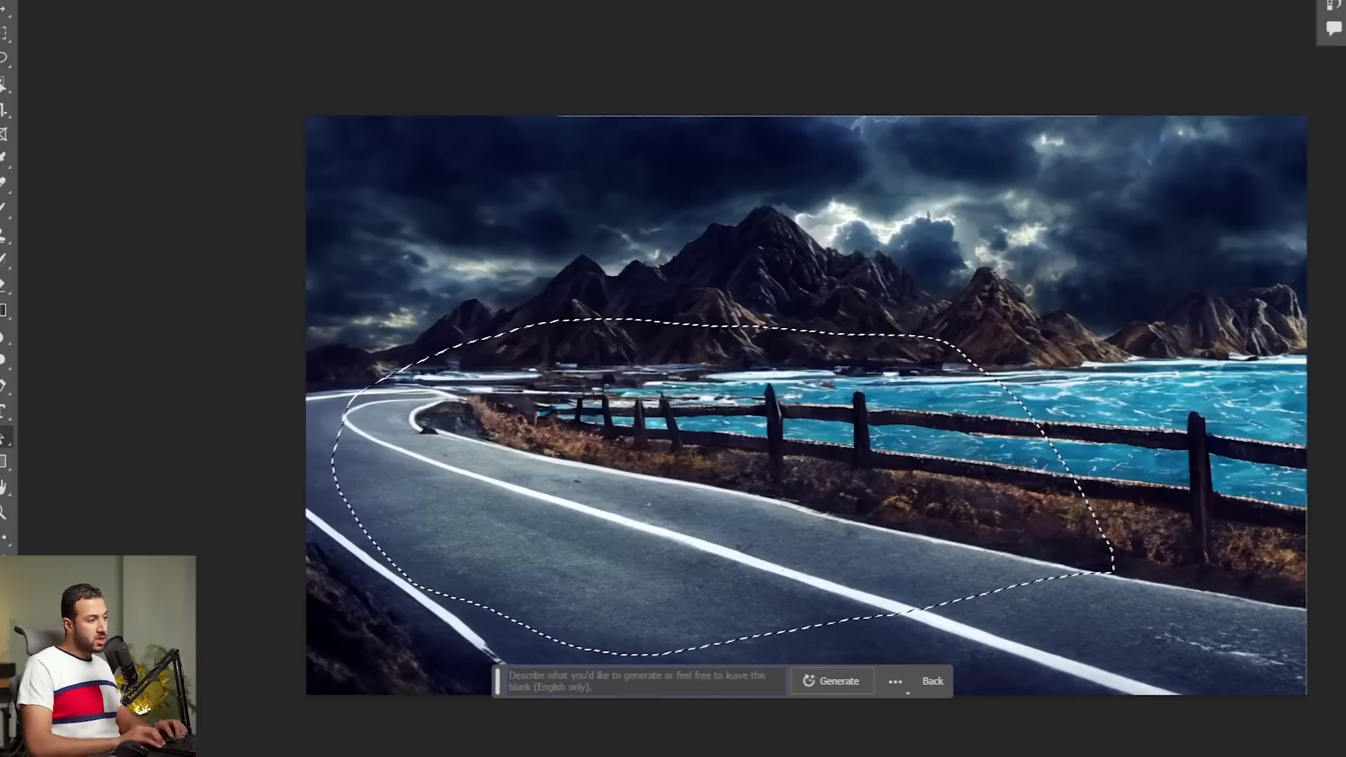
text(red car)
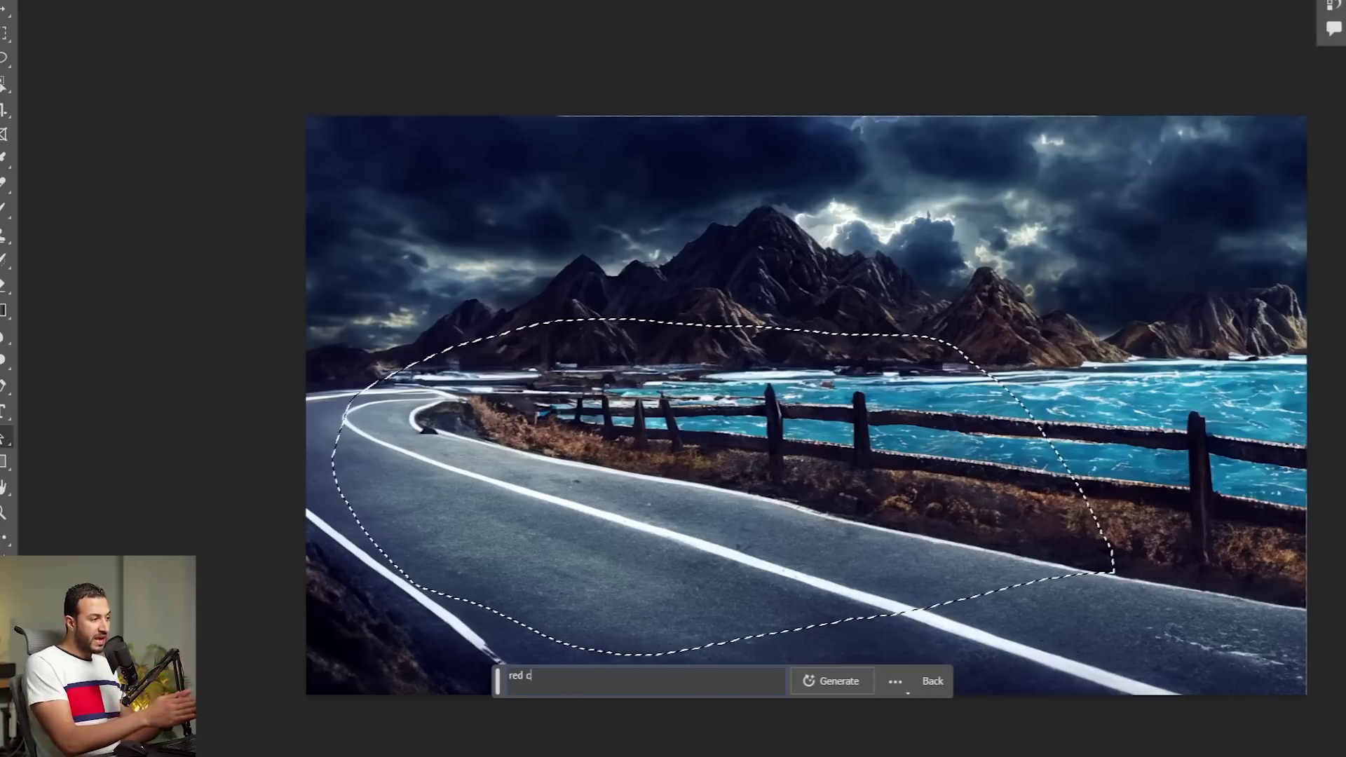
click(829, 686)
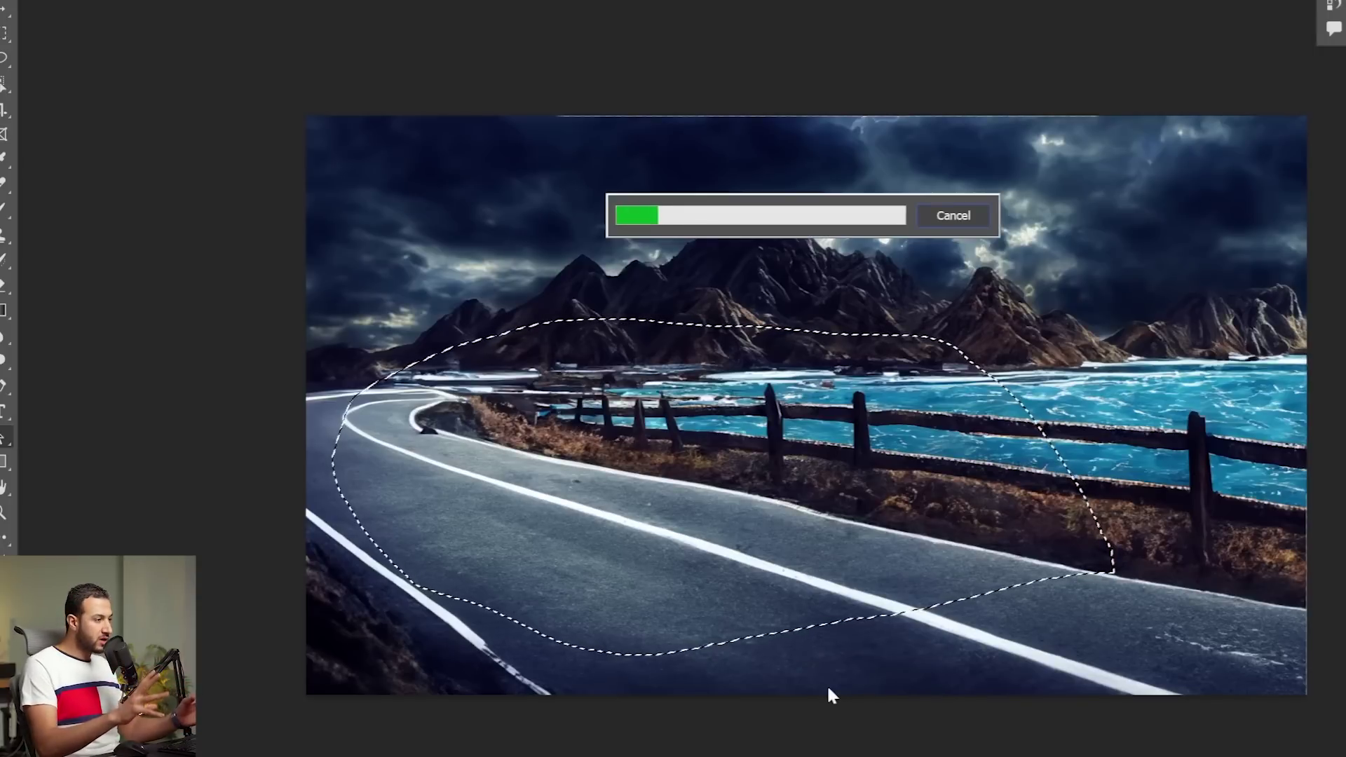
key(Caps_Lock)
key(Caps_Lock)
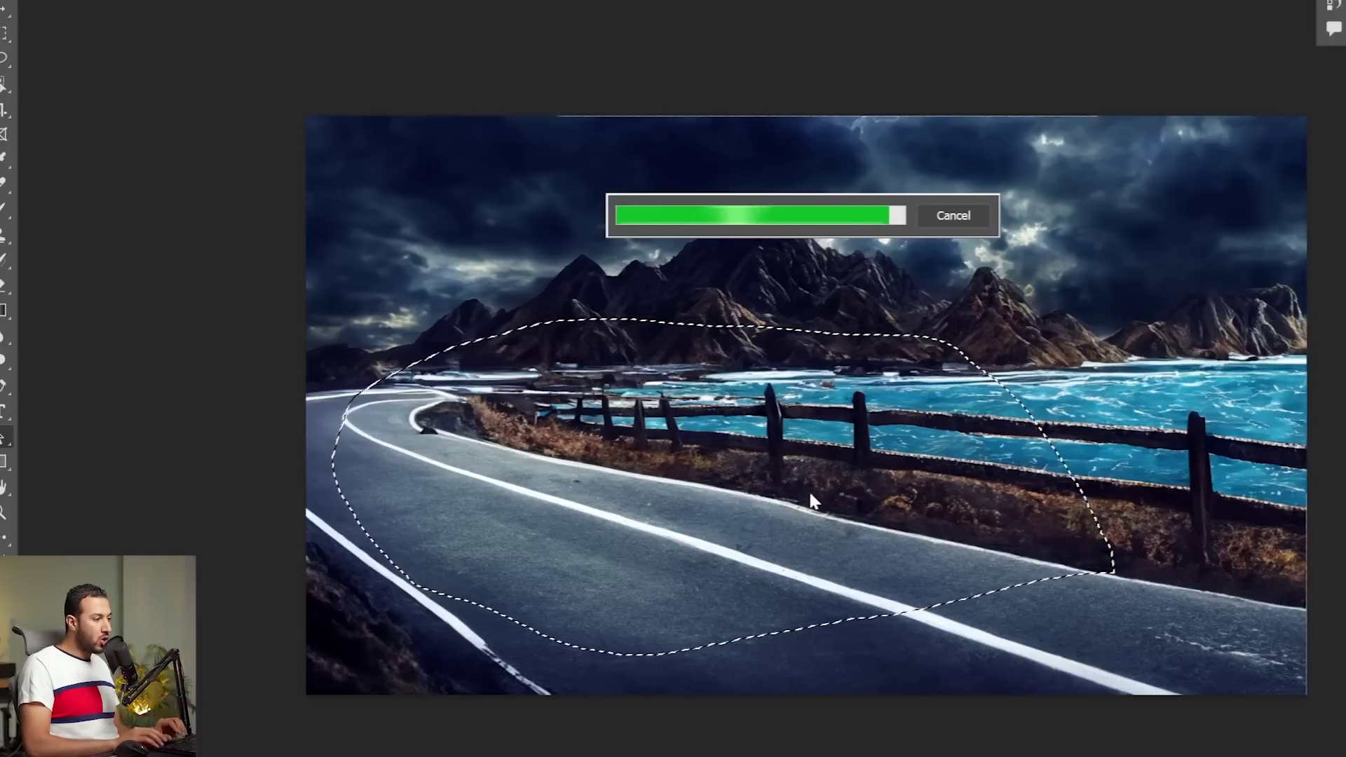
drag(807, 491, 684, 600)
click(641, 741)
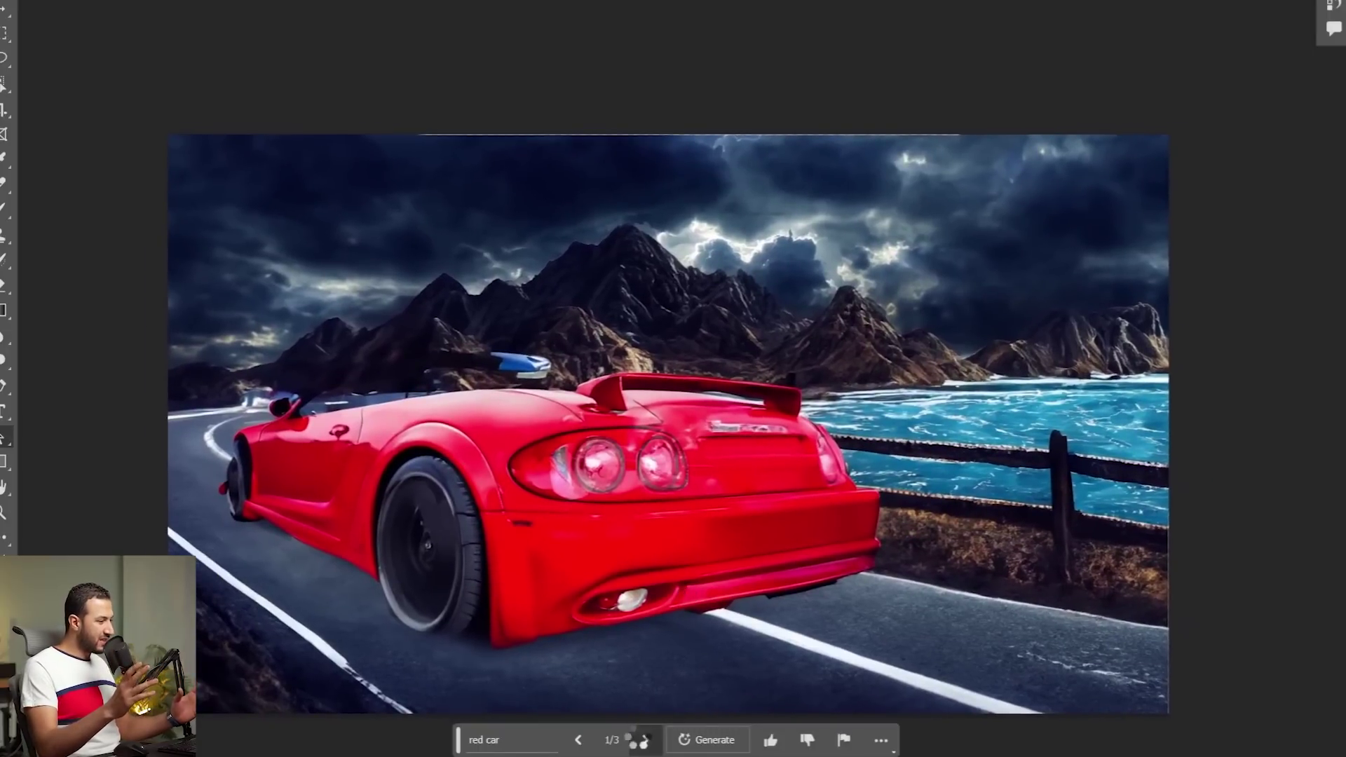
click(643, 741)
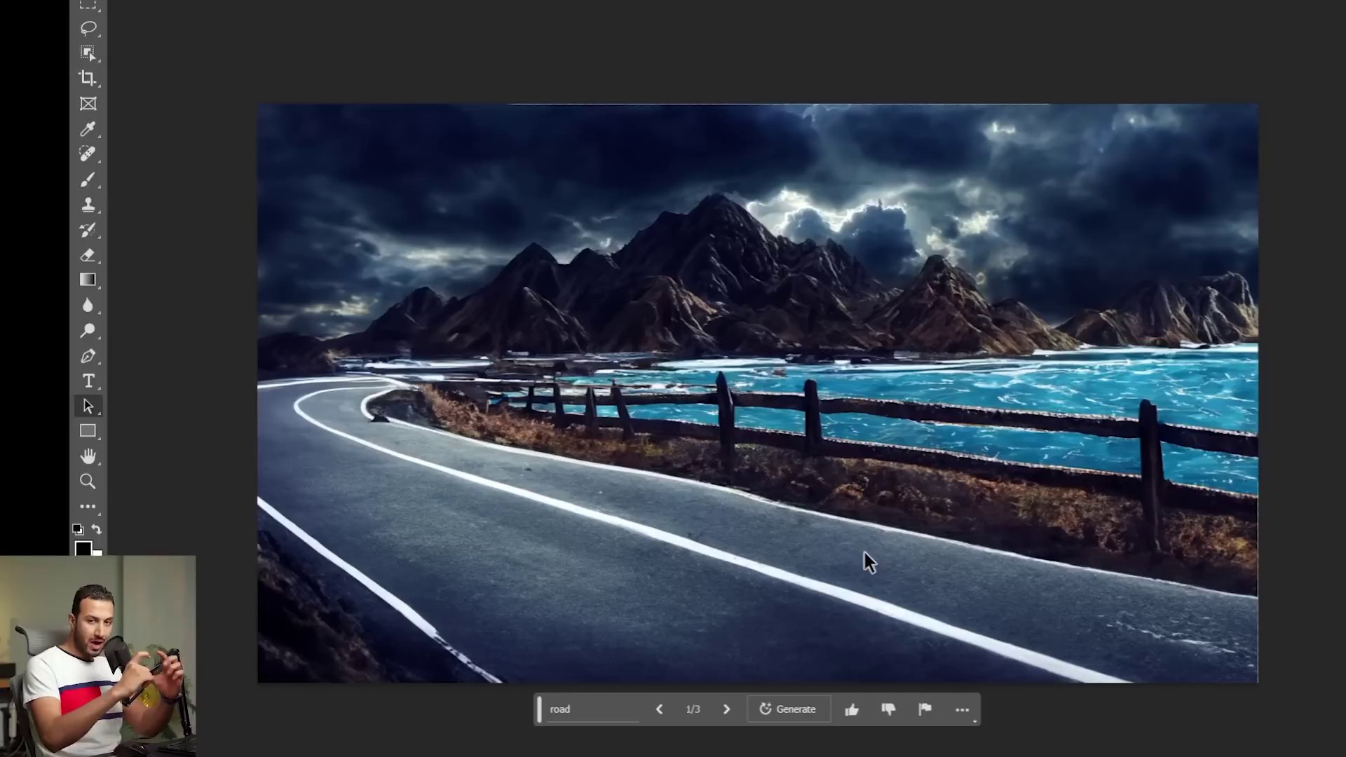
key(l)
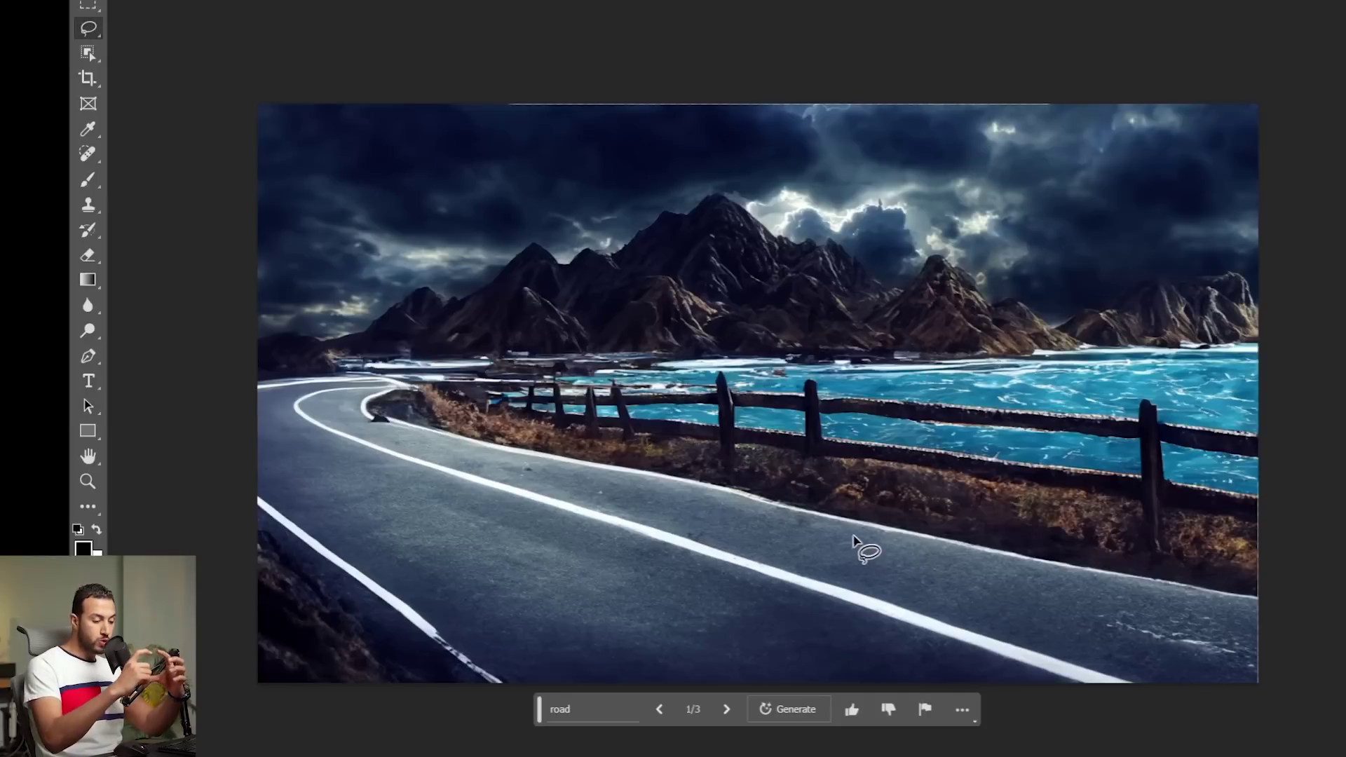
mouse_move(878, 575)
mouse_down()
mouse_move(515, 536)
mouse_move(354, 466)
mouse_up()
key(ctrl+d)
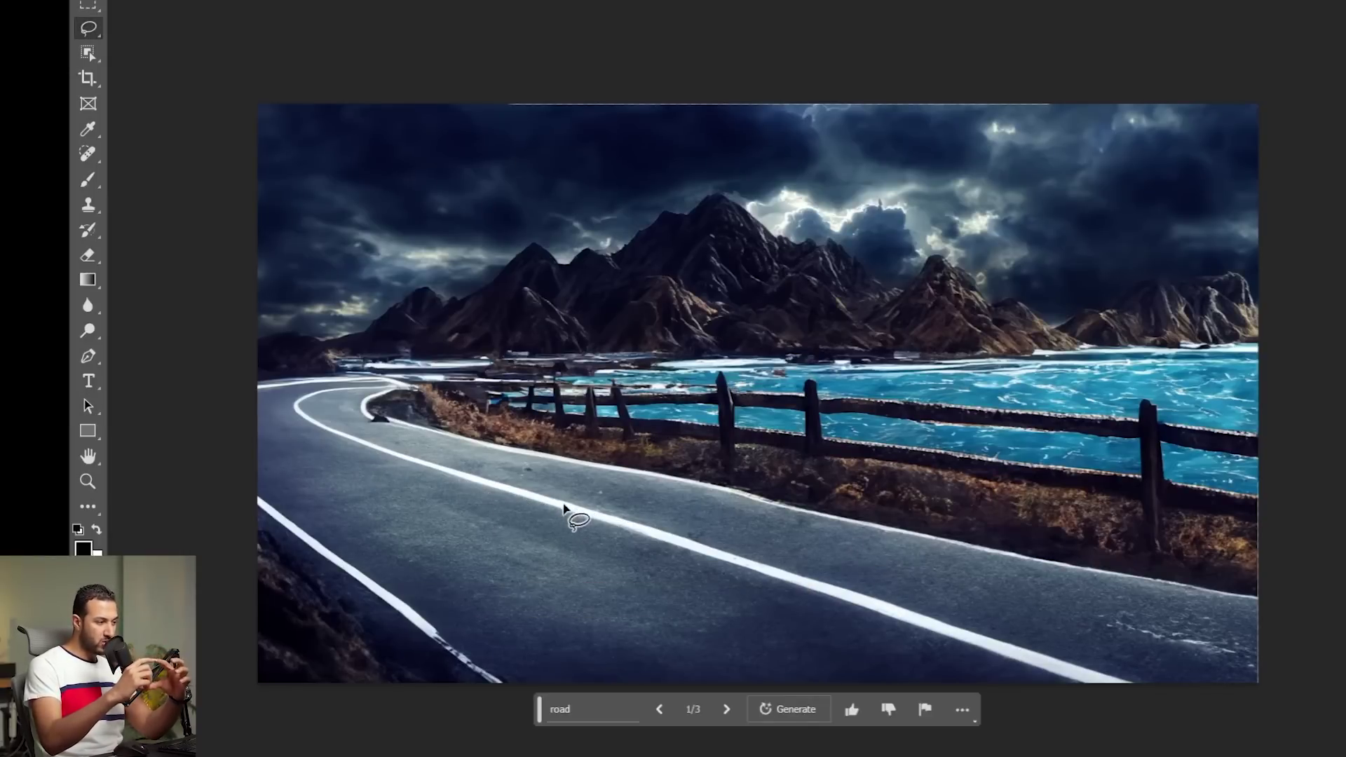
key(m)
mouse_move(812, 593)
mouse_down()
mouse_move(824, 600)
mouse_move(523, 466)
mouse_move(421, 391)
mouse_move(393, 400)
mouse_up()
click(508, 637)
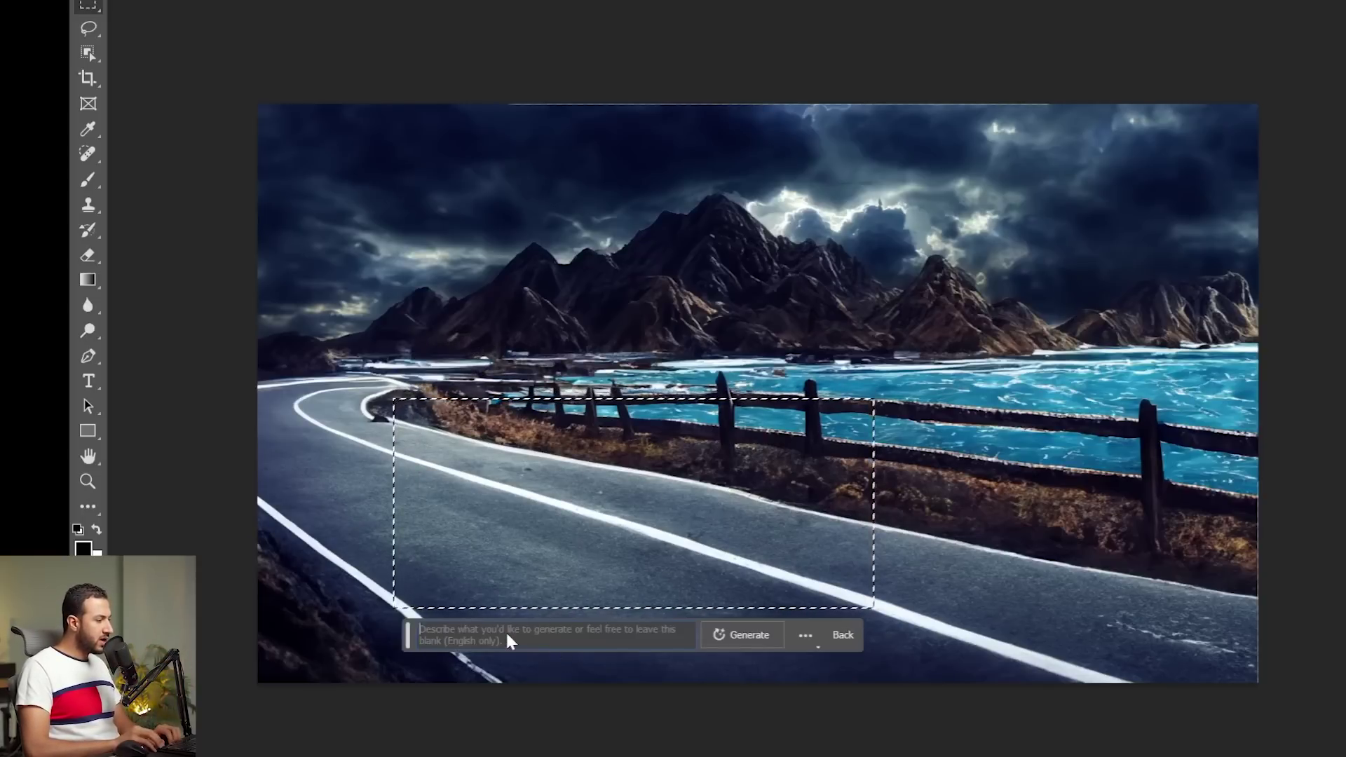
text(red)
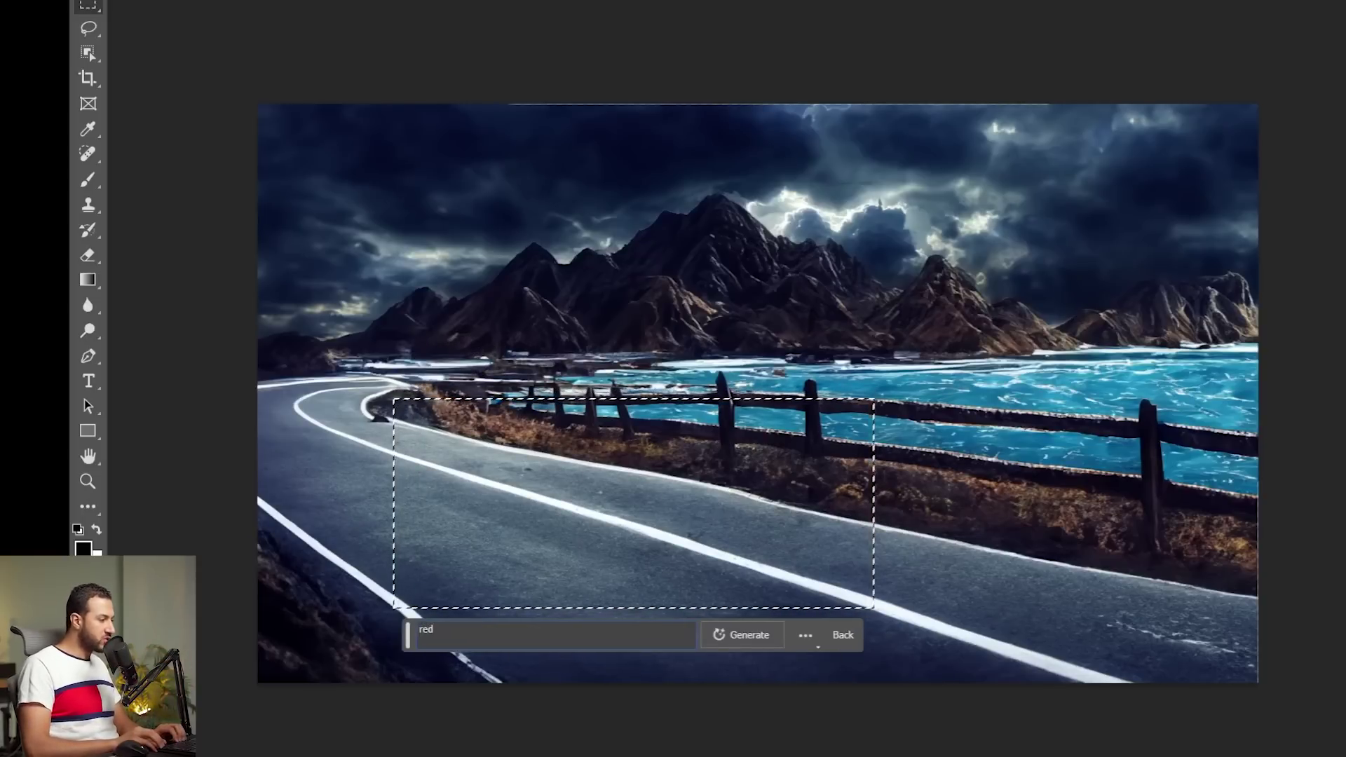
key(Return)
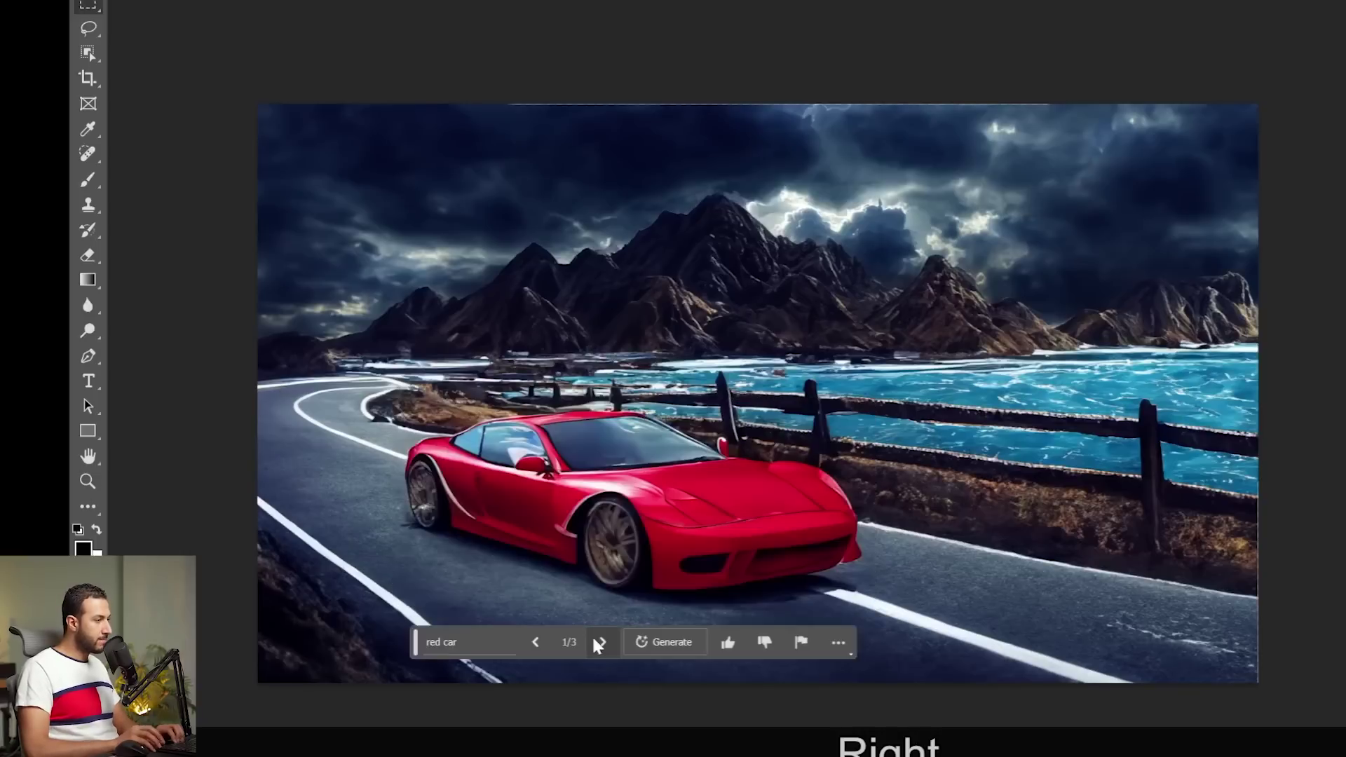
click(602, 642)
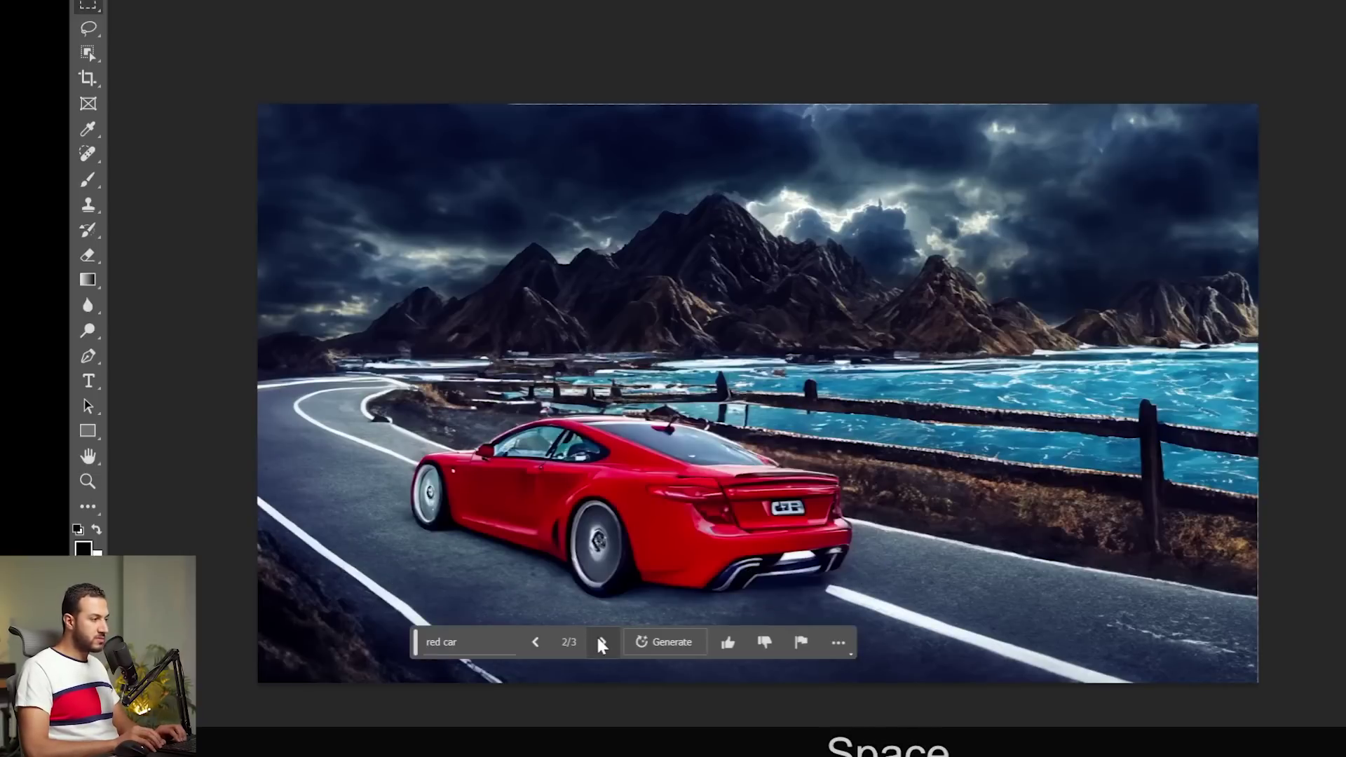
key(space)
key(Right)
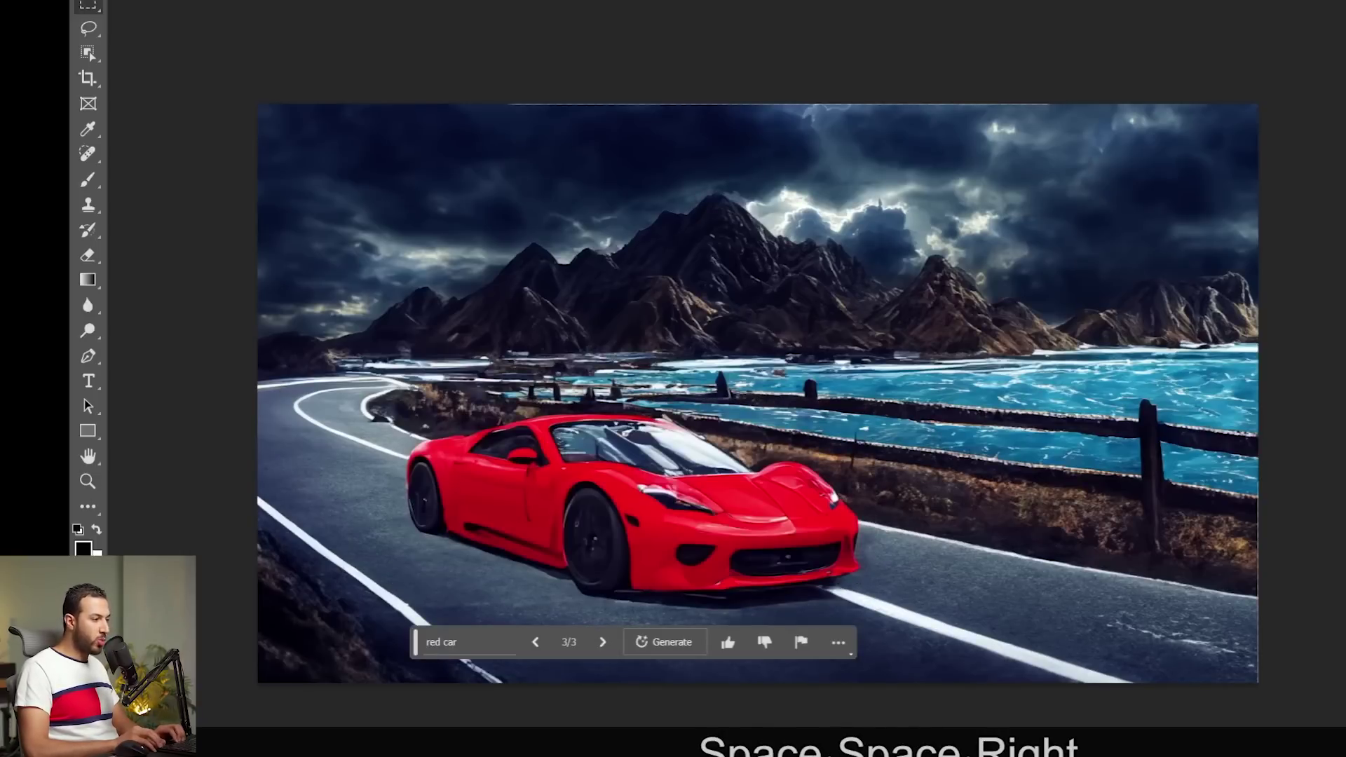
key(ctrl+z)
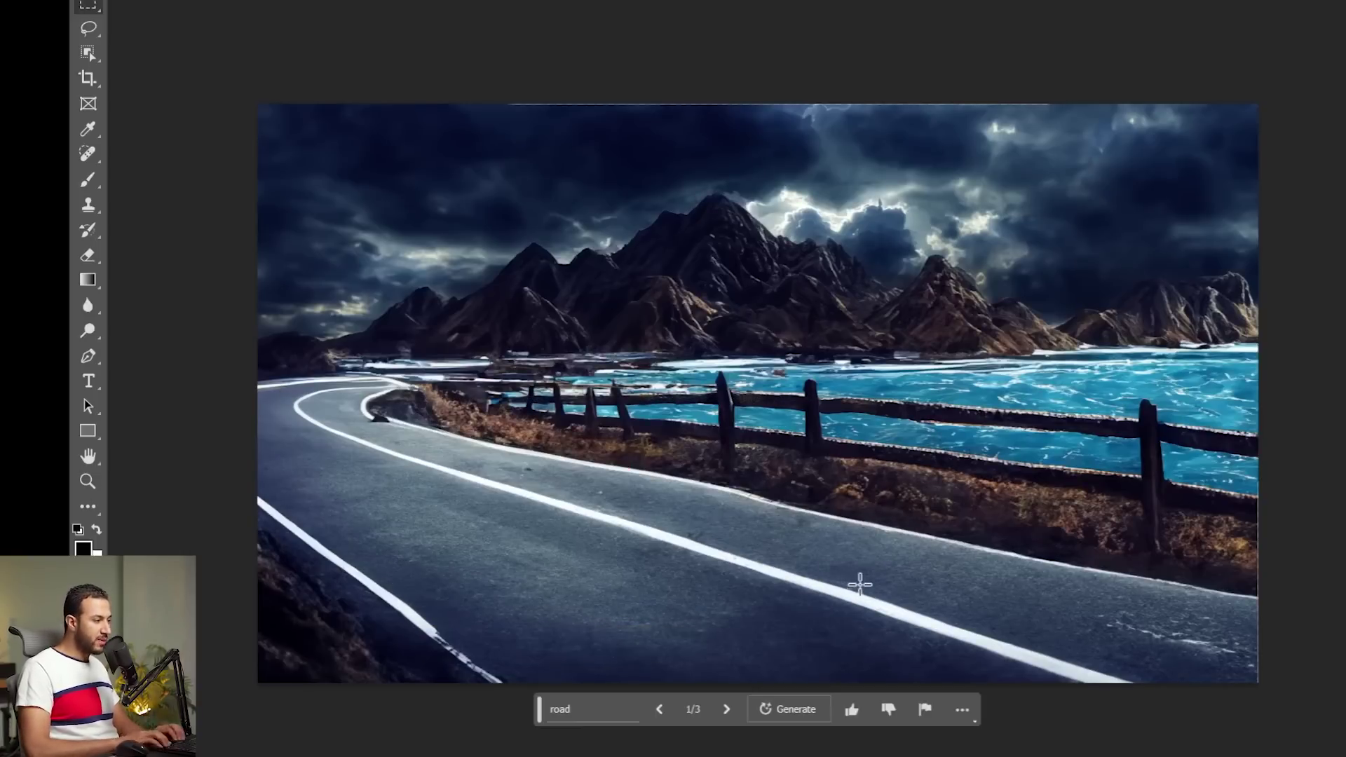
key(ctrl+shift+z)
key(space)
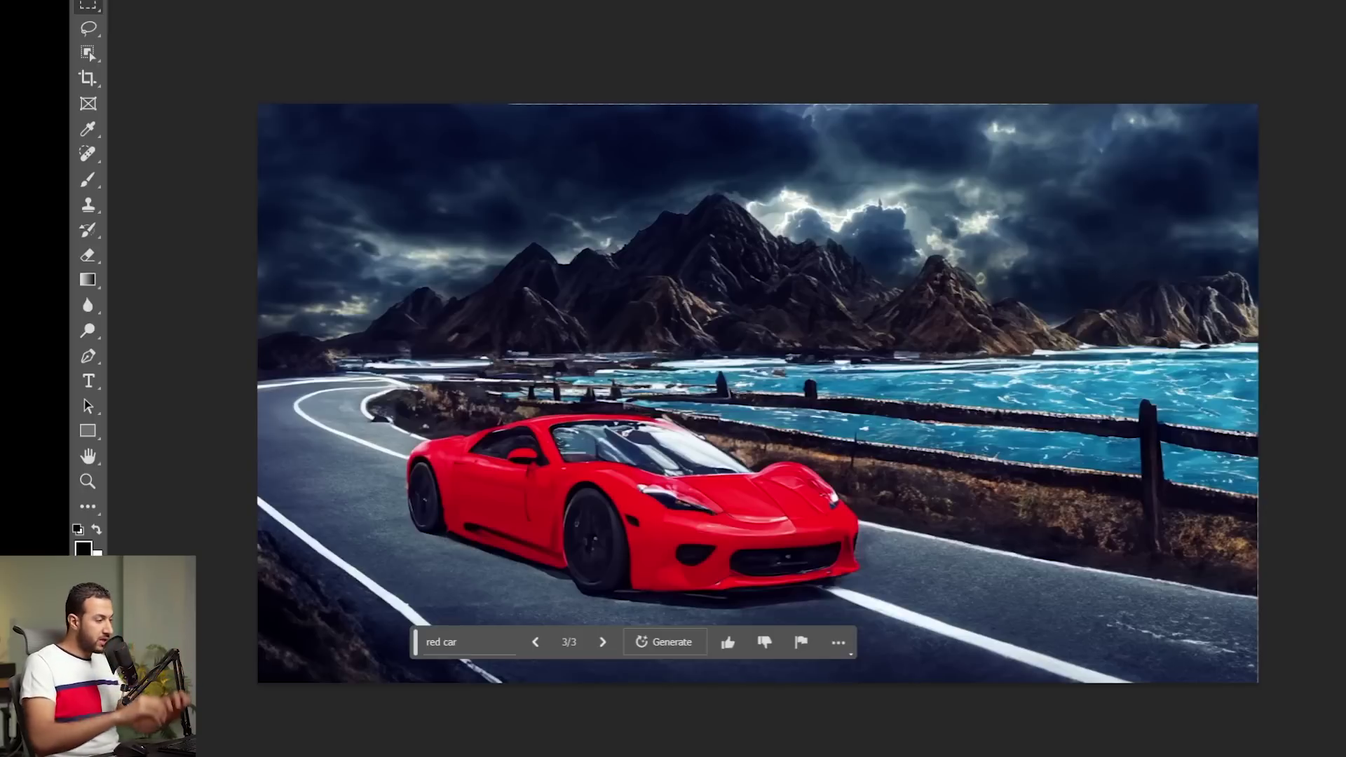
key(ctrl+z)
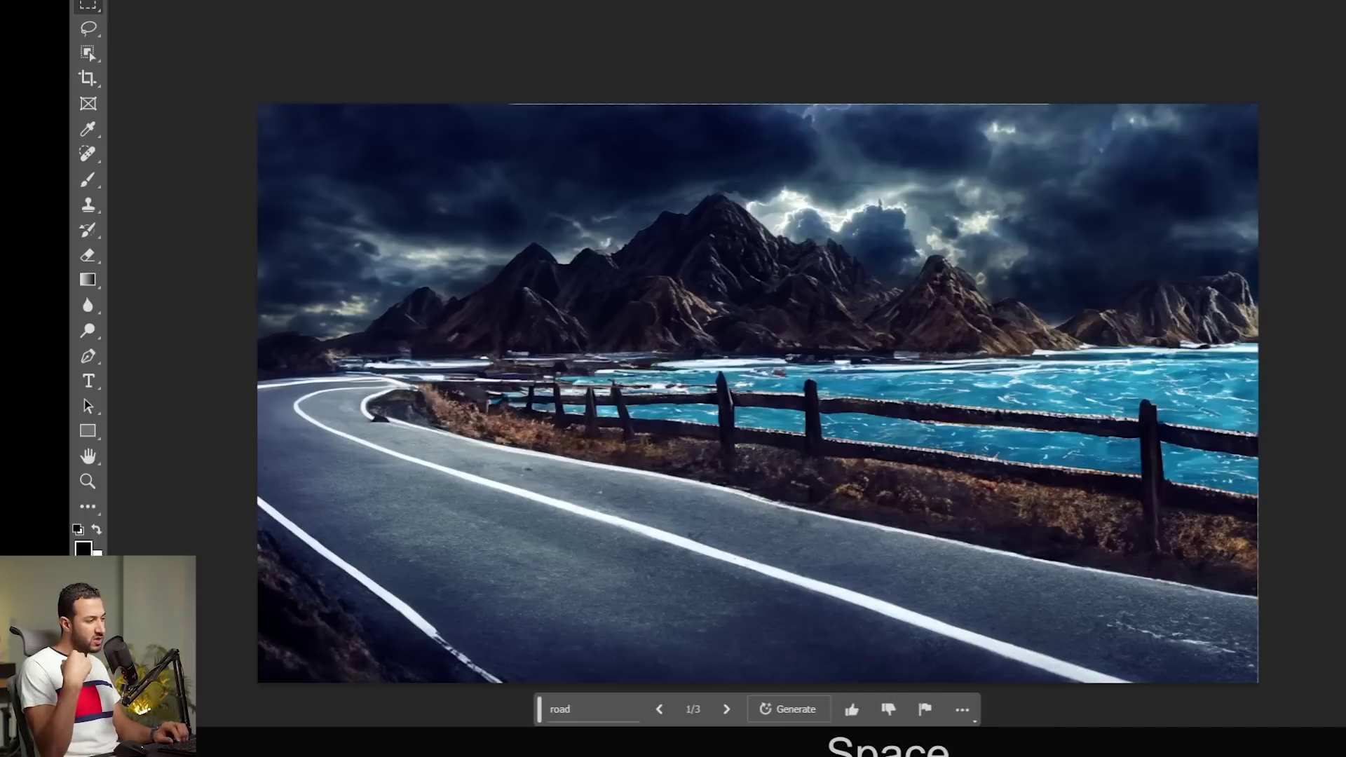
drag(857, 584, 404, 353)
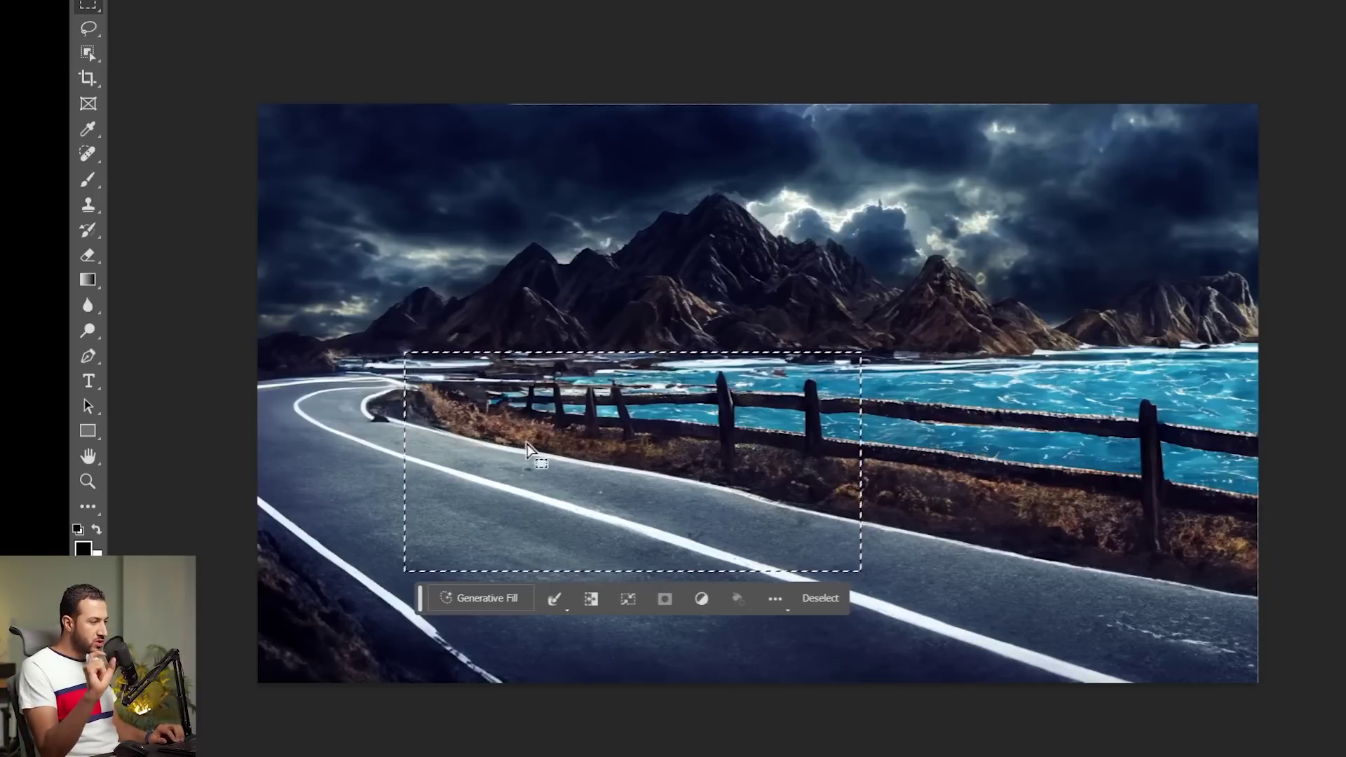
- Generate a car in the boxed road area using the prompt 'redcar'
click(510, 597)
text(re)
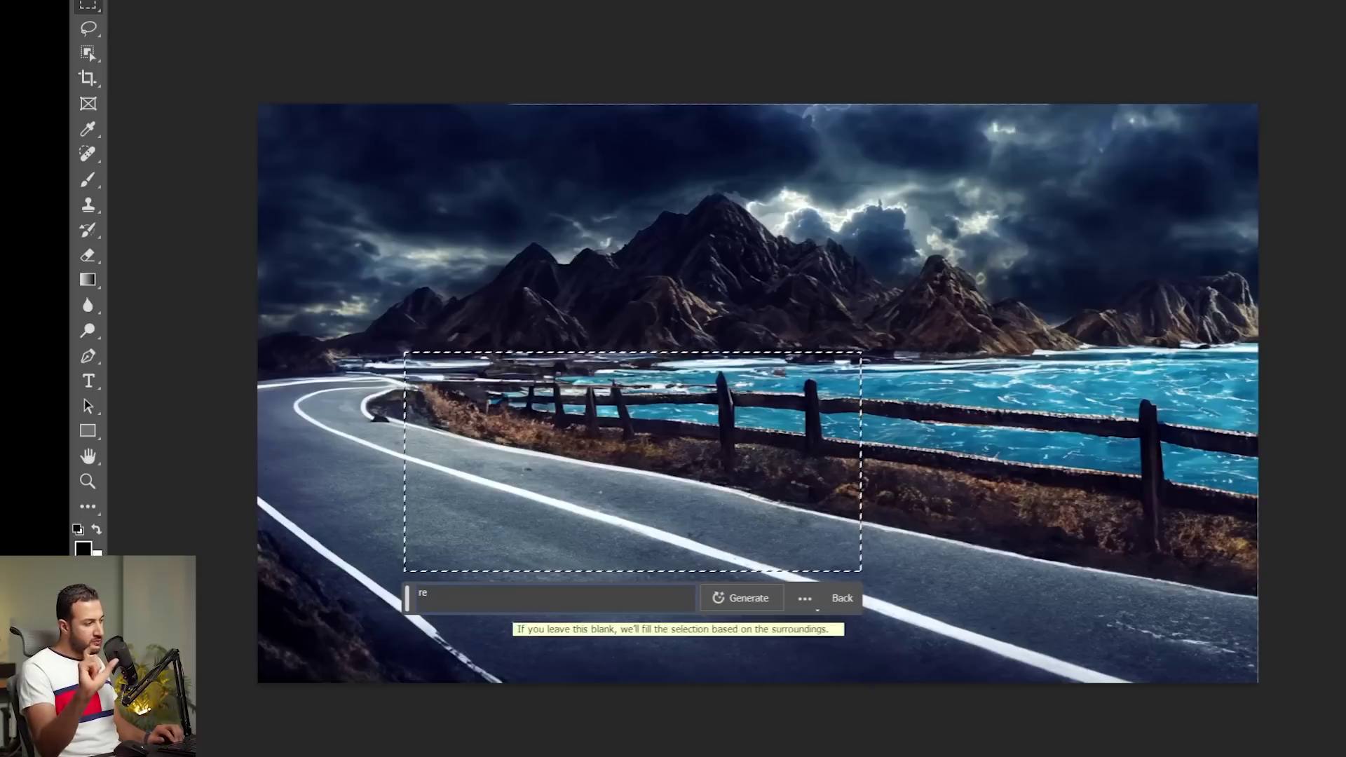
text(dcar)
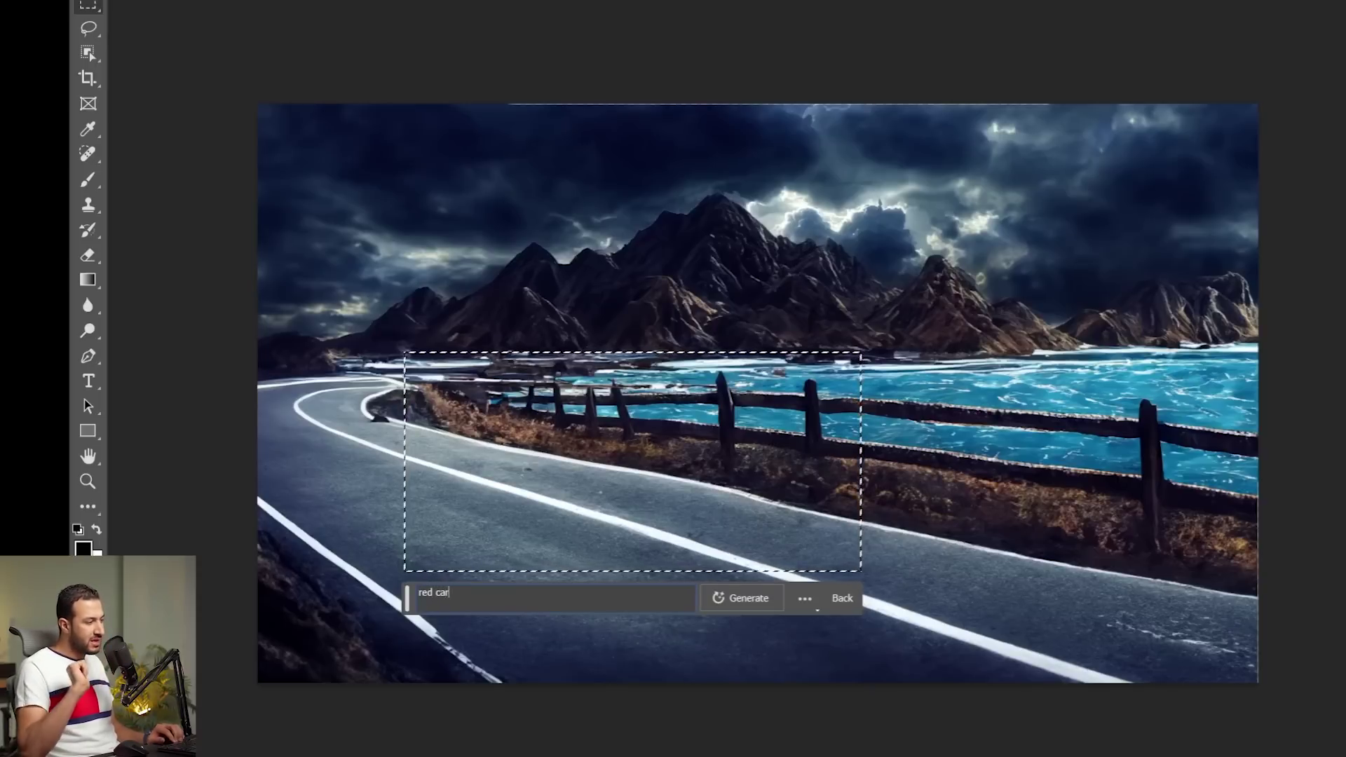
key(Return)
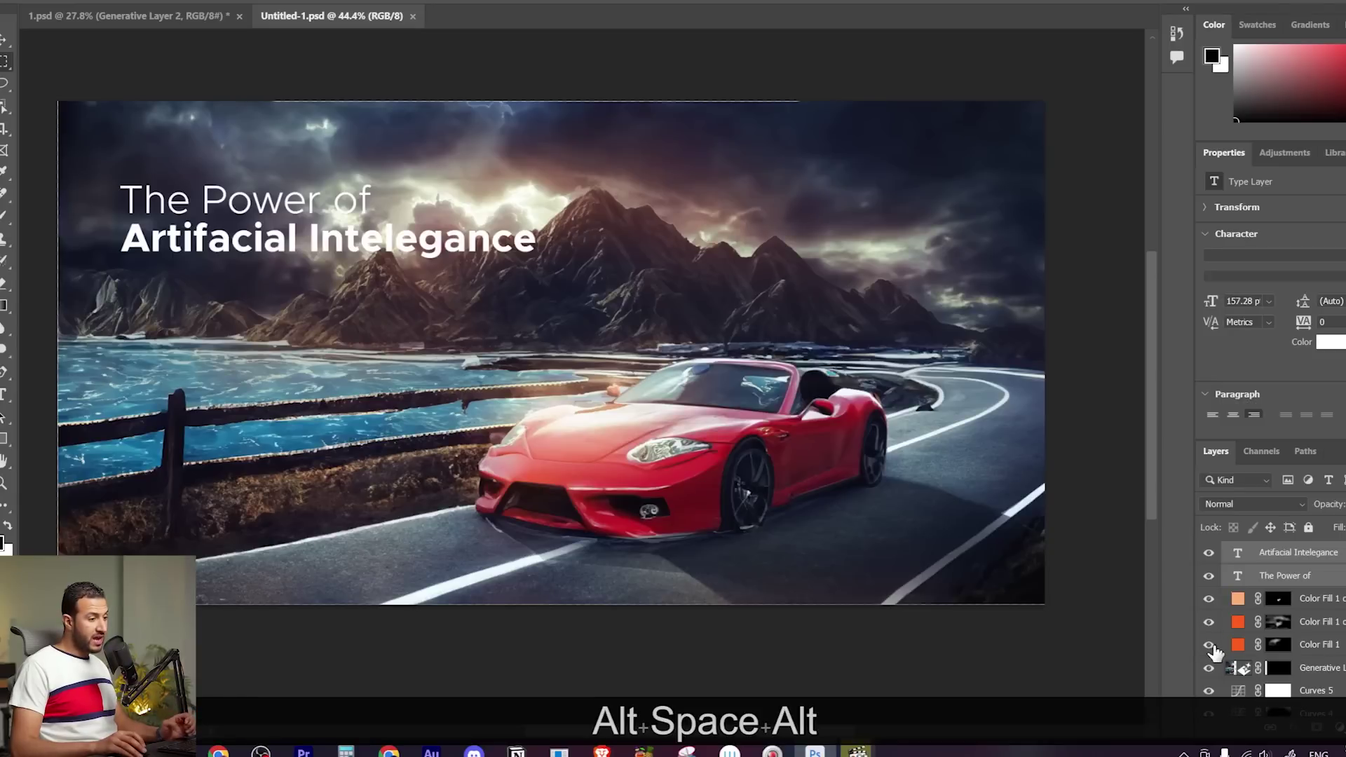
- Toggle the Color Fill glow layers off and back on to compare the scene
click(1209, 598)
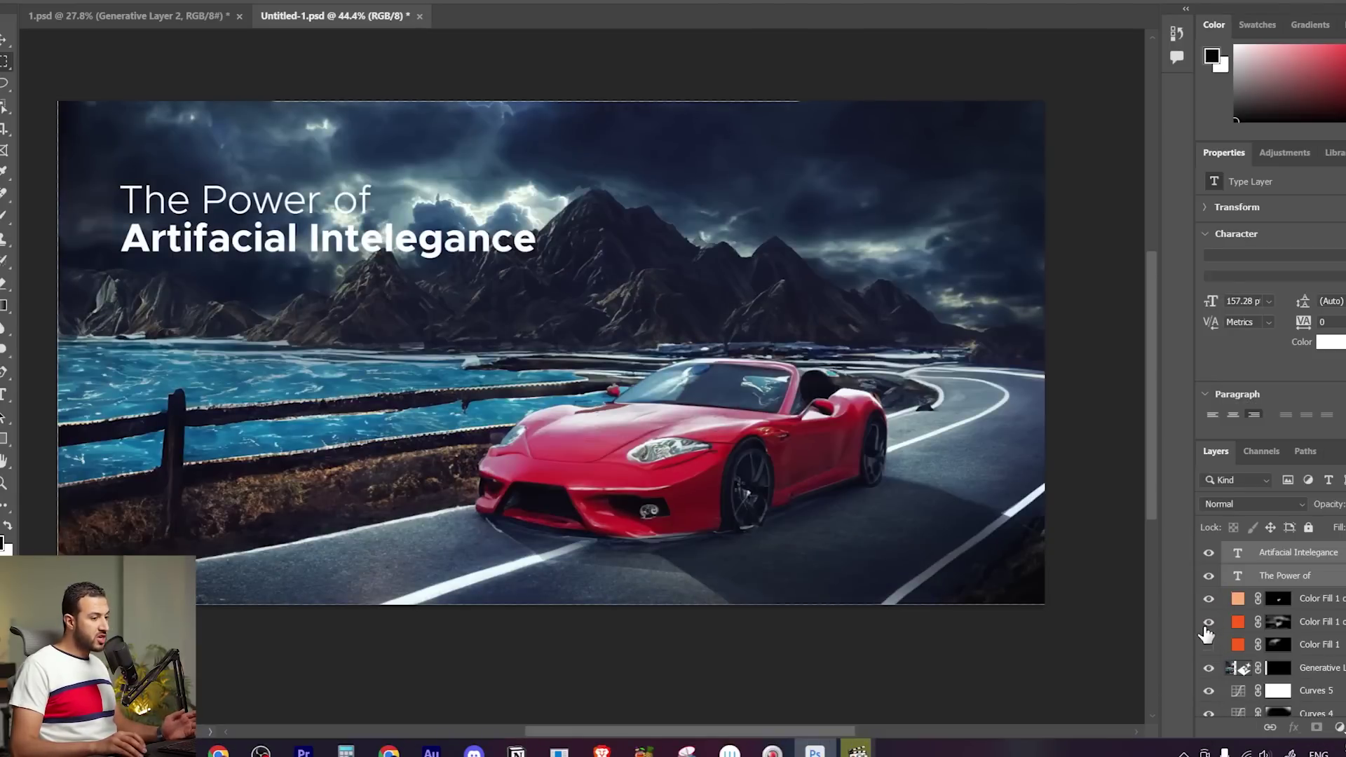
click(1207, 644)
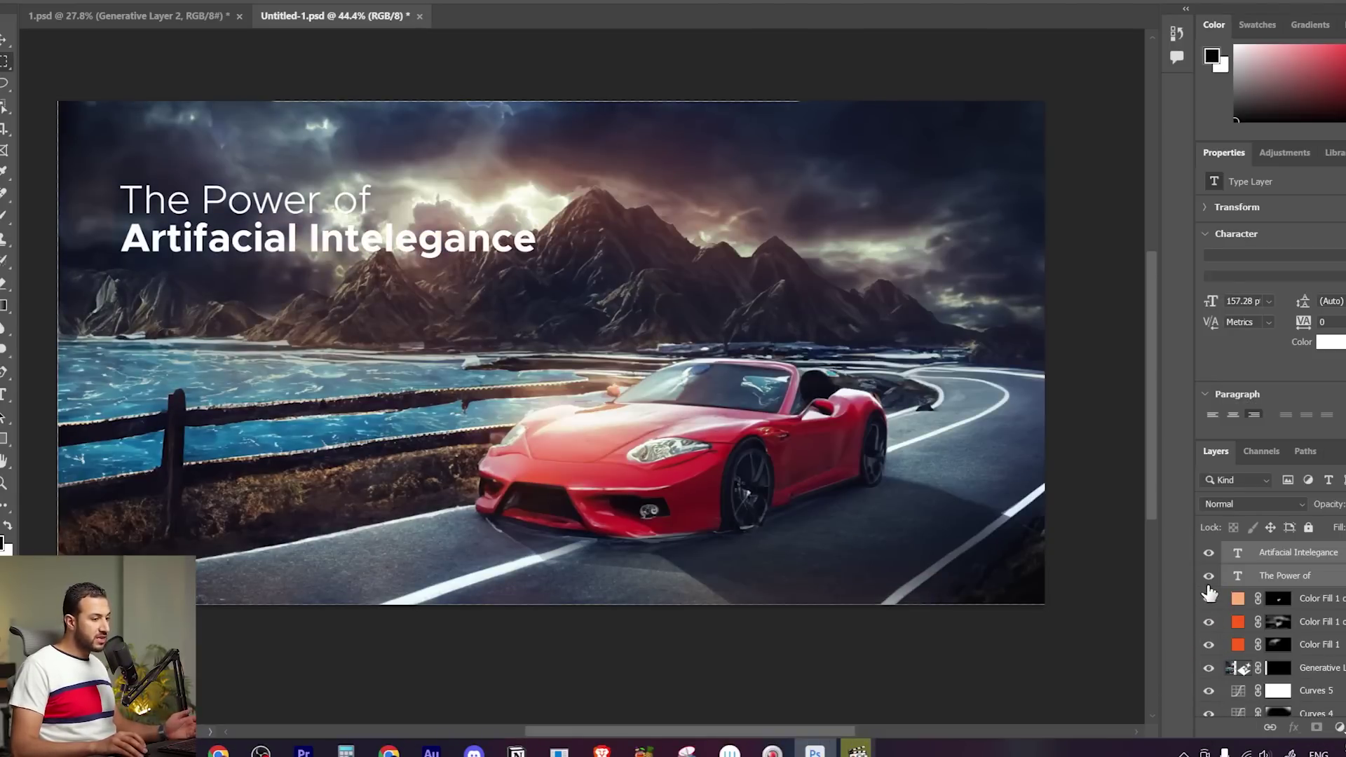
click(1209, 644)
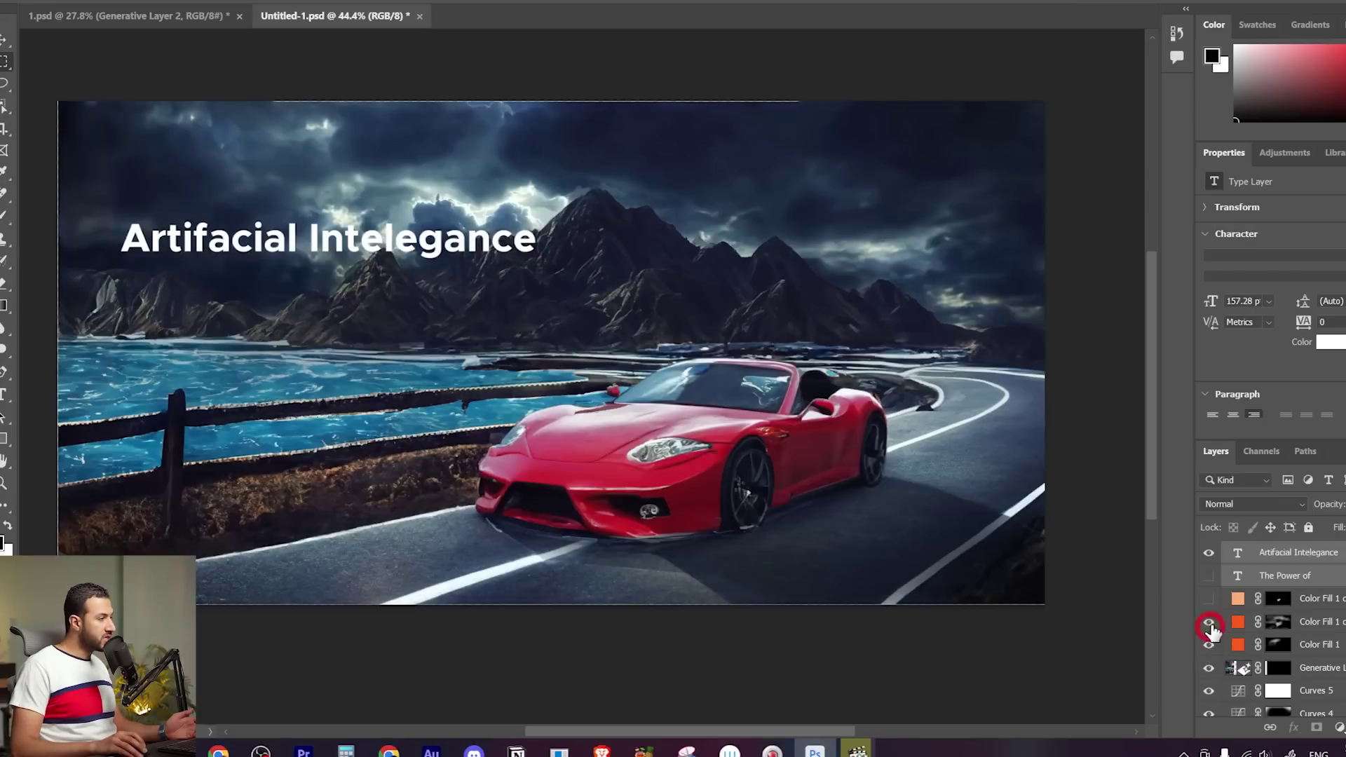
click(1209, 623)
click(1209, 598)
click(1209, 576)
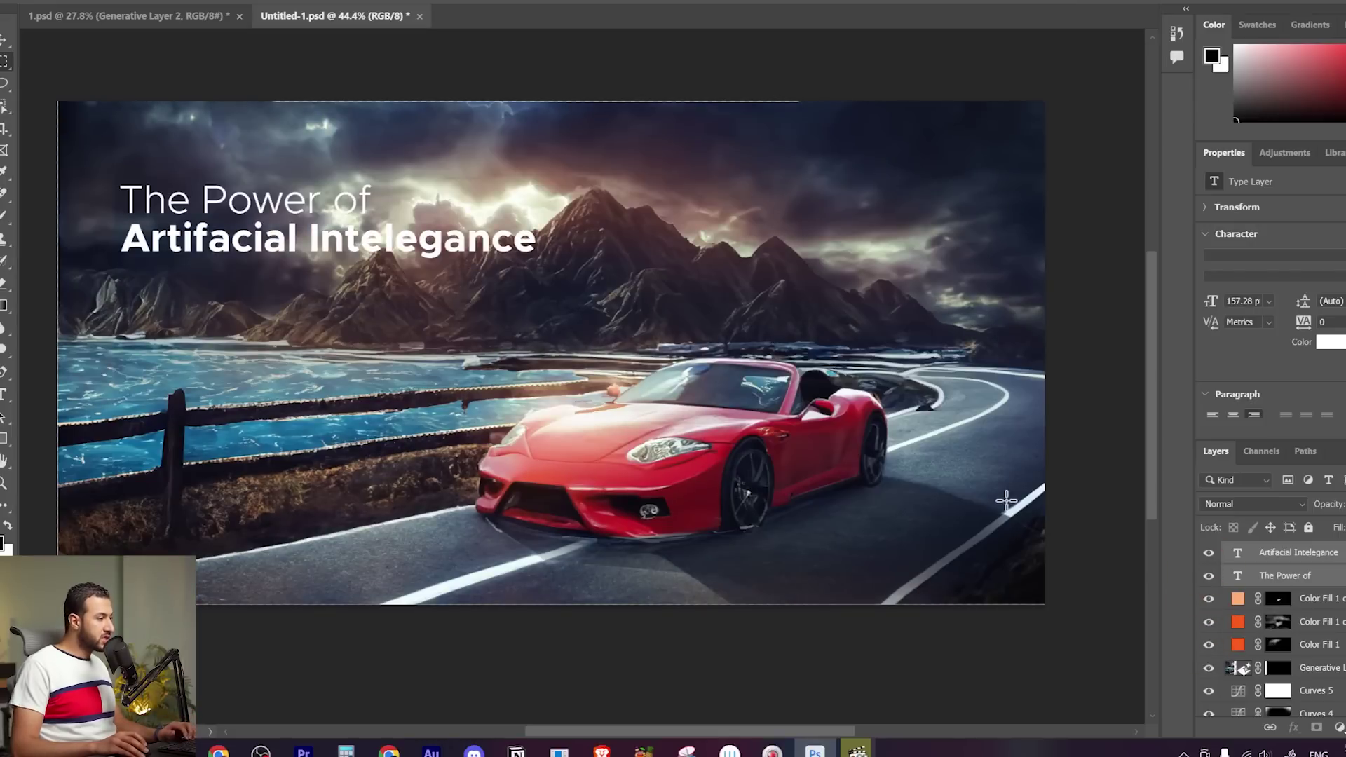
- Hide both title text layers, leaving just the coastal scene with the red car
scroll(636, 367, up, 1)
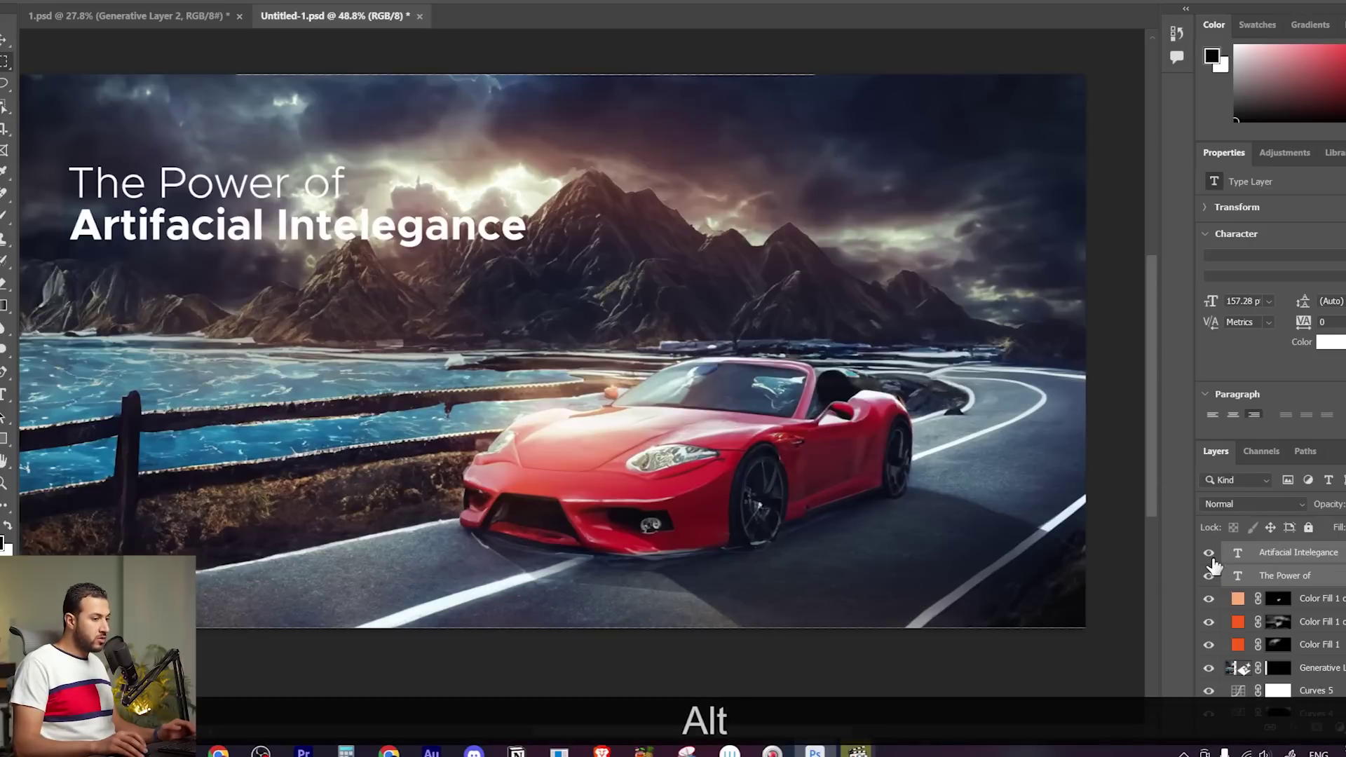
drag(1211, 557, 1192, 584)
drag(725, 440, 771, 421)
scroll(786, 415, down, 1)
scroll(786, 416, up, 1)
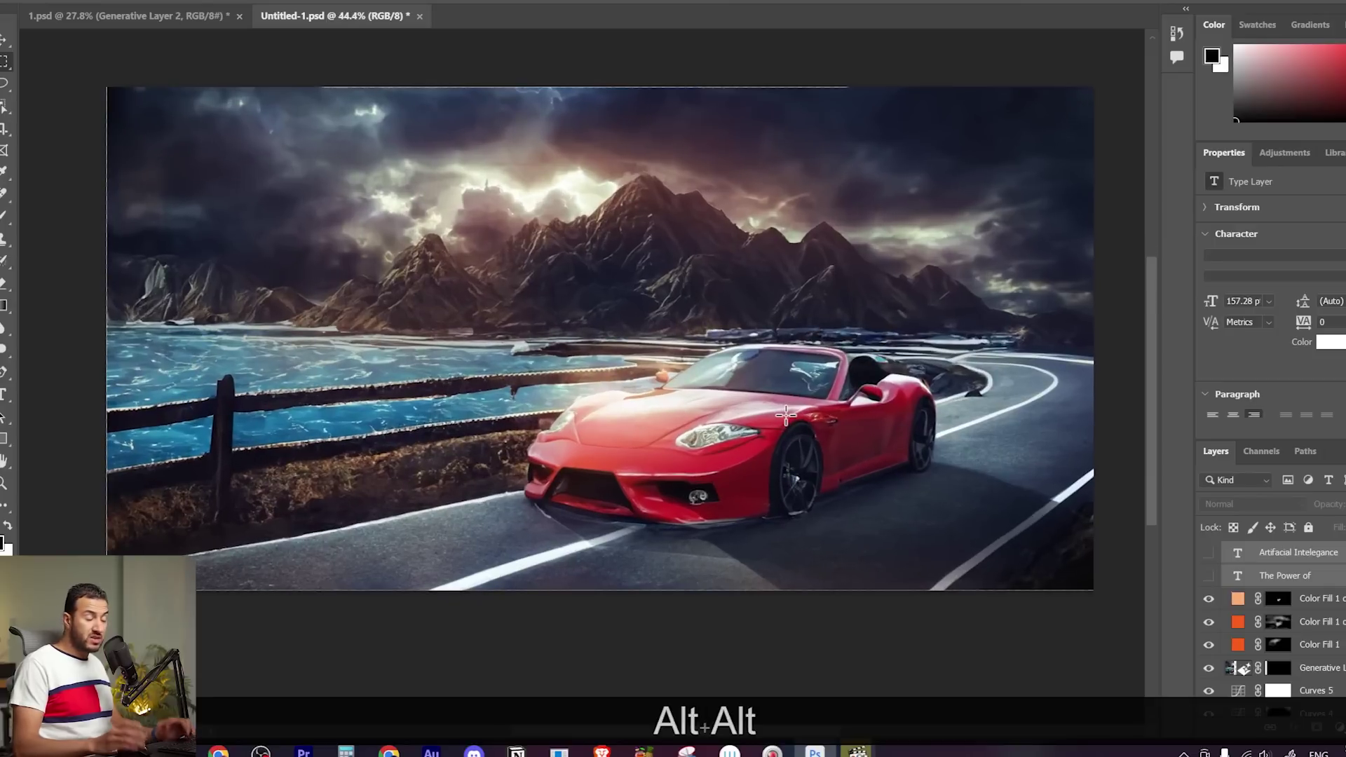